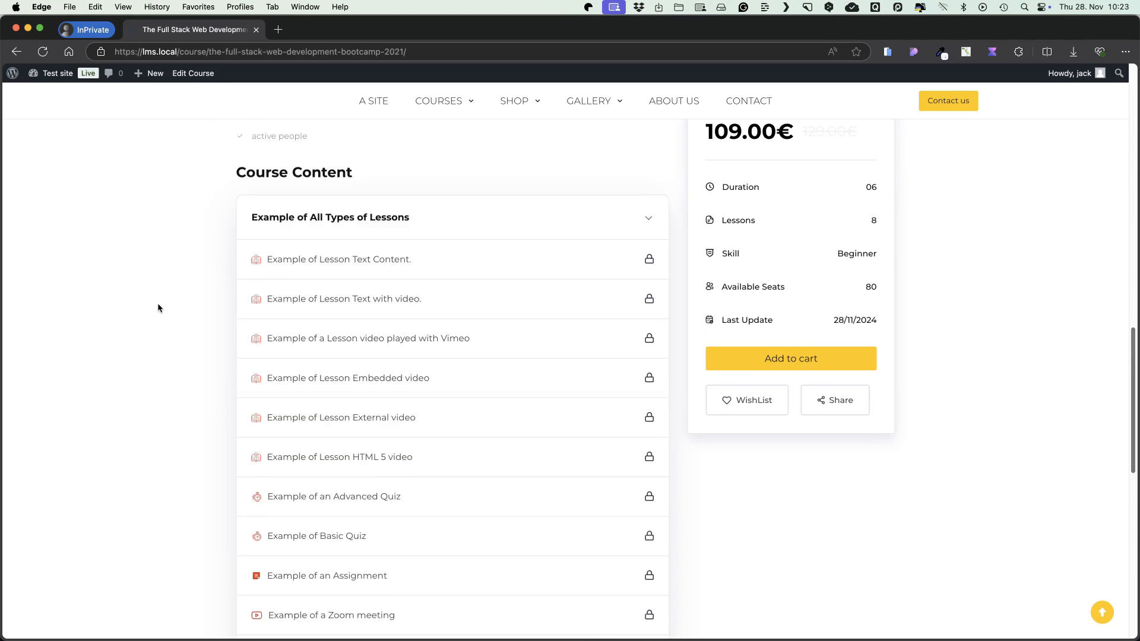
Add The Full Stack Web Development Bootcamp 2021 course to the cart from its course page.
scroll(158, 307, down, 3)
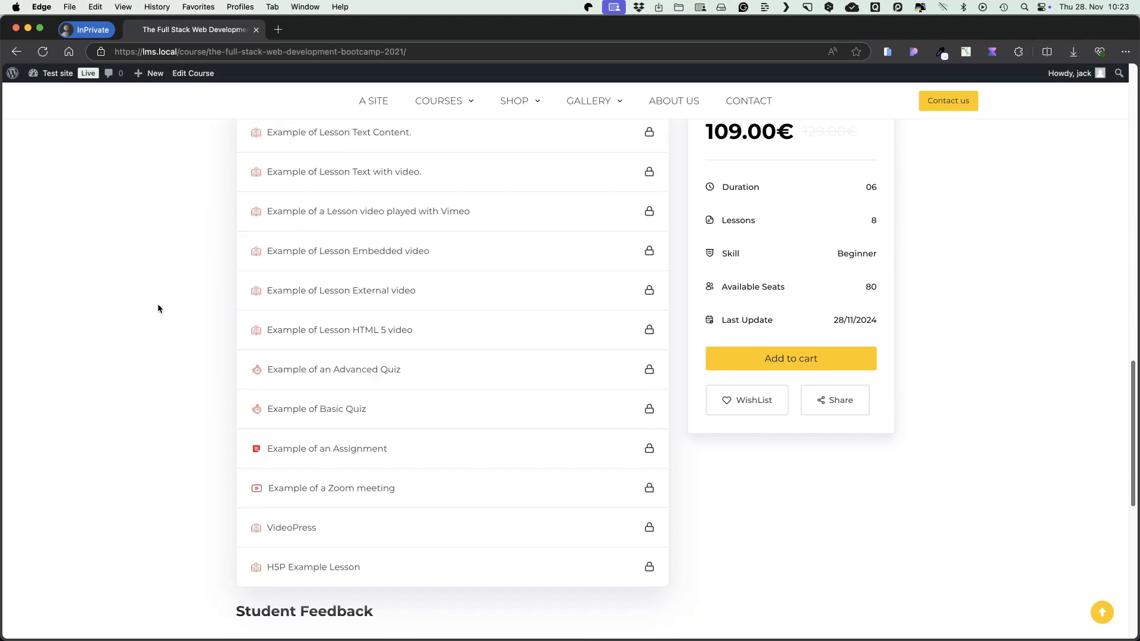
scroll(158, 307, down, 3)
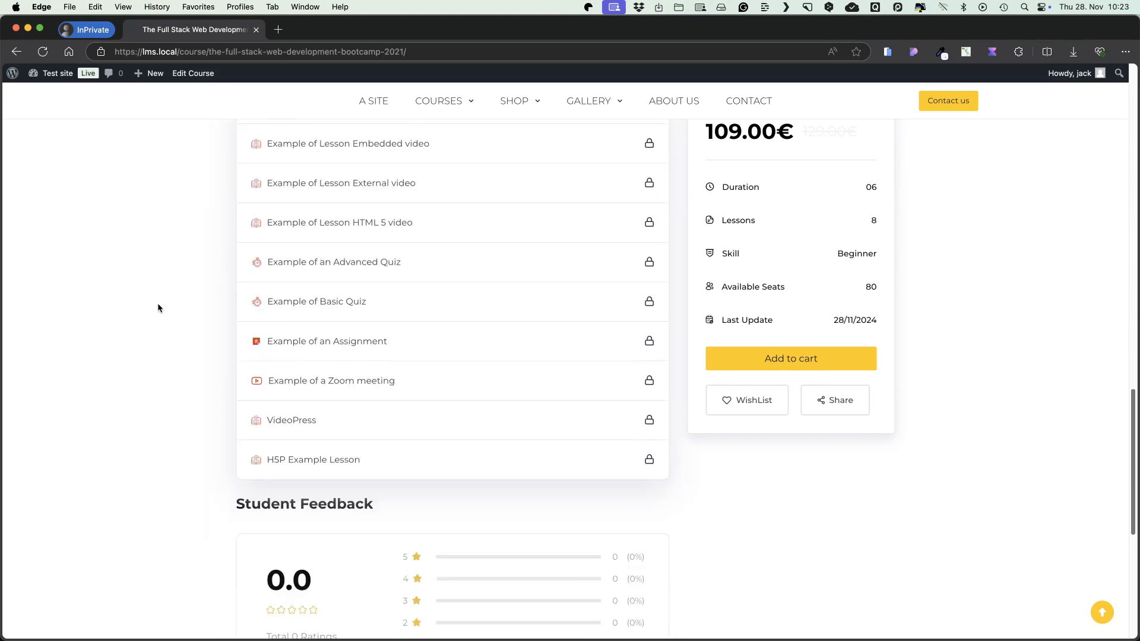
click(799, 359)
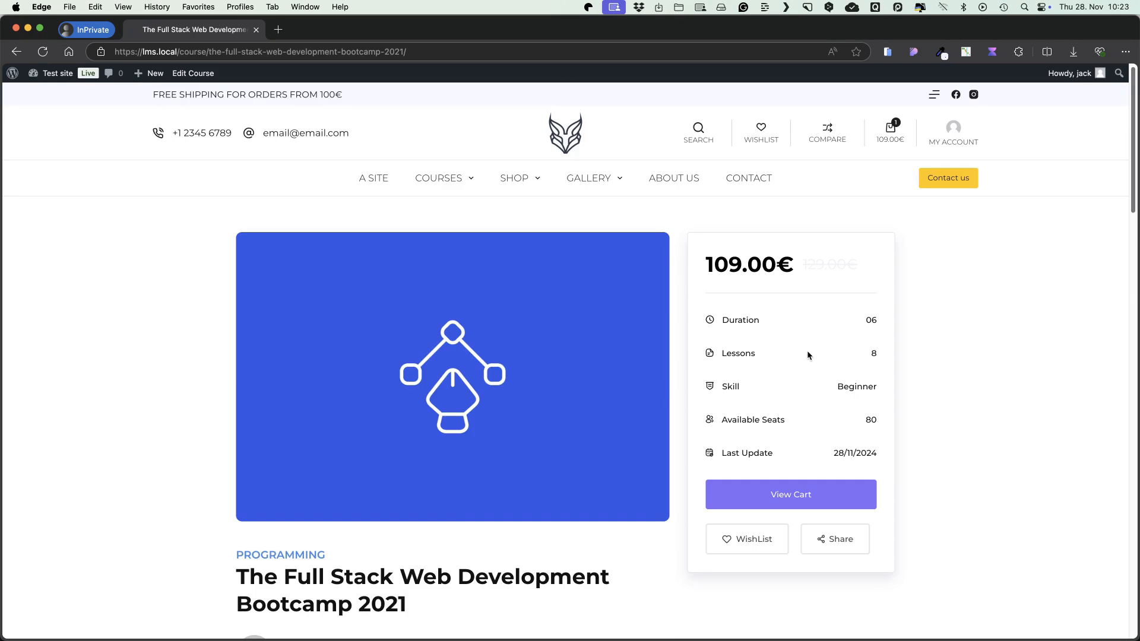
Review the checkout page's billing fields and payment options.
scroll(841, 408, down, 6)
scroll(843, 411, down, 2)
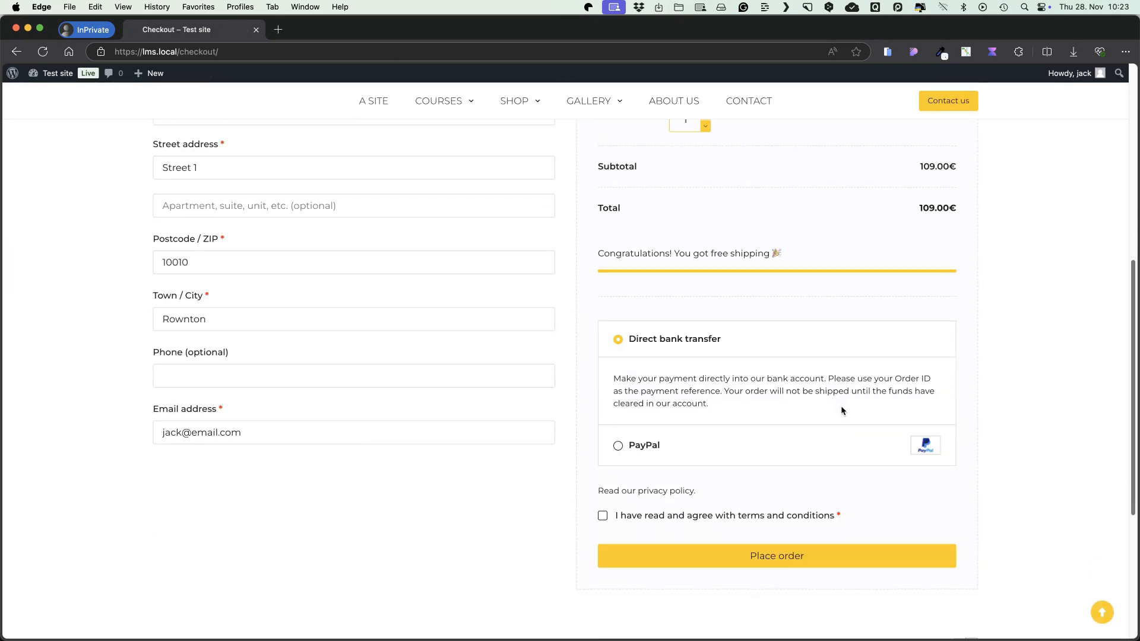
scroll(846, 420, up, 10)
Open the Courses page and continue learning the Creating a LMS site with Academy LMS course.
click(440, 178)
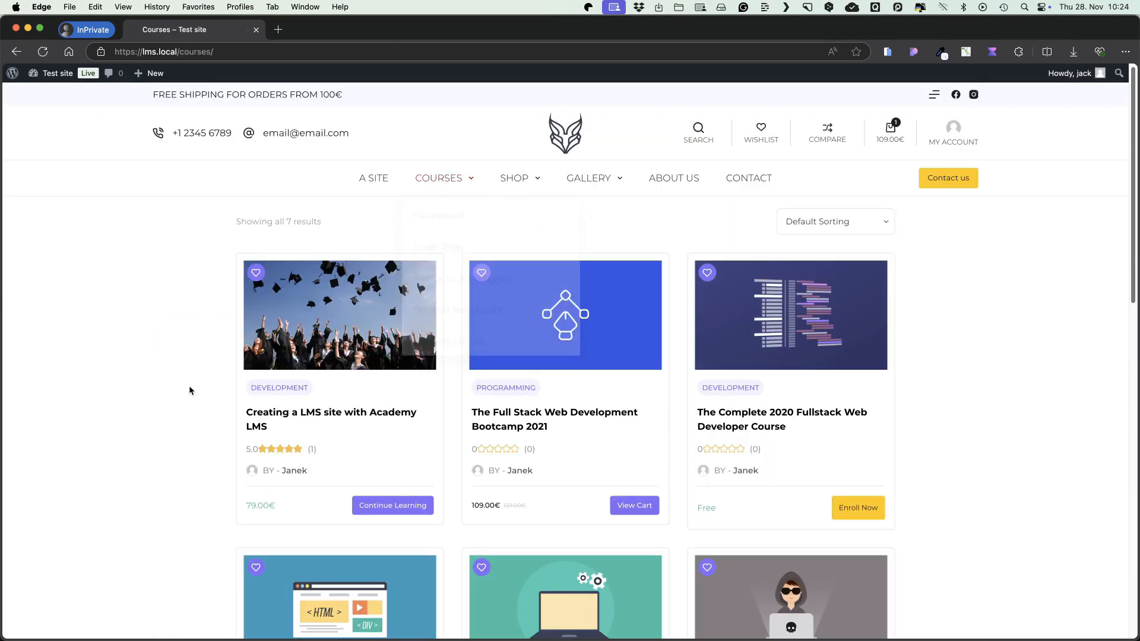
click(408, 471)
scroll(517, 368, down, 5)
click(820, 440)
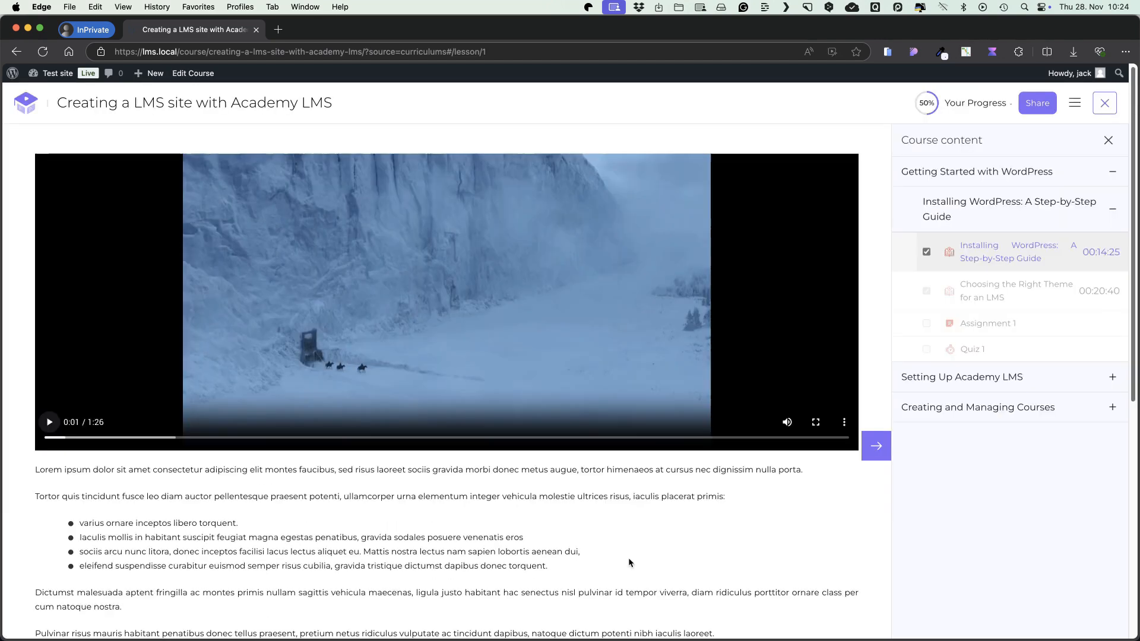
Move from the first lesson to Assignment 1 in the course player.
scroll(629, 564, down, 2)
scroll(831, 404, up, 2)
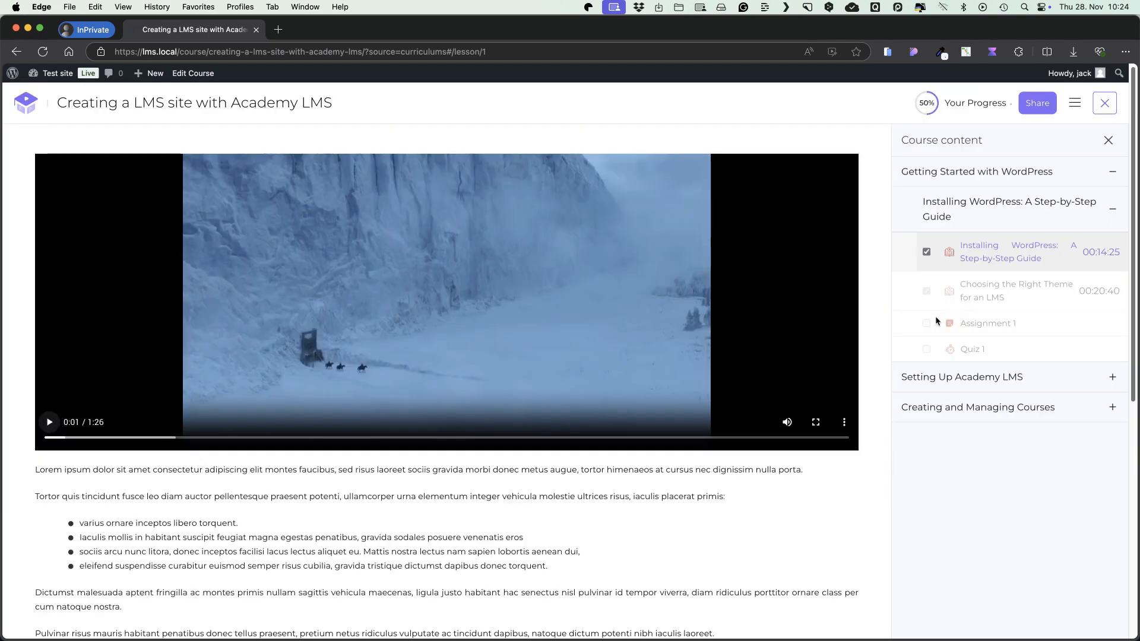
click(883, 453)
click(877, 417)
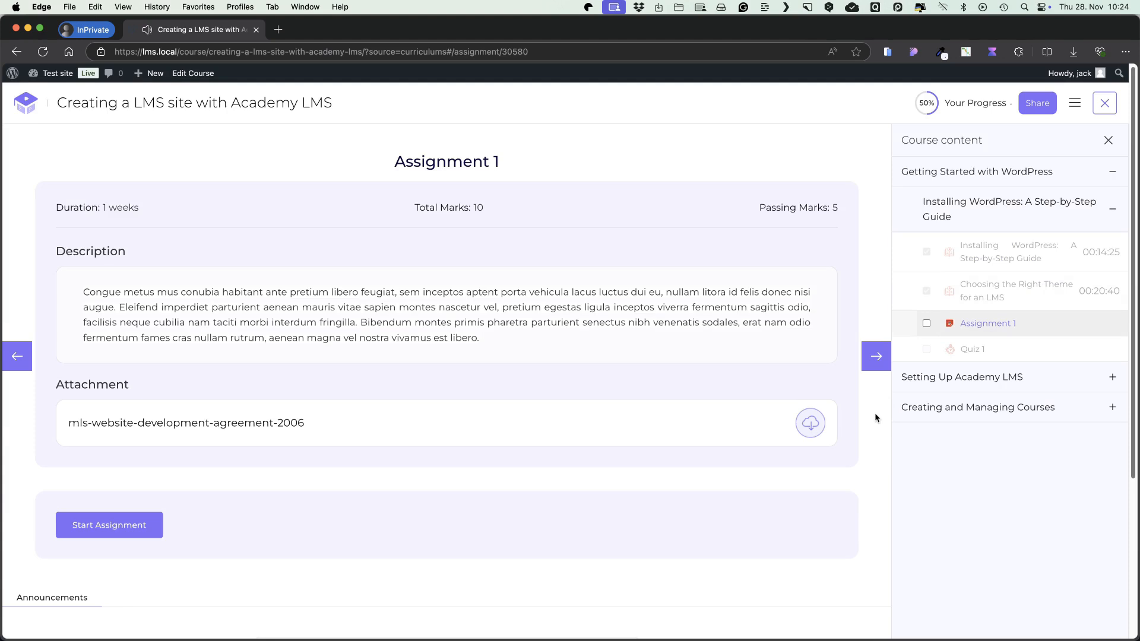
Advance from Assignment 1 to Quiz 1.
click(876, 359)
click(372, 363)
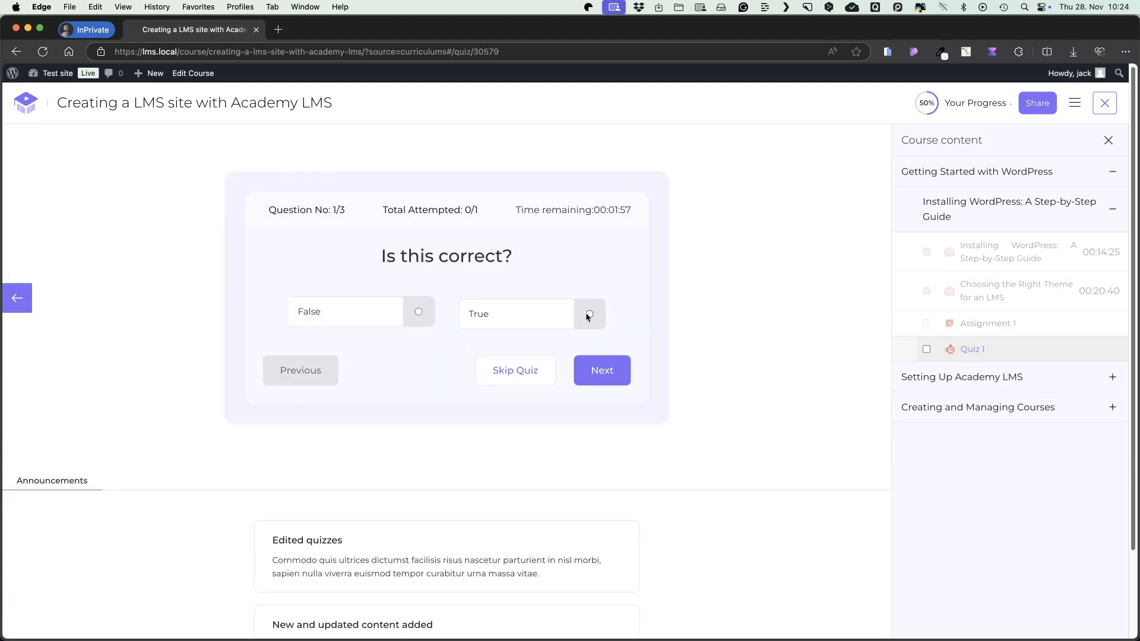
Answer the quiz questions, selecting True for the first, and finish the quiz.
click(589, 313)
click(601, 371)
click(605, 423)
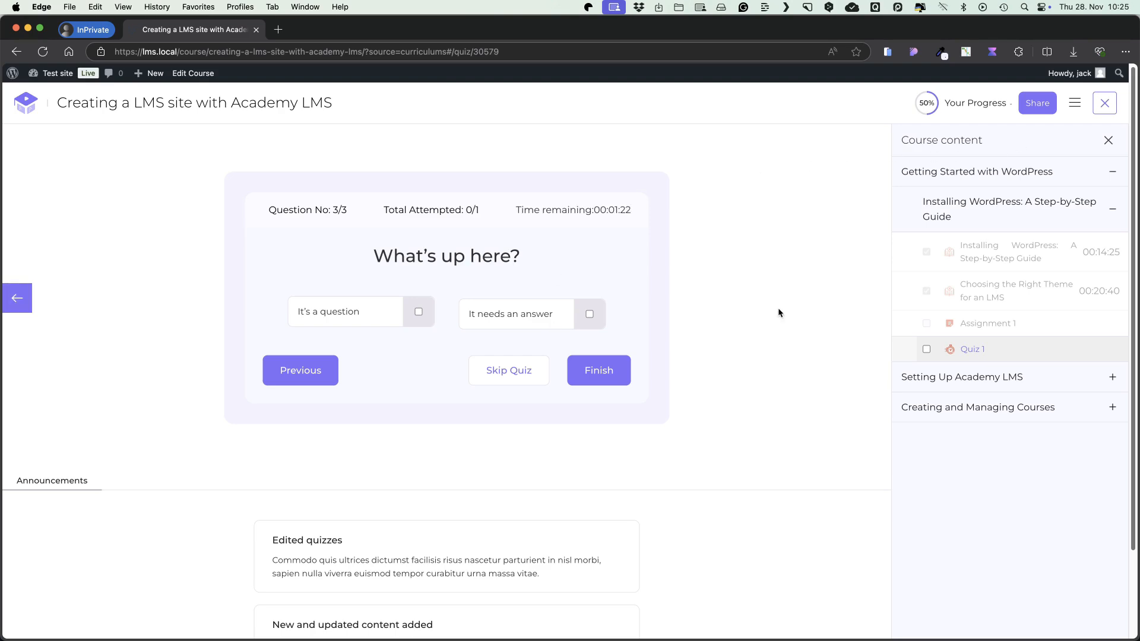
click(594, 373)
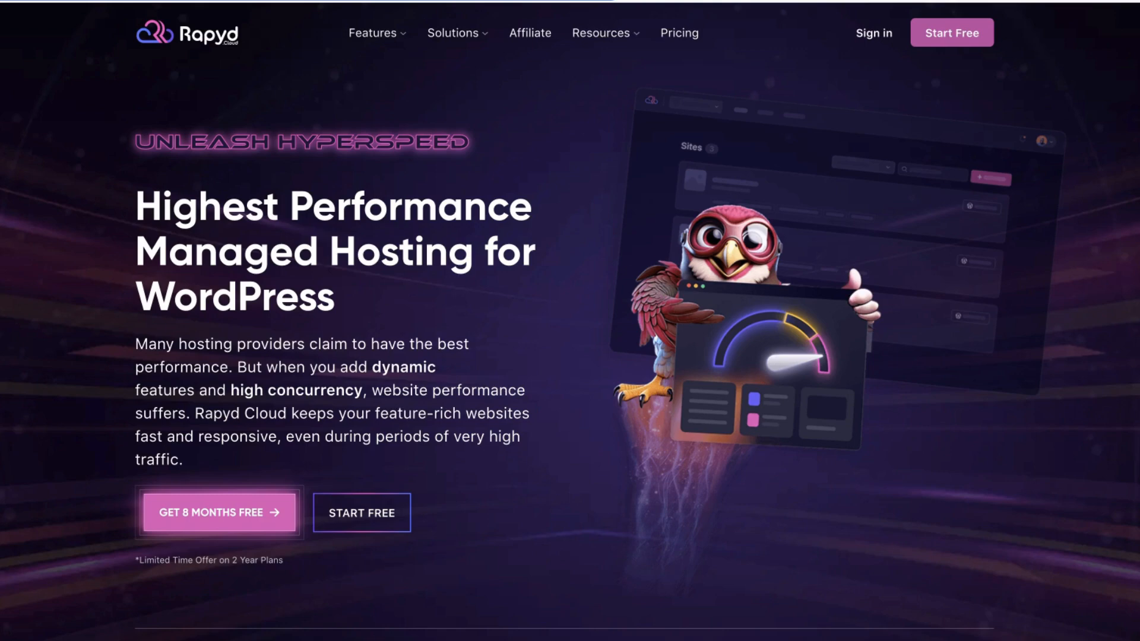
Scroll through the Rapyd hosting homepage to examine its features.
scroll(509, 315, down, 3)
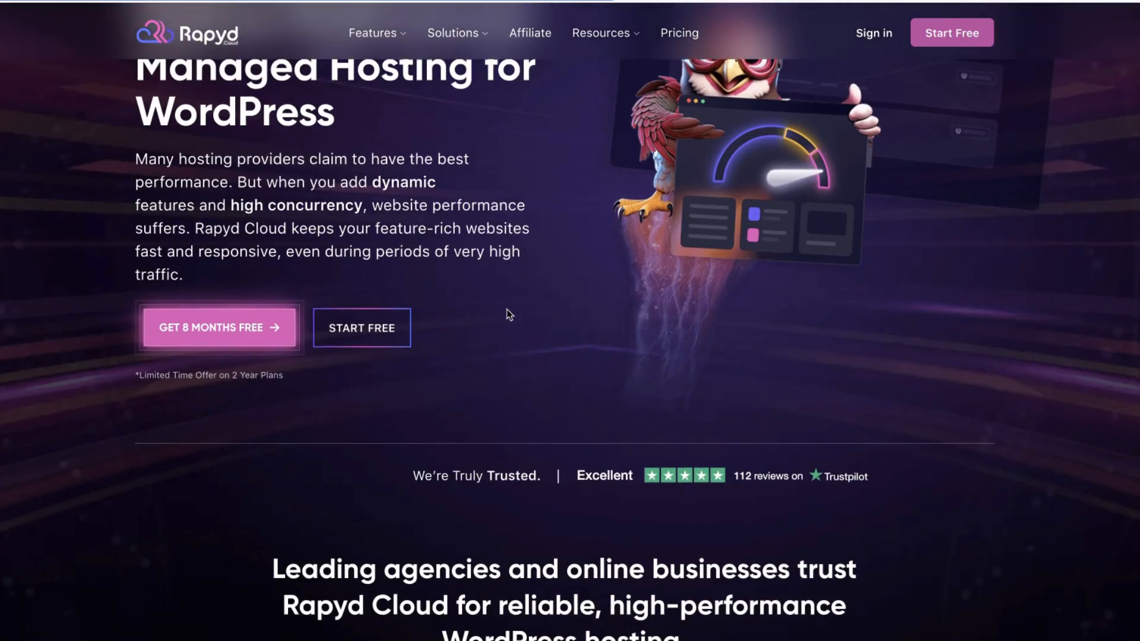
scroll(509, 315, down, 2)
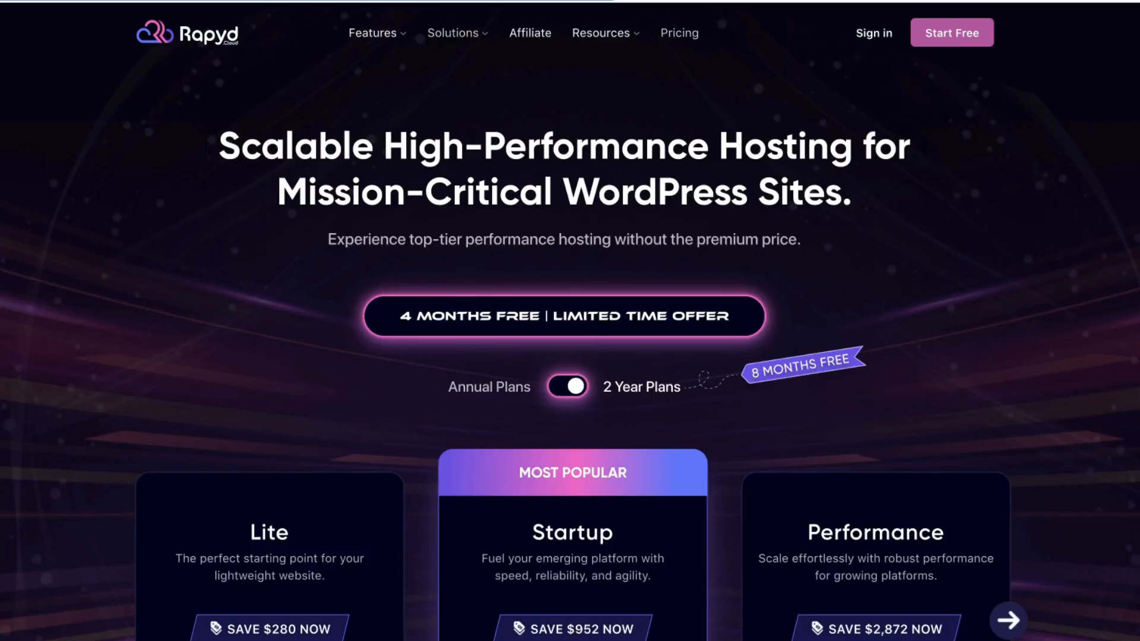
scroll(570, 357, down, 8)
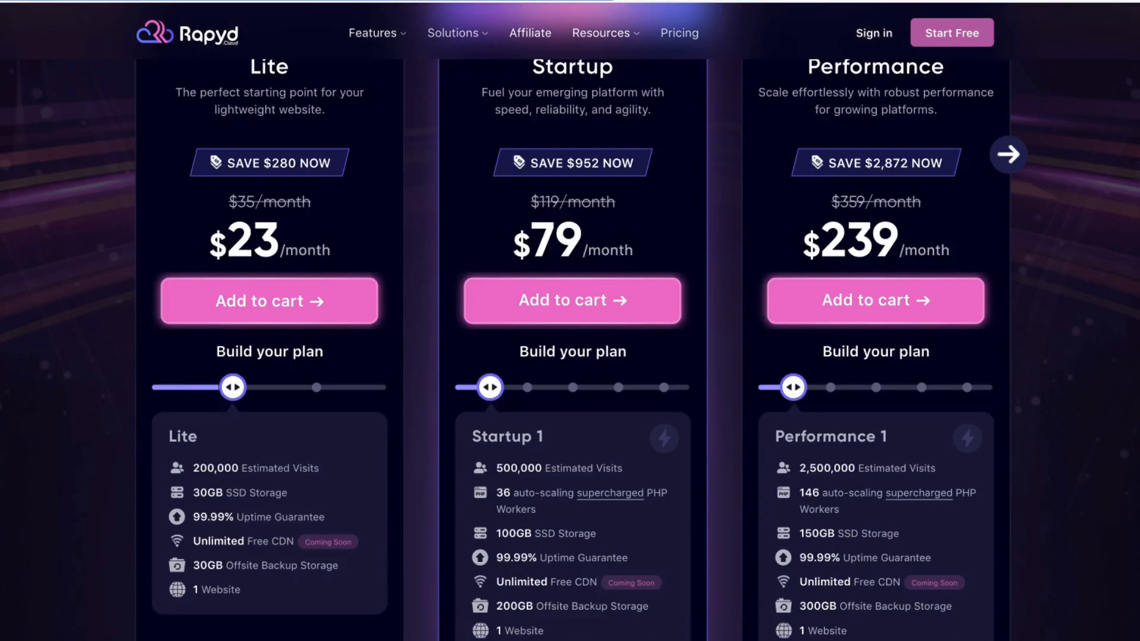
Compare the pricing plans by switching between Annual Plans and 2 Year Plans.
scroll(570, 357, up, 3)
scroll(570, 217, up, 3)
click(571, 217)
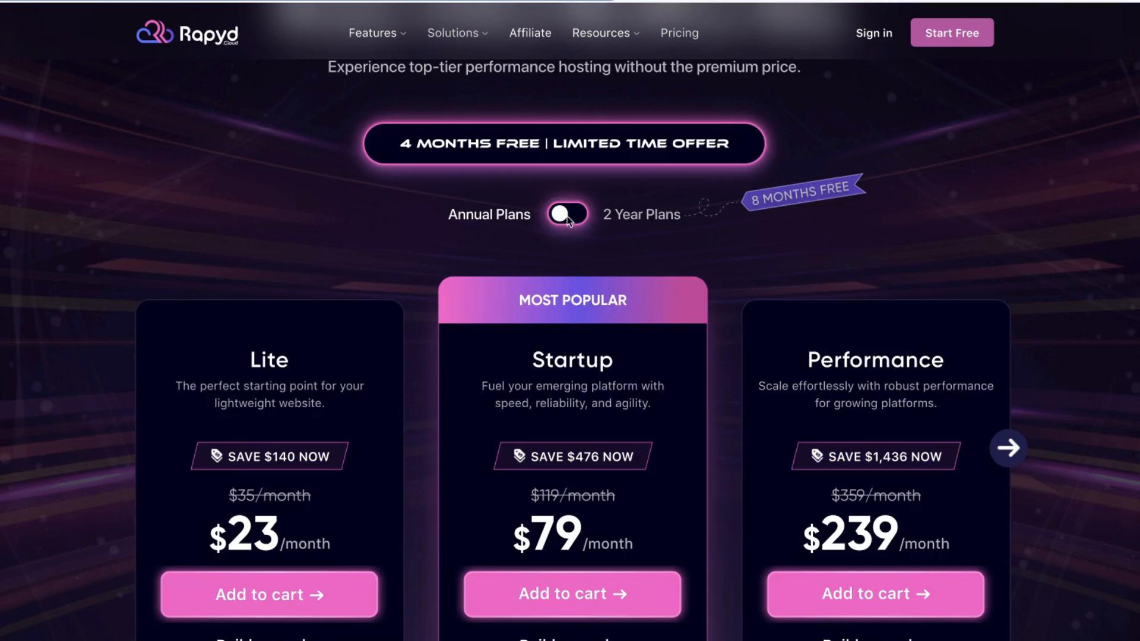
click(570, 216)
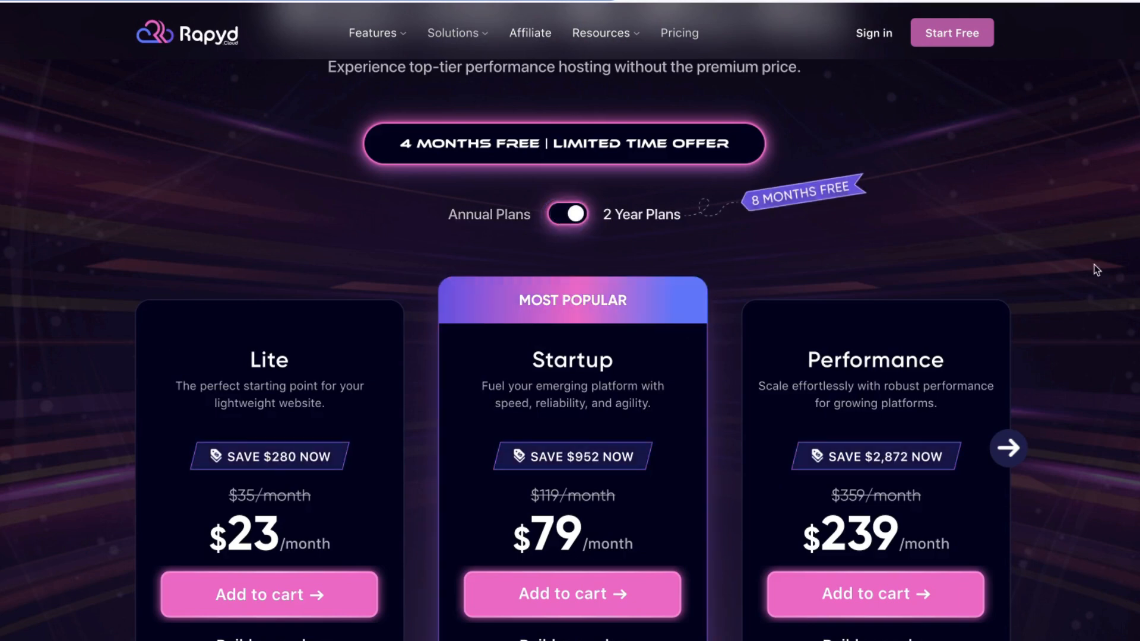
scroll(1099, 265, down, 3)
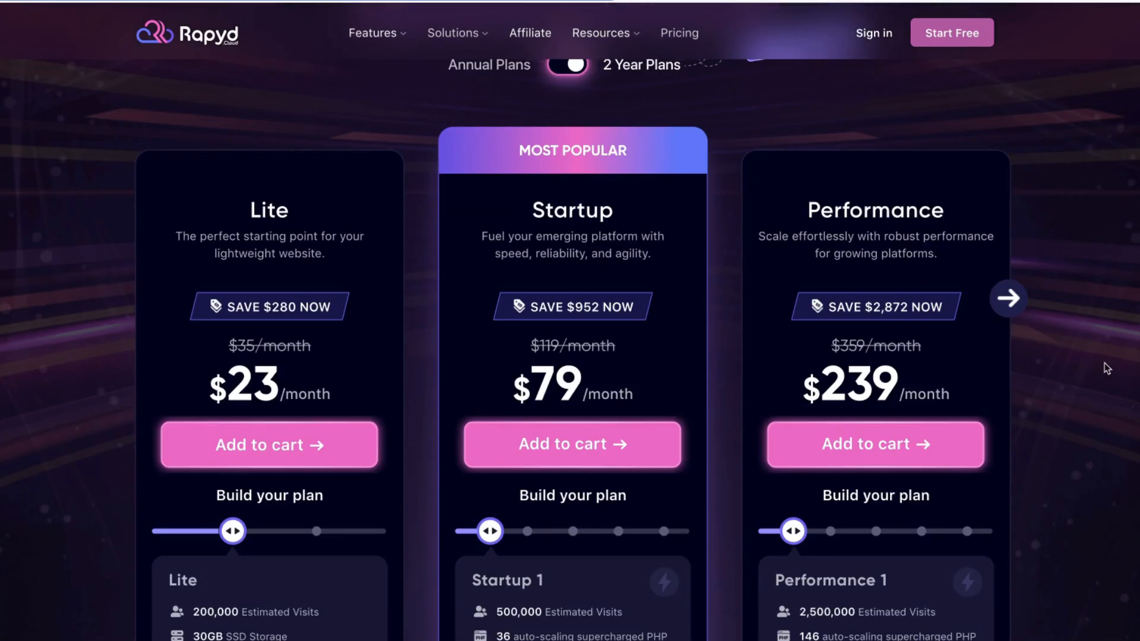
scroll(1132, 360, up, 5)
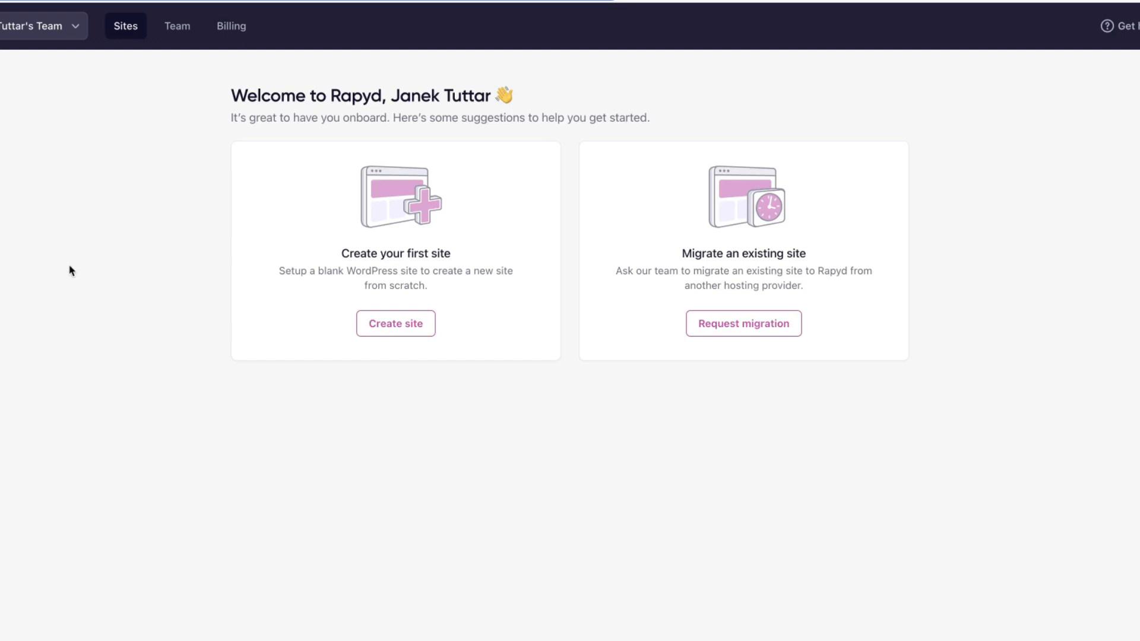
Start creating a site using a plan already purchased, selecting the plan and continuing.
click(145, 341)
click(383, 326)
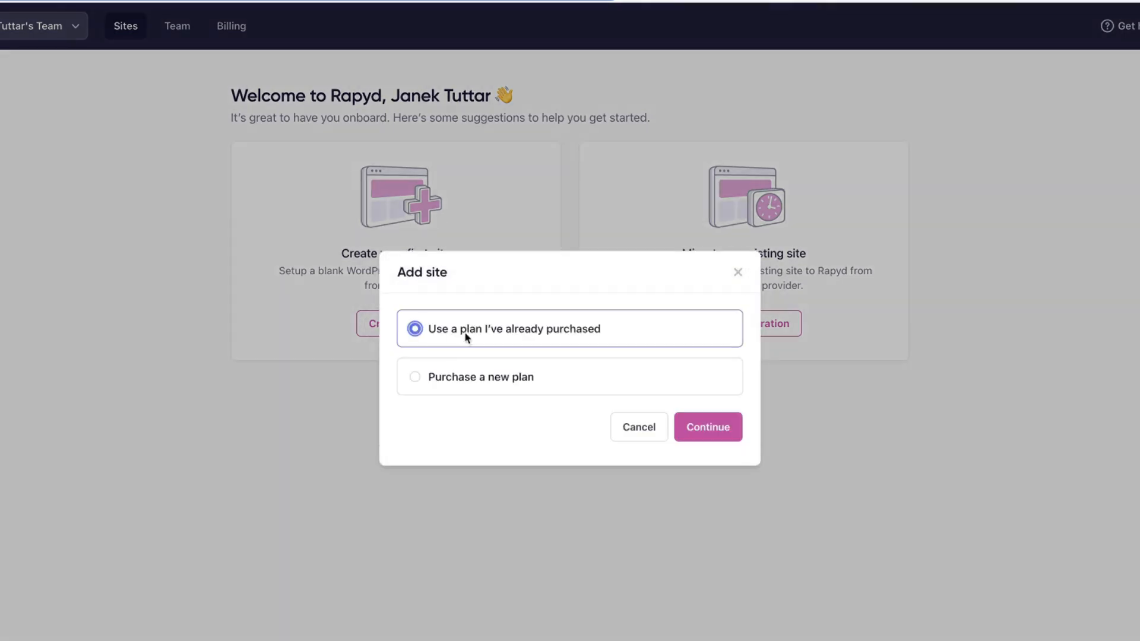
click(713, 426)
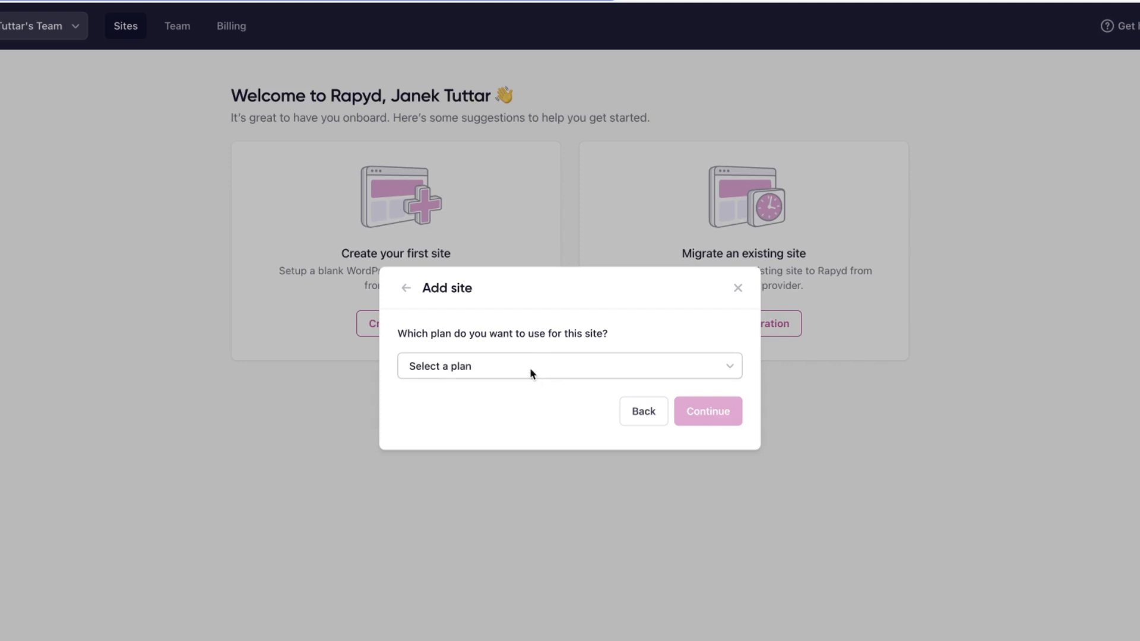
click(511, 371)
click(458, 402)
click(706, 455)
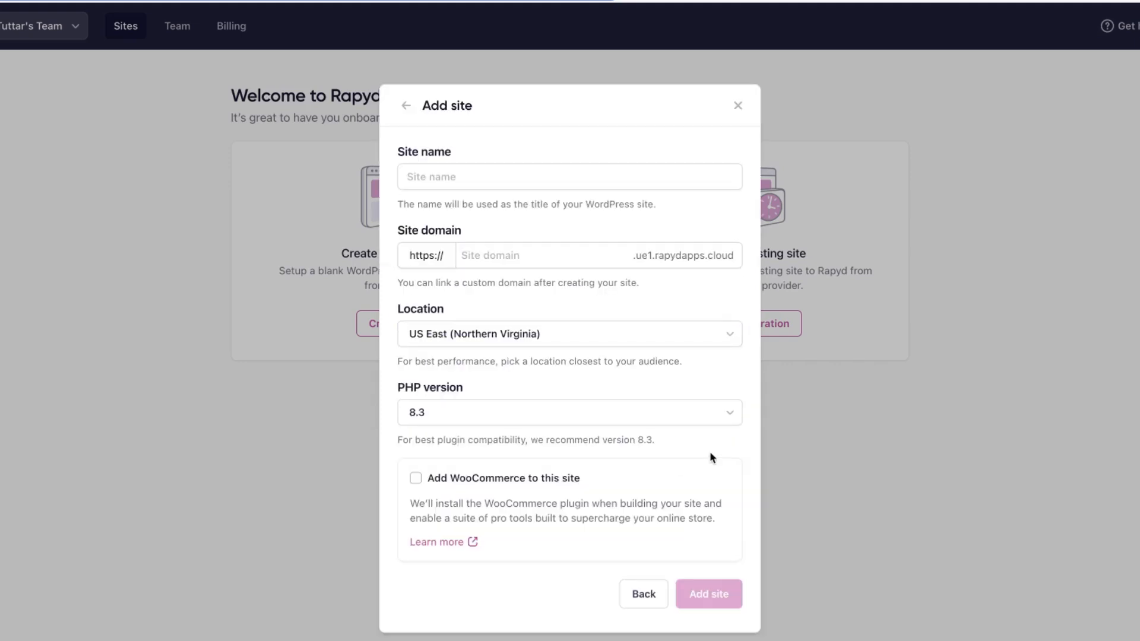
Name the site LMS and set its domain to wpshlms.
click(521, 166)
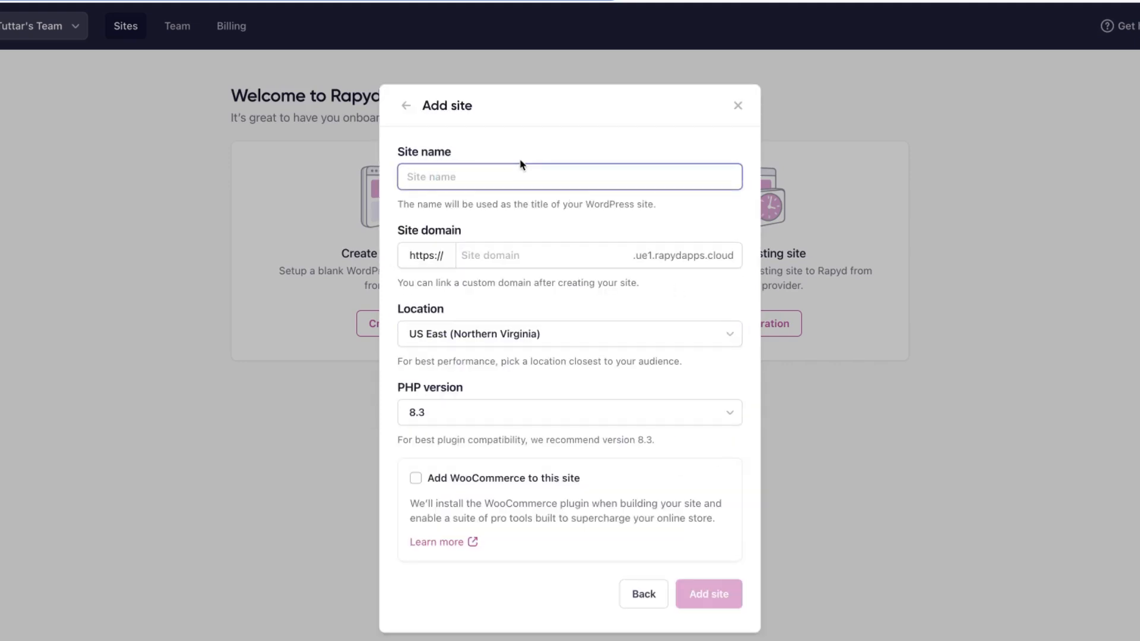
text(LMS)
key(Tab)
text(lms)
key(BackSpace)
key(BackSpace)
key(BackSpace)
text(wpshlms)
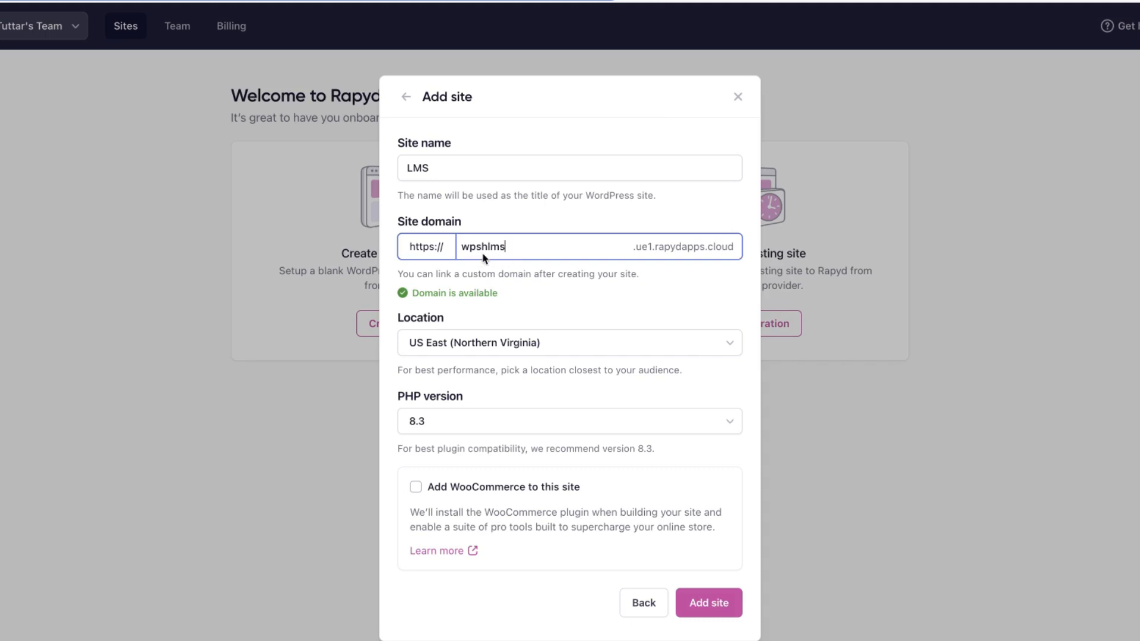
Set the location to Europe (Ireland), enable Add WooCommerce to this site, and add the site.
click(528, 346)
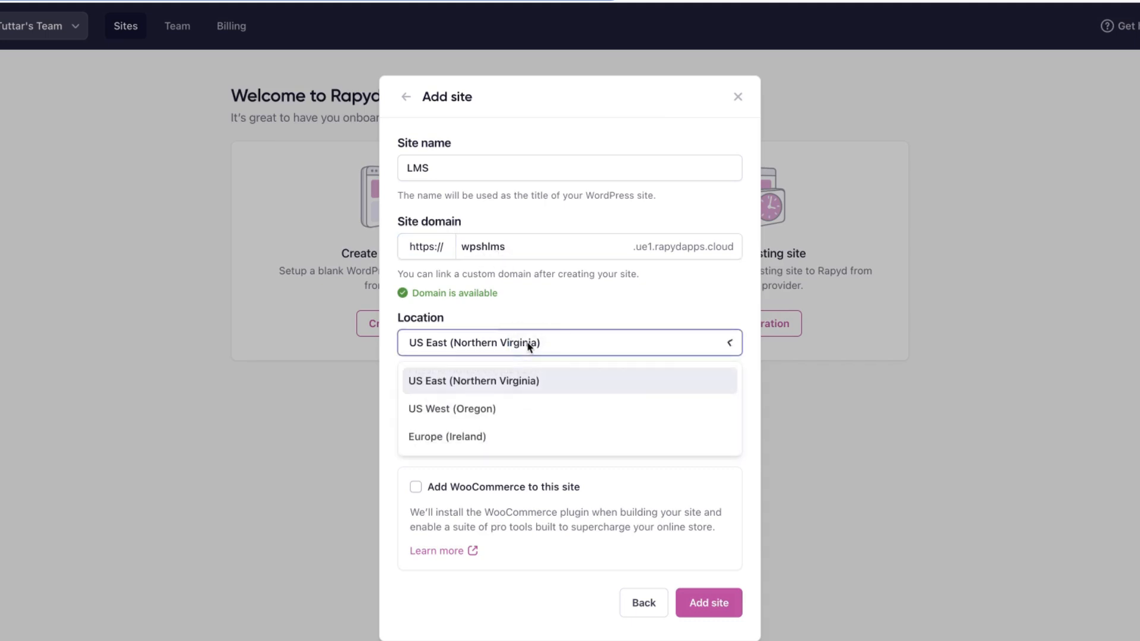
click(446, 438)
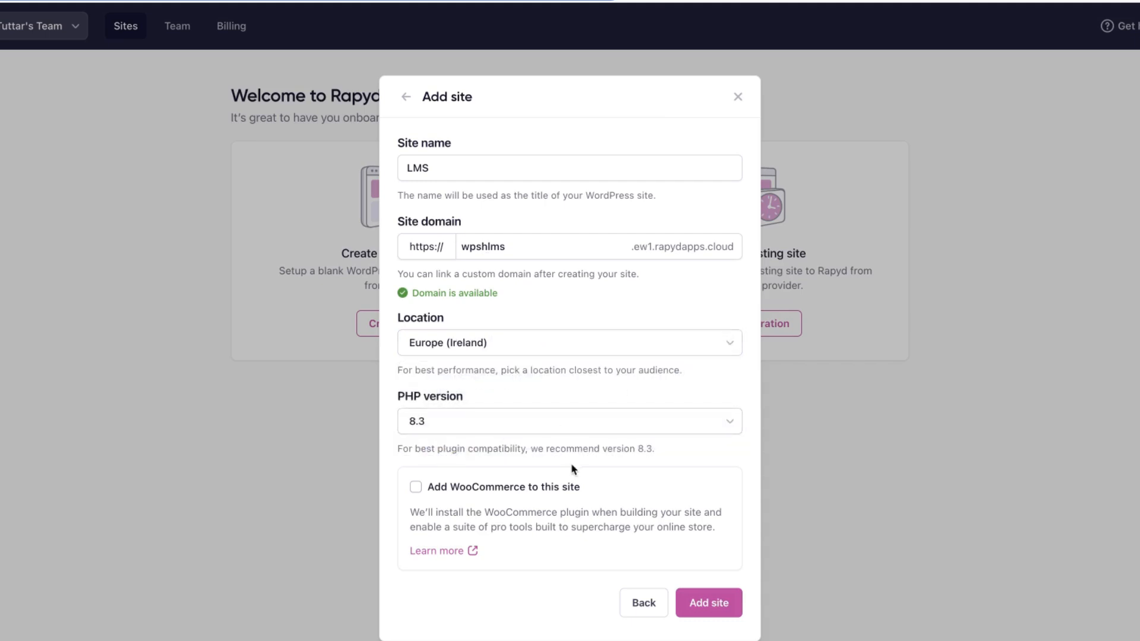
click(417, 487)
click(713, 602)
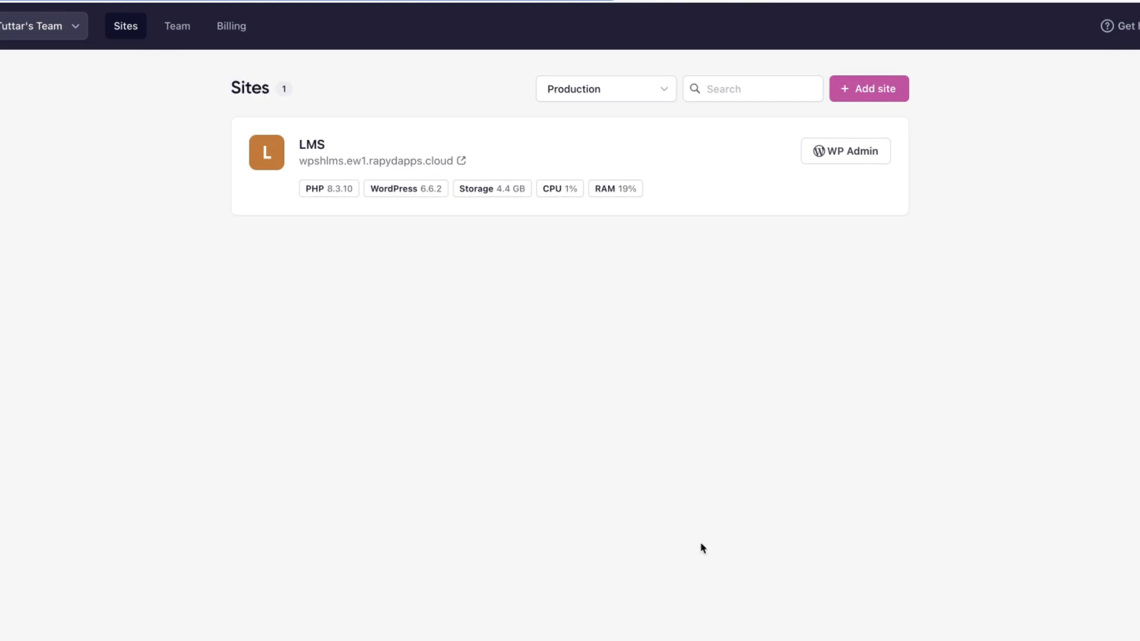
Open the new LMS site's WordPress admin and go to Appearance Themes.
click(838, 151)
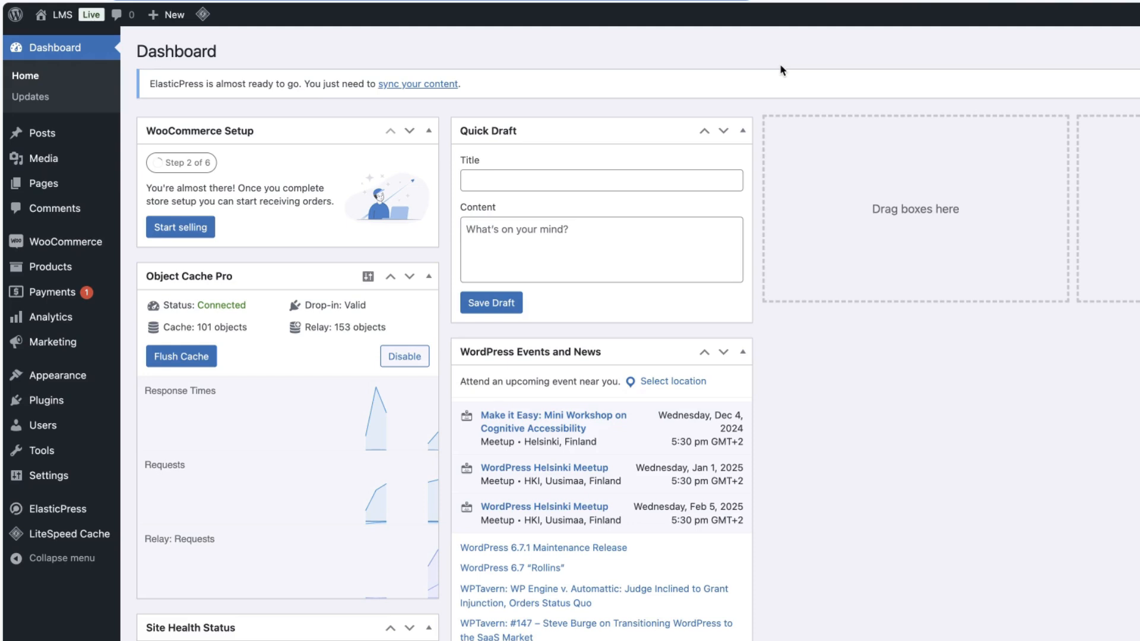
mouse_move(82, 248)
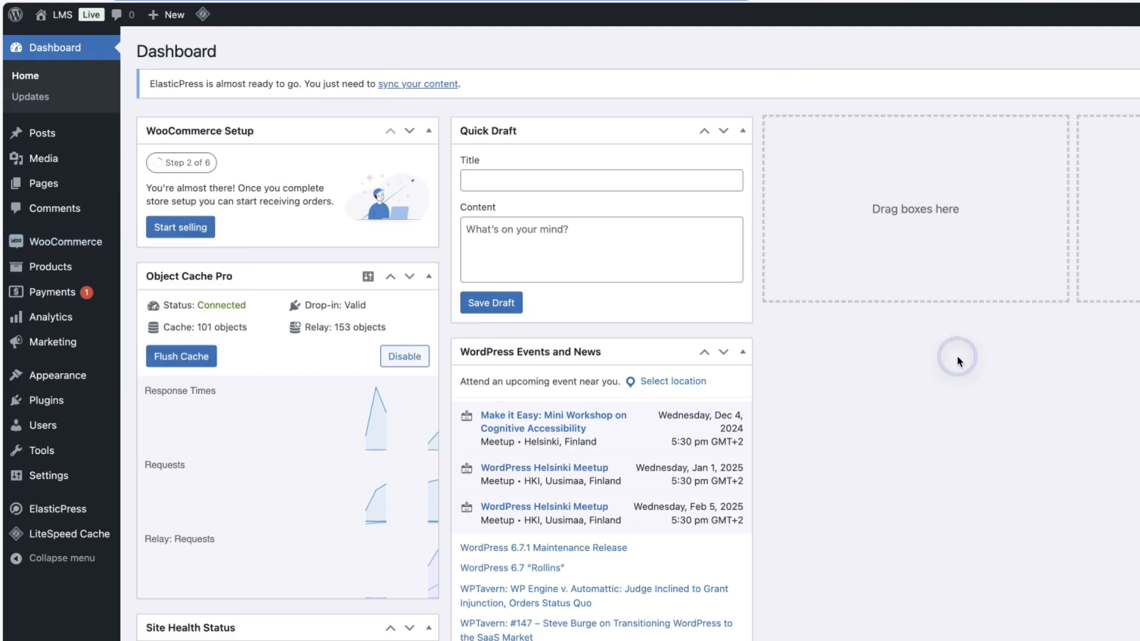
mouse_move(50, 381)
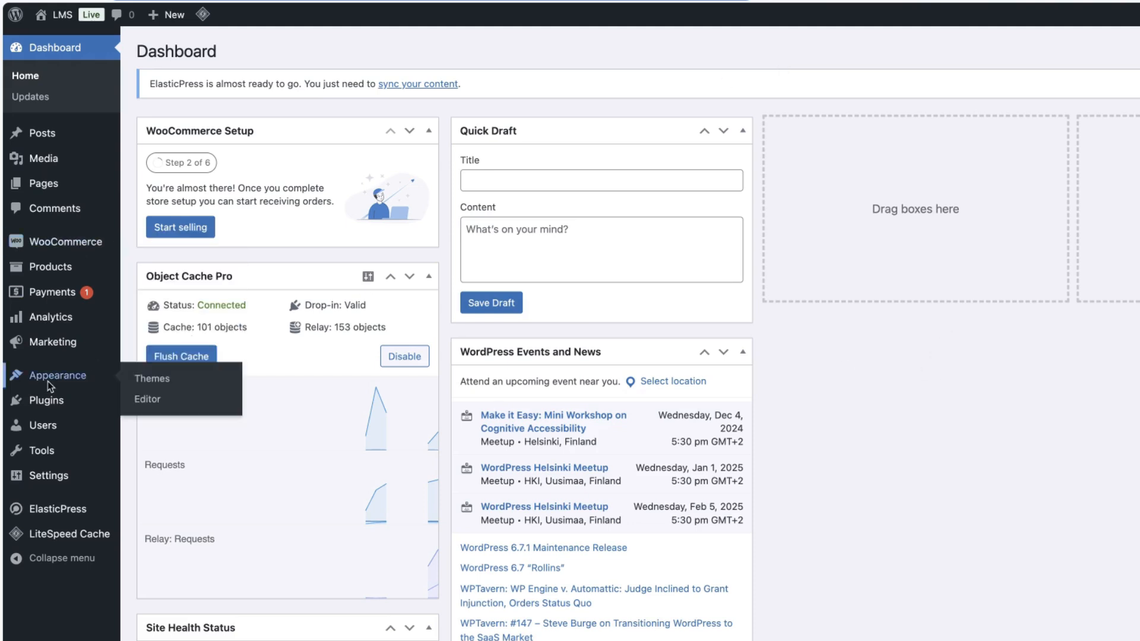
click(158, 374)
Open Add New Theme and search the theme directory for blocksy.
click(308, 51)
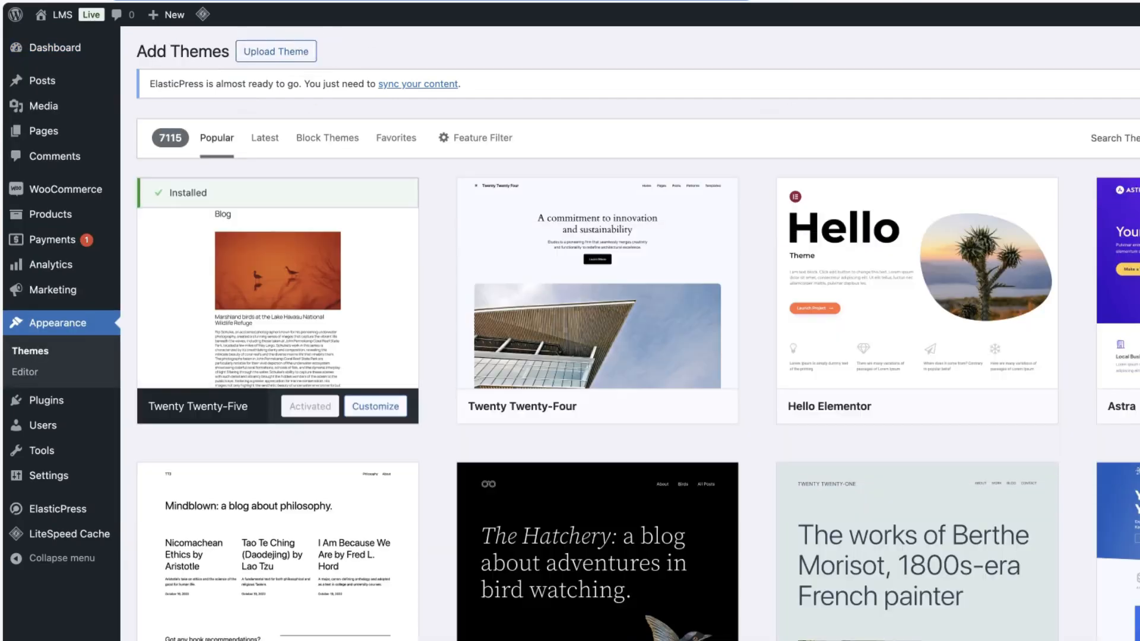
click(1137, 143)
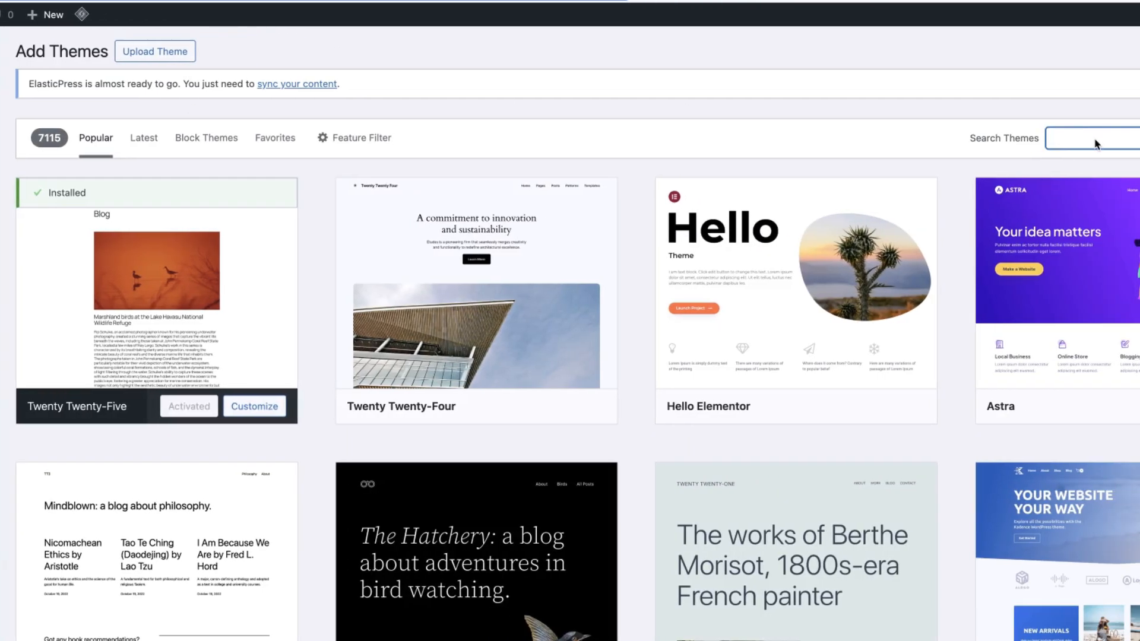
text(blocksy)
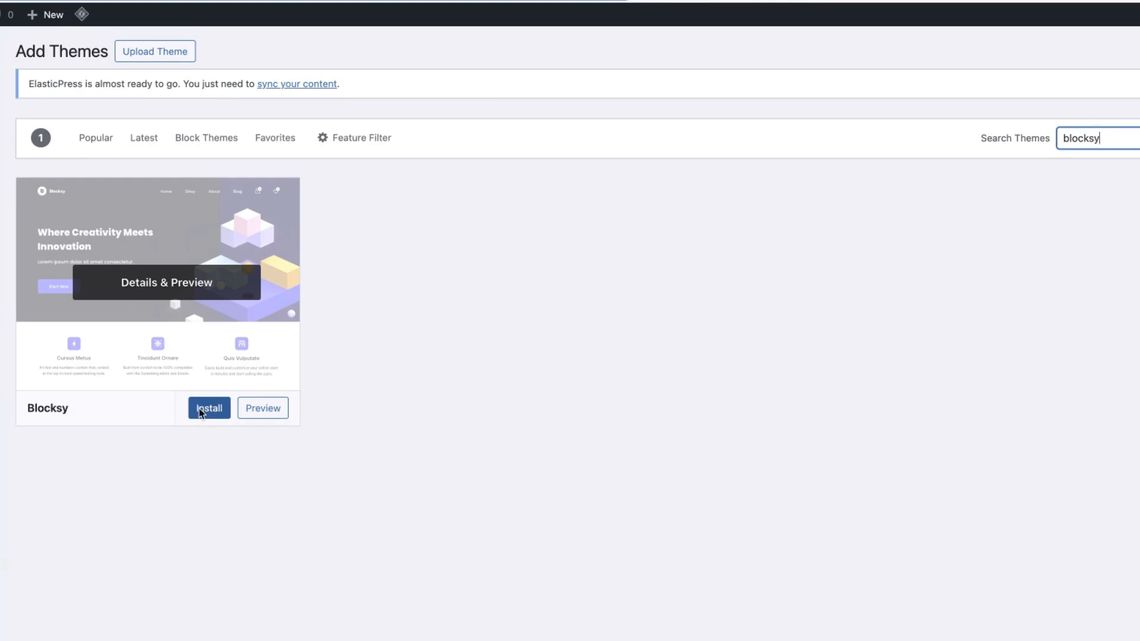
Install and activate the Blocksy theme, then install the Blocksy Companion plugin.
click(202, 408)
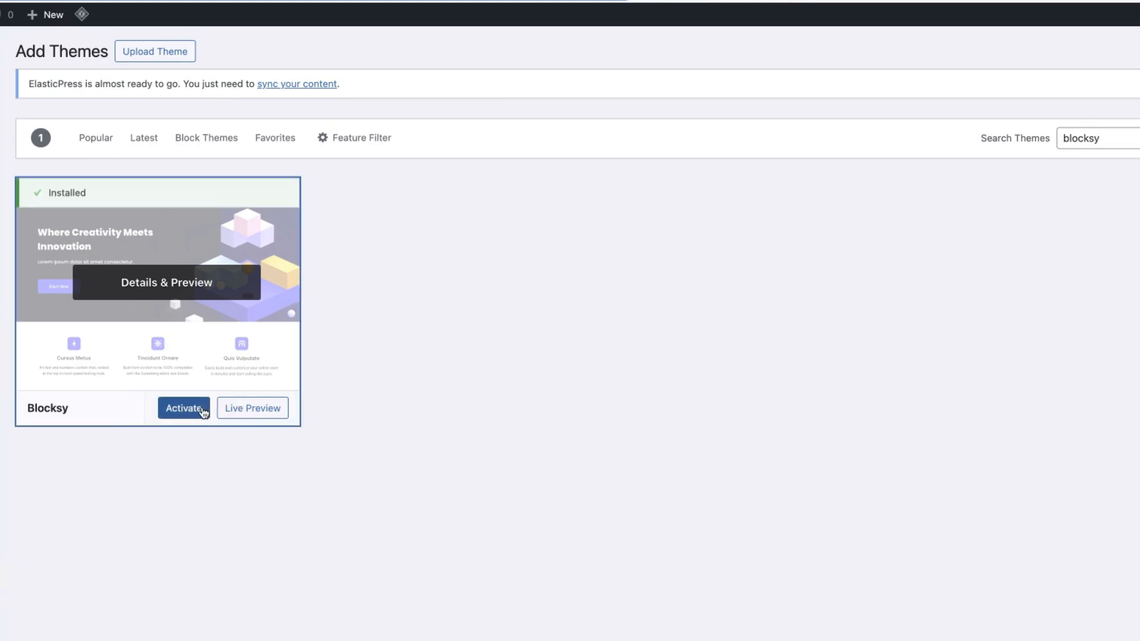
click(199, 407)
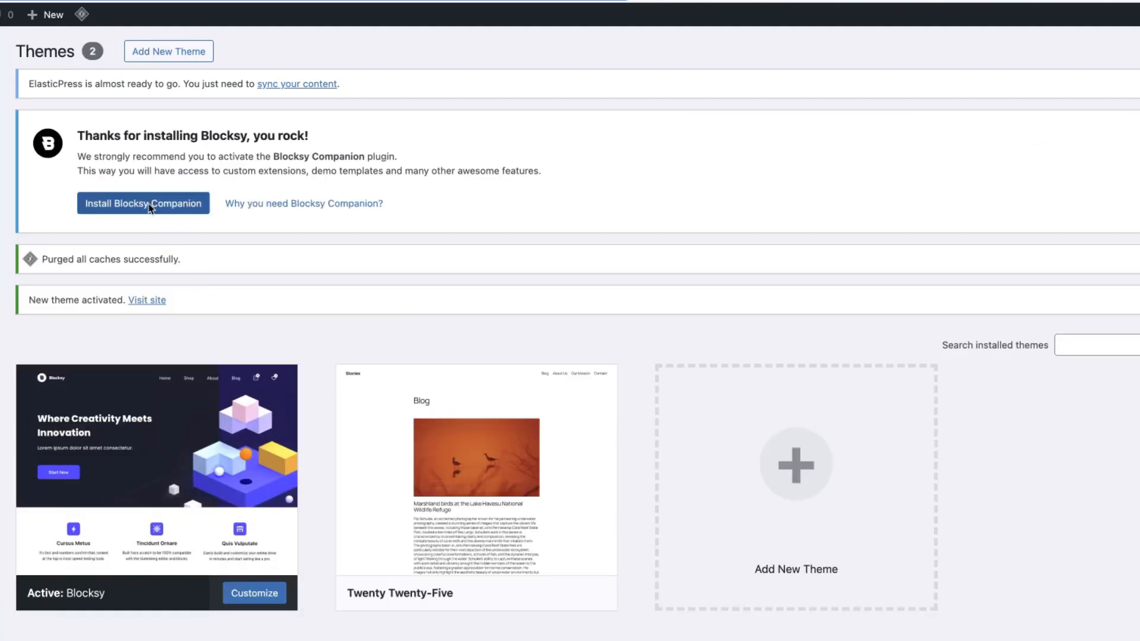
click(150, 205)
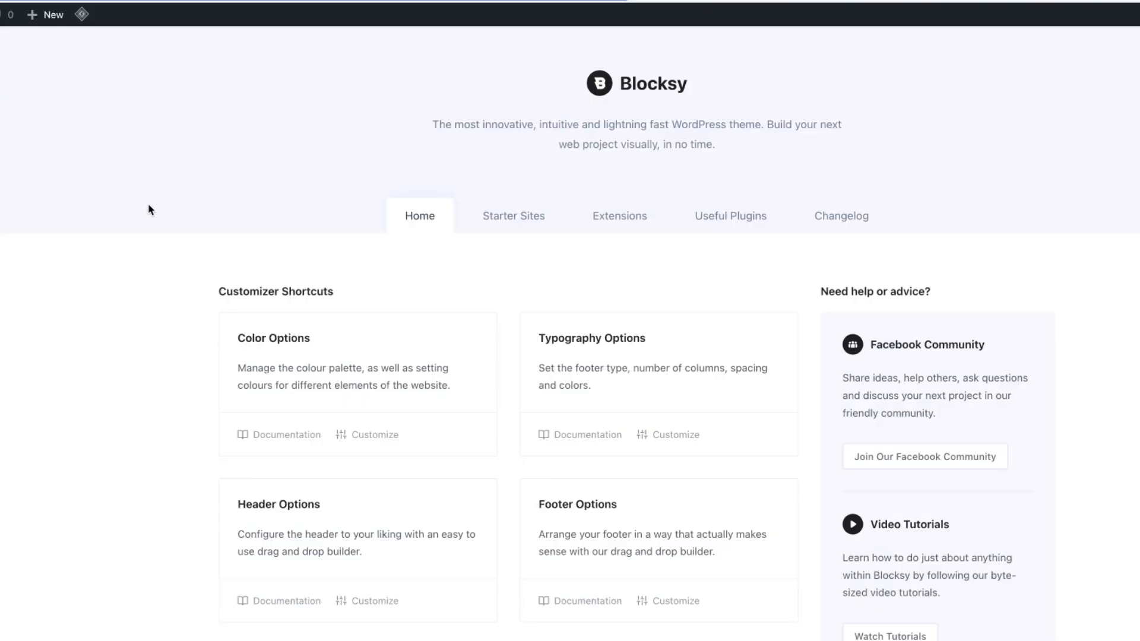
Open the Blocksy starter sites and filter them to show only Free plans.
click(643, 219)
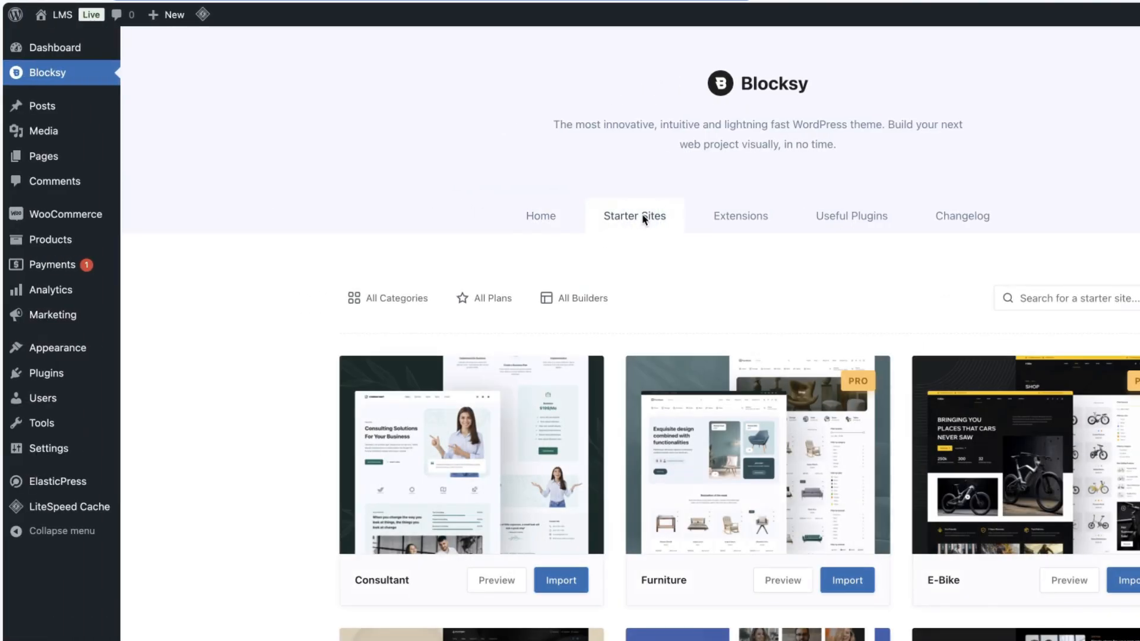
click(62, 14)
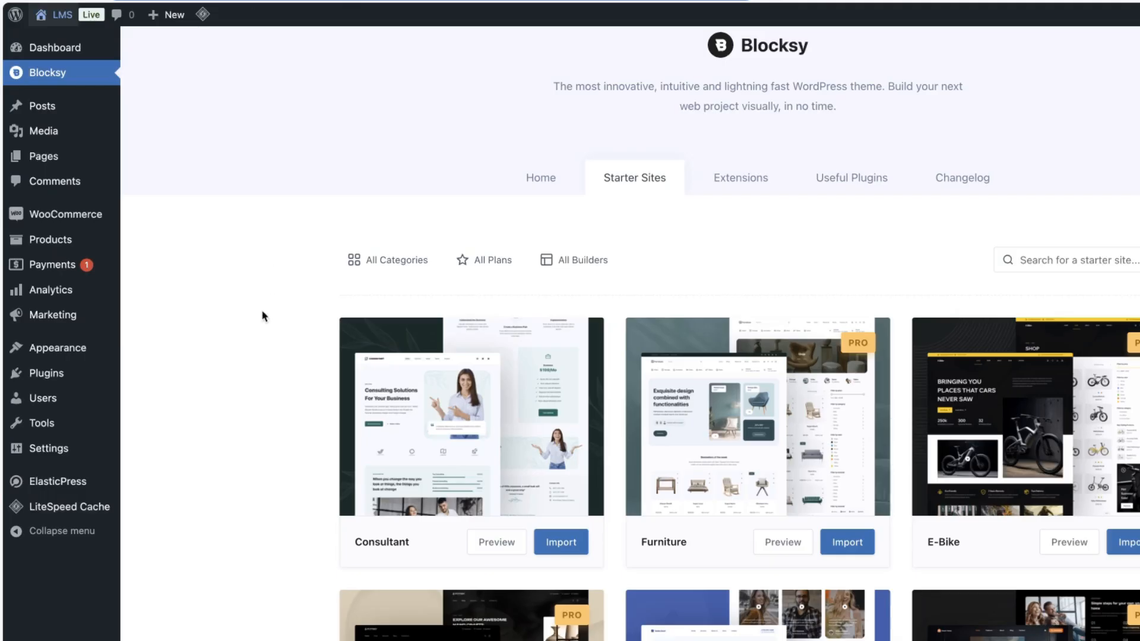
scroll(256, 318, down, 3)
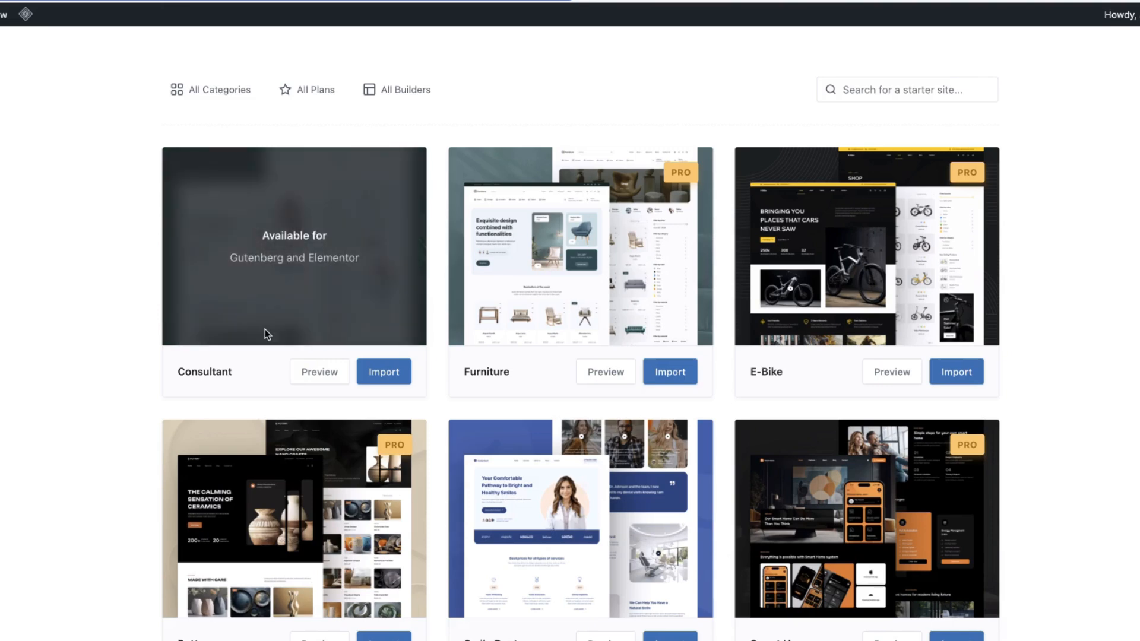
scroll(77, 339, up, 3)
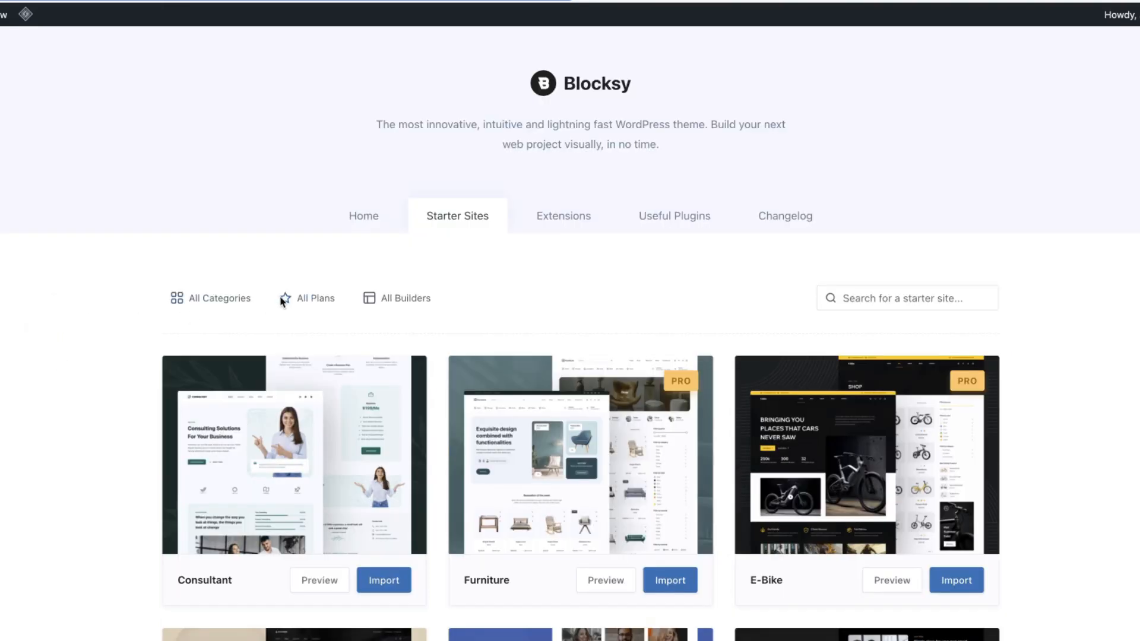
click(317, 298)
click(300, 368)
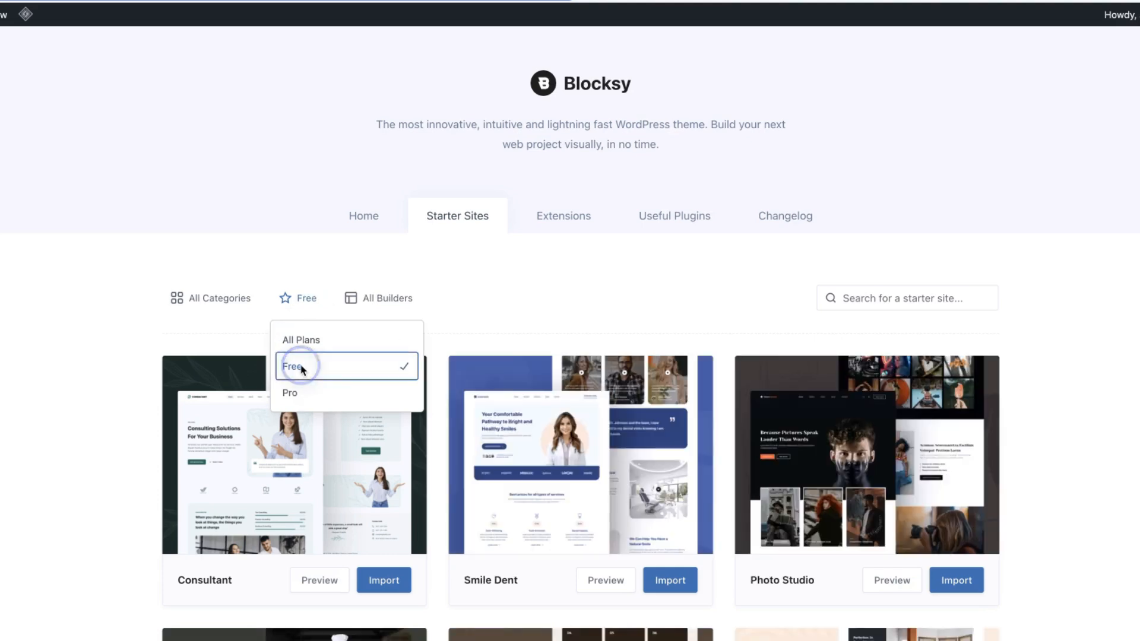
Import the free Consultant starter site using Gutenberg, installing its required plugins.
click(98, 302)
scroll(72, 318, down, 1)
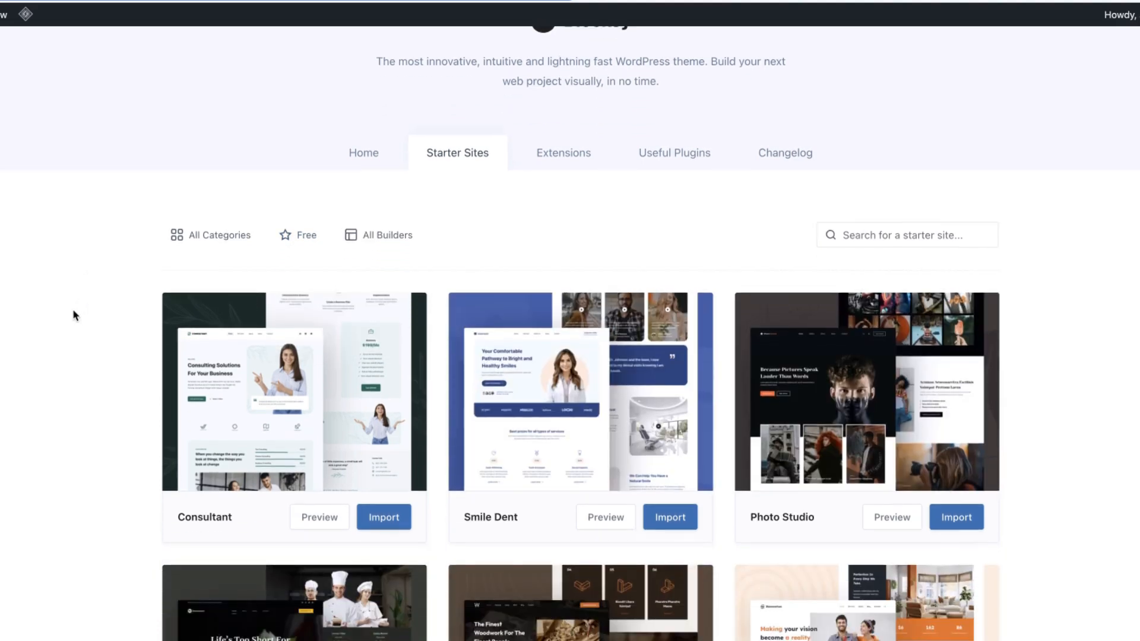
scroll(72, 315, down, 3)
click(333, 333)
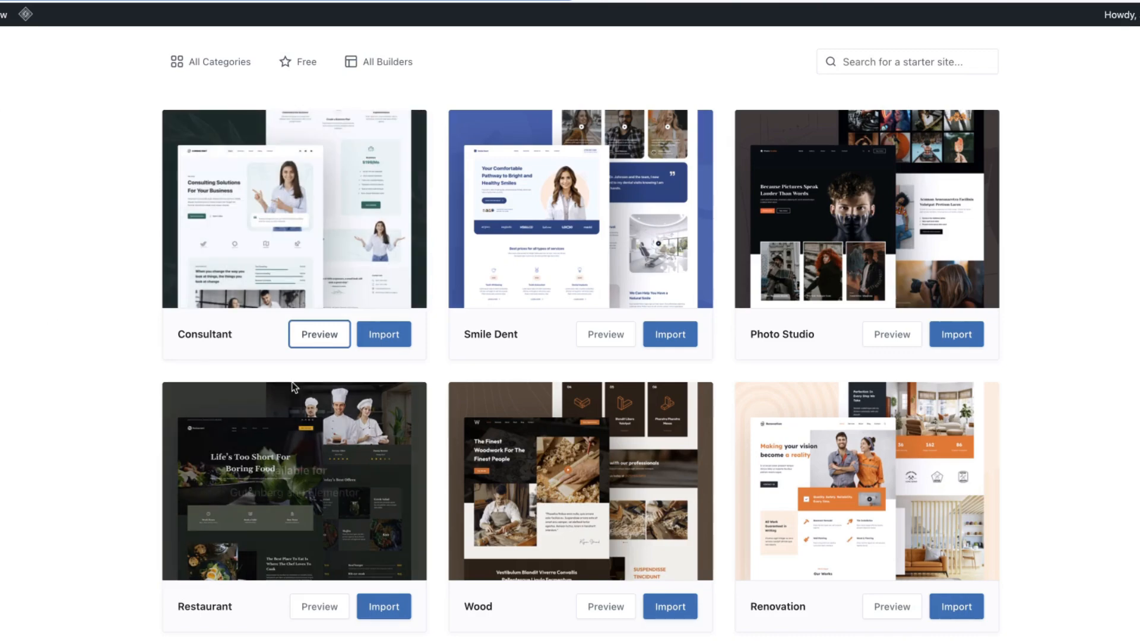
click(384, 334)
click(710, 538)
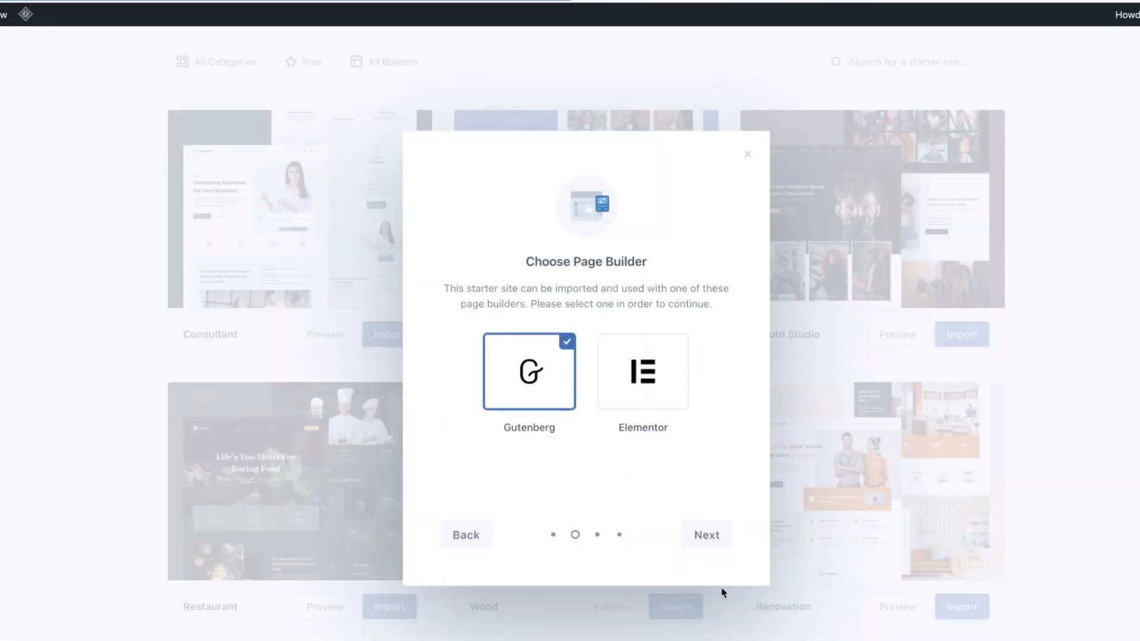
click(707, 537)
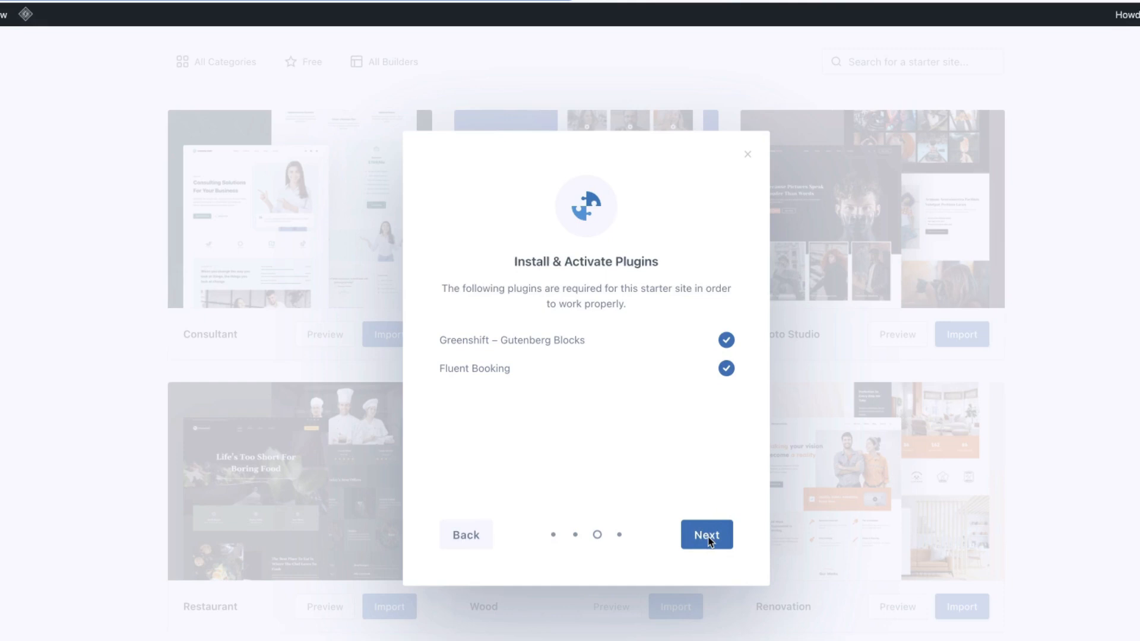
click(708, 537)
click(709, 539)
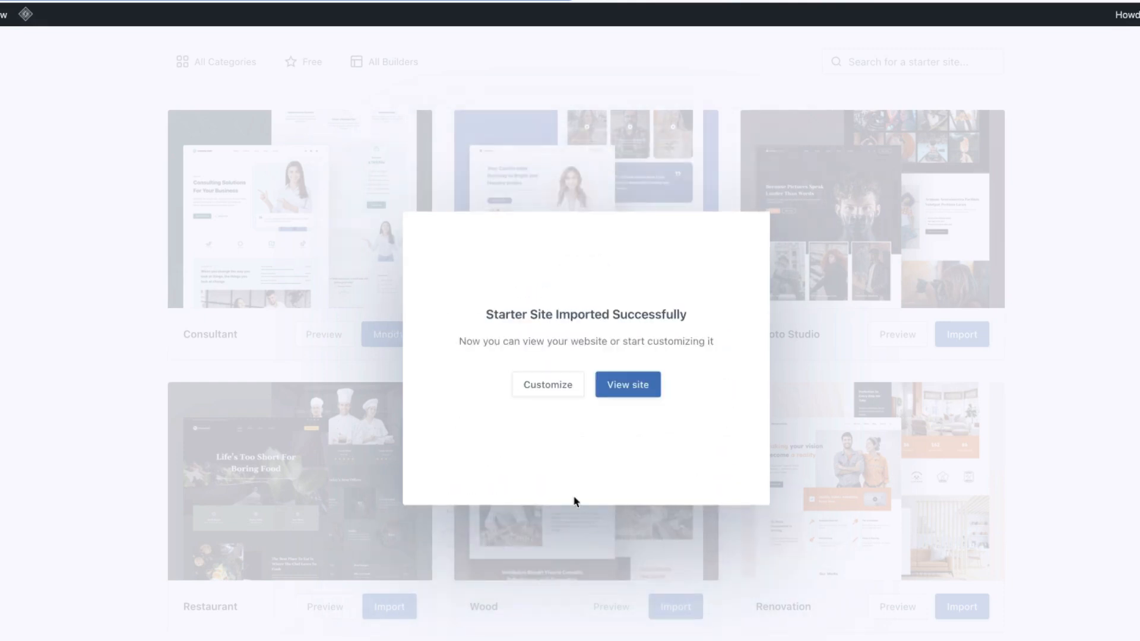
View the imported site and scroll through its homepage.
click(629, 387)
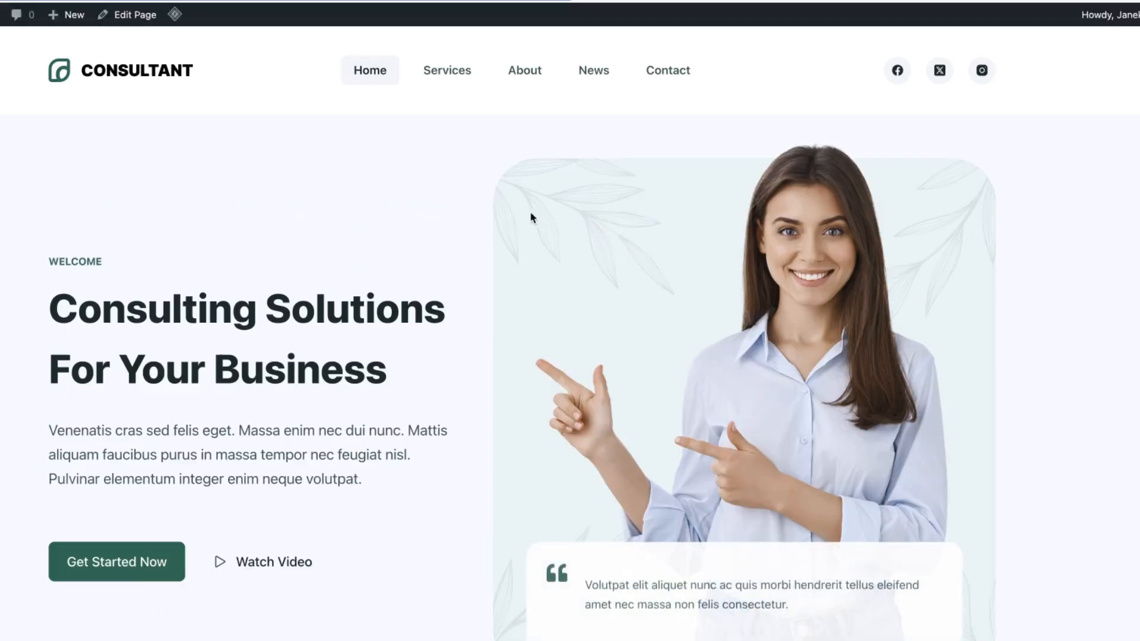
scroll(235, 312, down, 5)
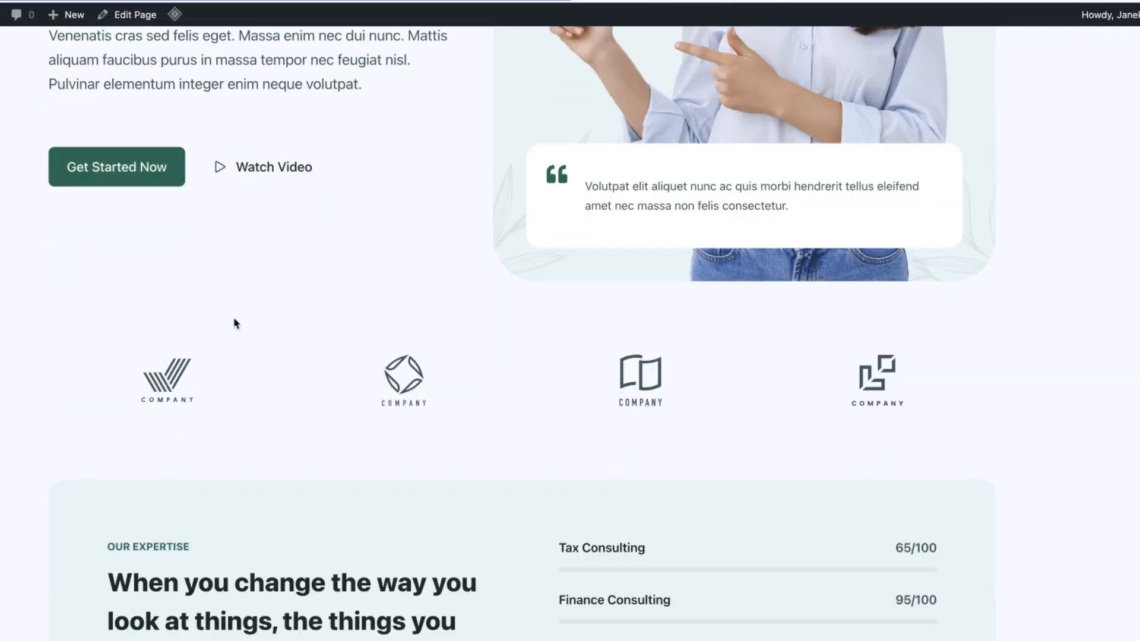
scroll(234, 323, up, 5)
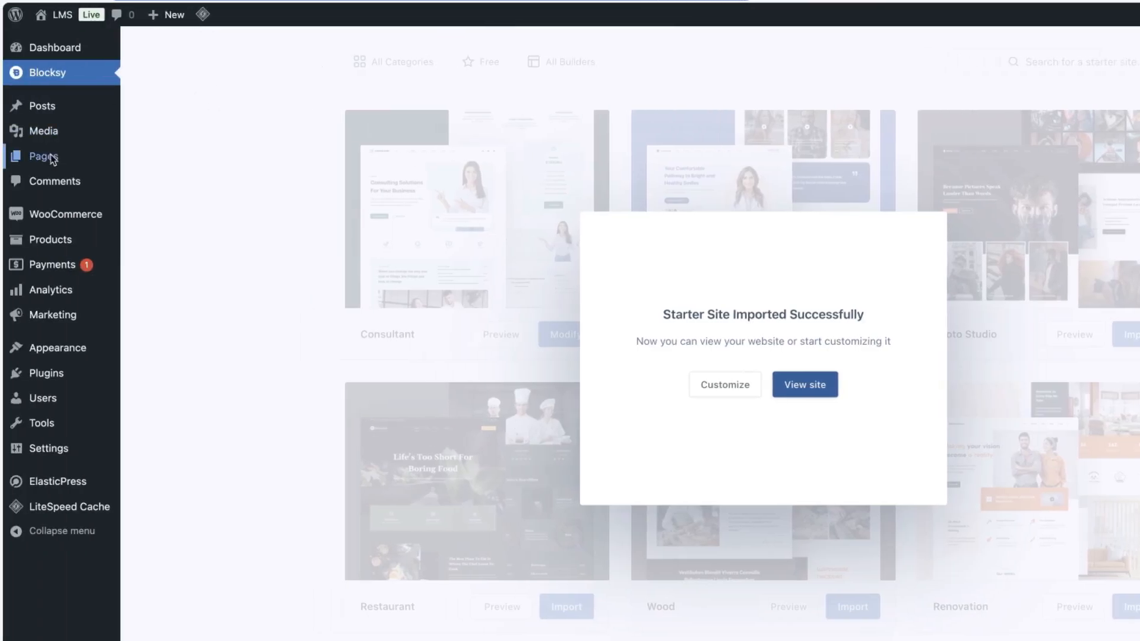
Go to Add Plugins and search the plugin directory for lms.
click(28, 337)
mouse_move(56, 374)
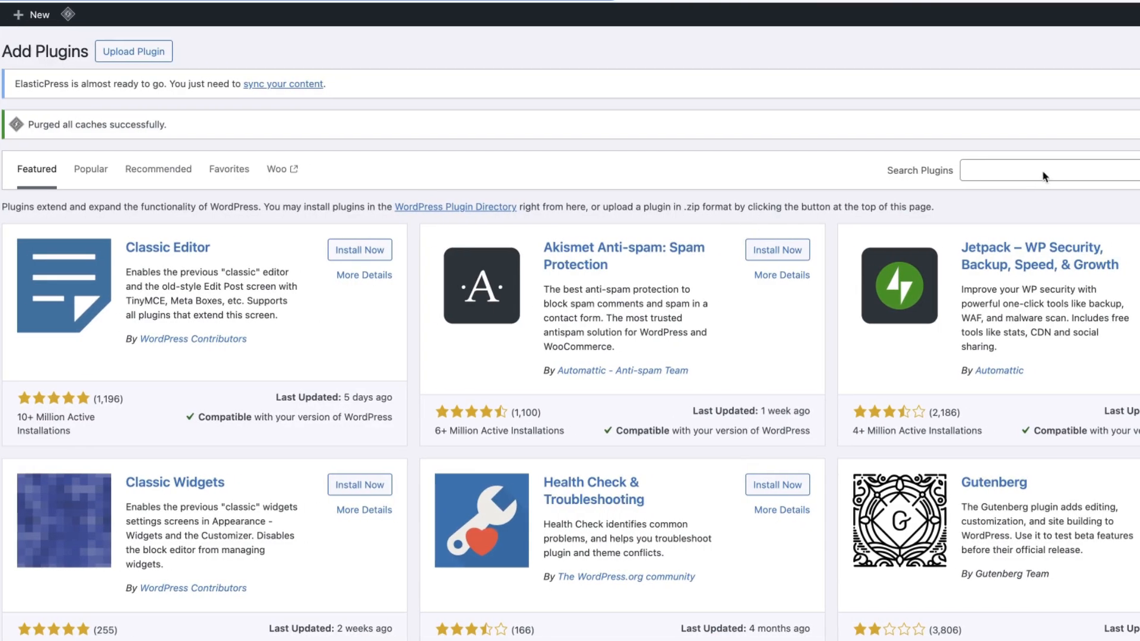
click(1045, 177)
text(Im)
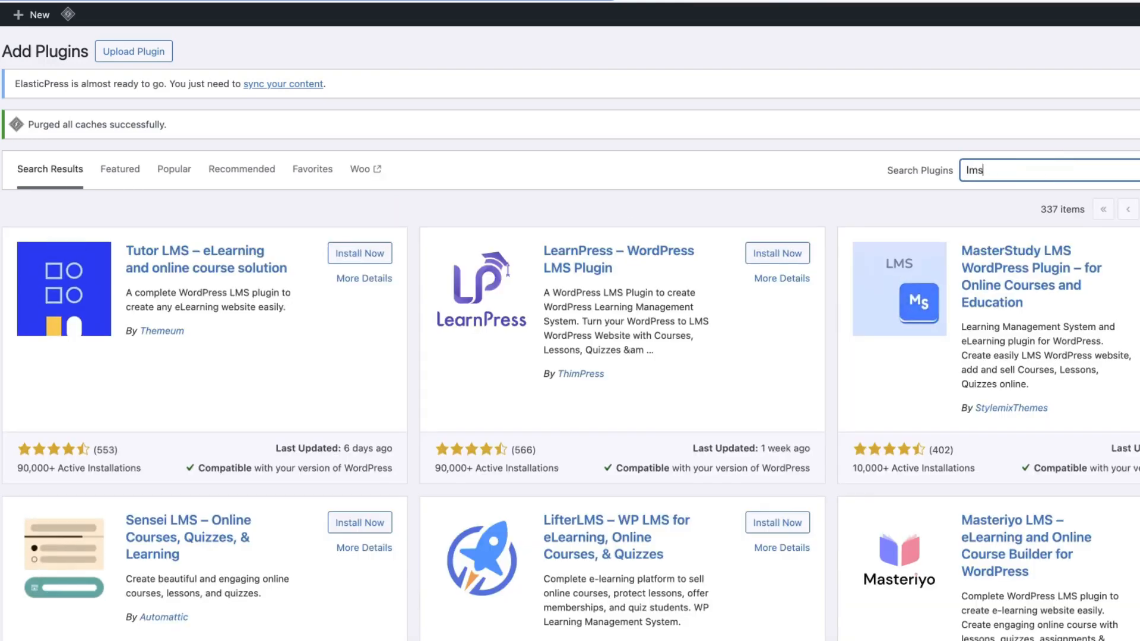
Install and activate the Academy LMS plugin.
scroll(586, 368, down, 7)
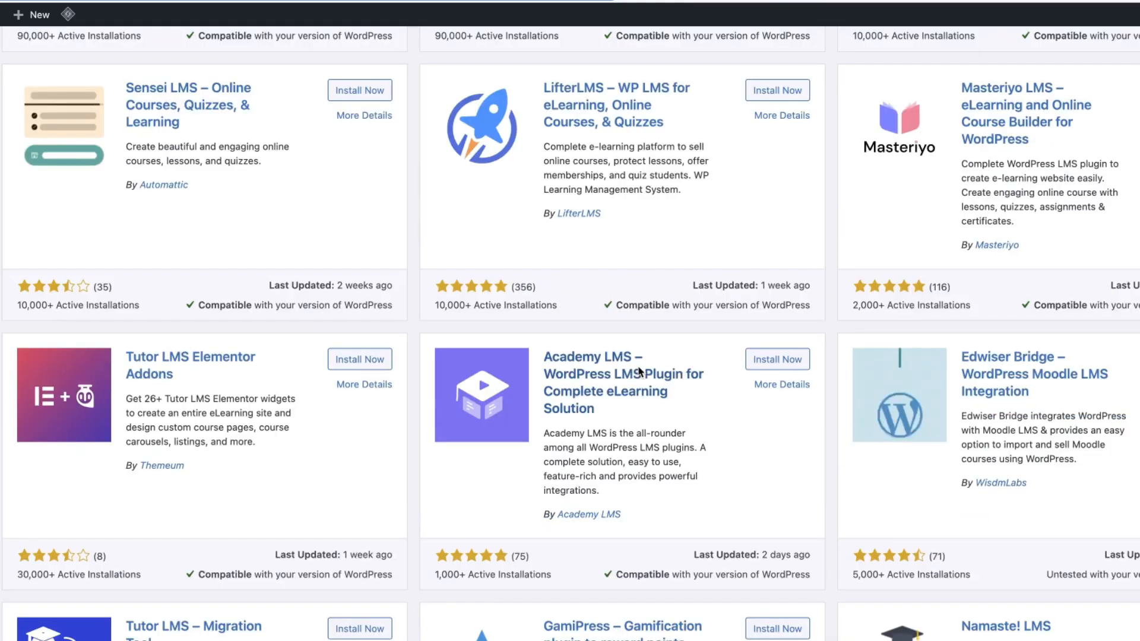
click(778, 360)
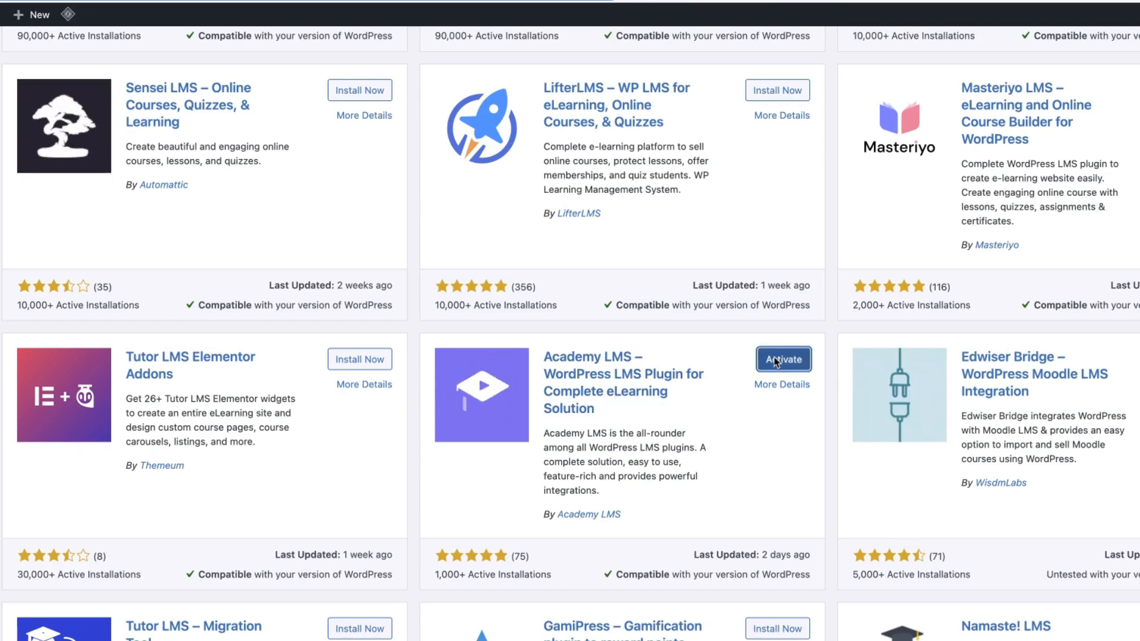
click(782, 360)
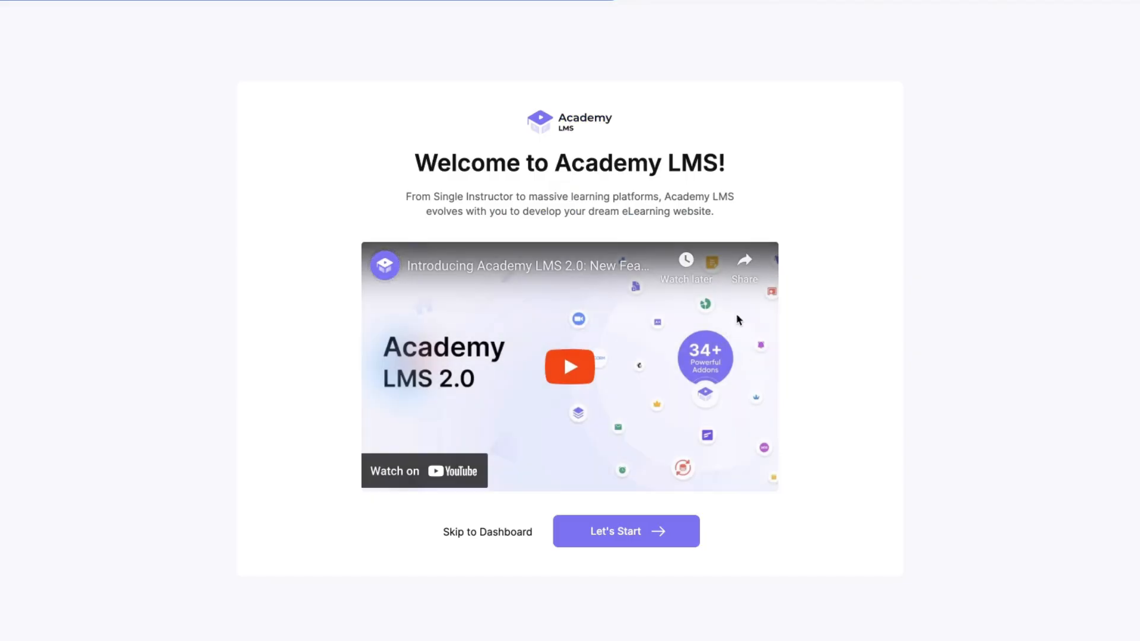
Start the Academy LMS setup wizard and choose the Individual category.
click(630, 534)
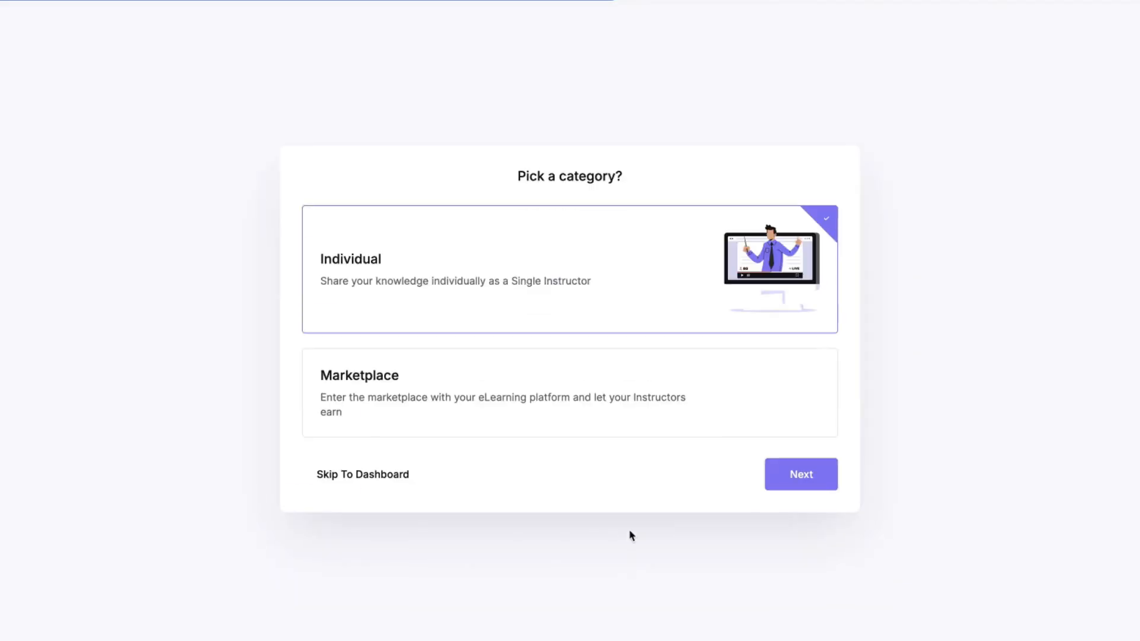
drag(475, 259, 470, 258)
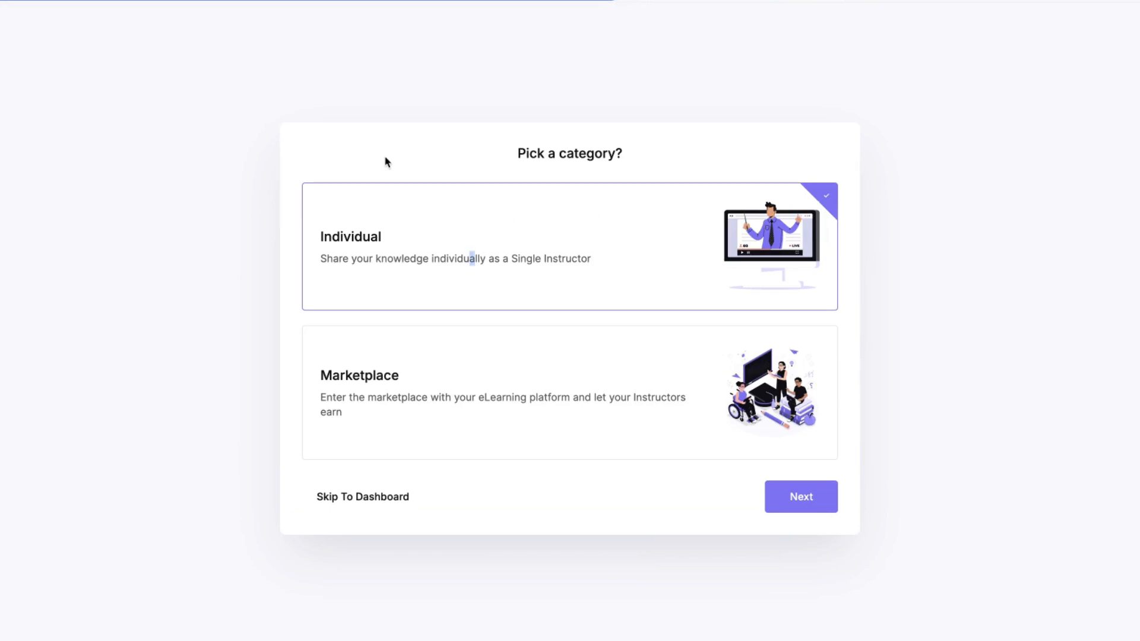
click(439, 390)
click(466, 259)
click(820, 498)
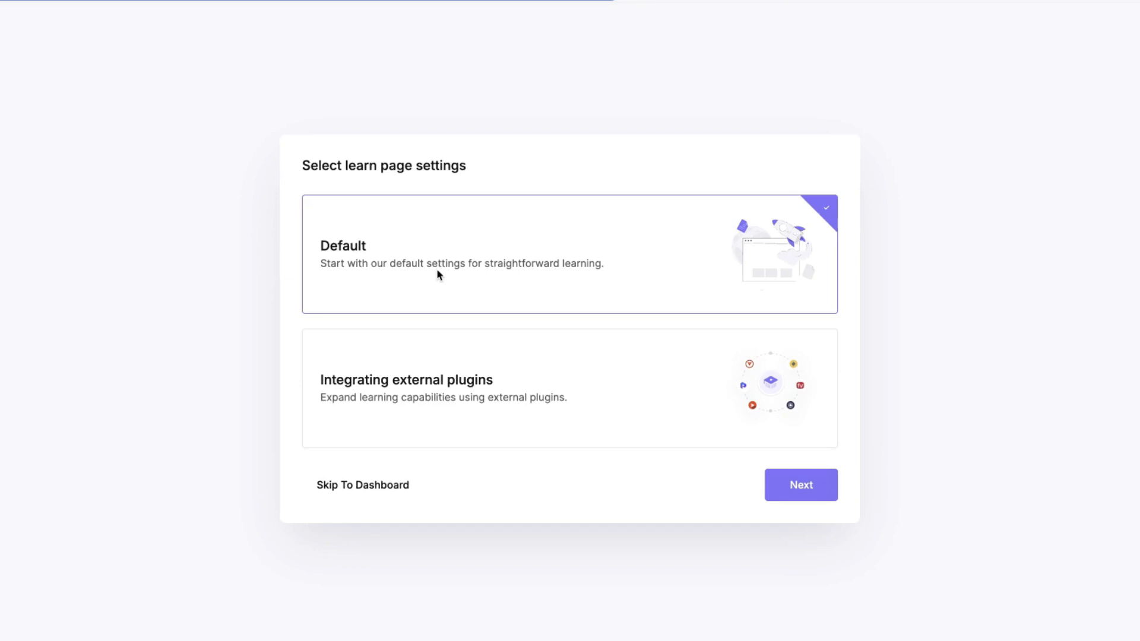
Choose Integrating external plugins for learn page settings and turn off Load Academy LMS Font.
click(481, 378)
click(809, 489)
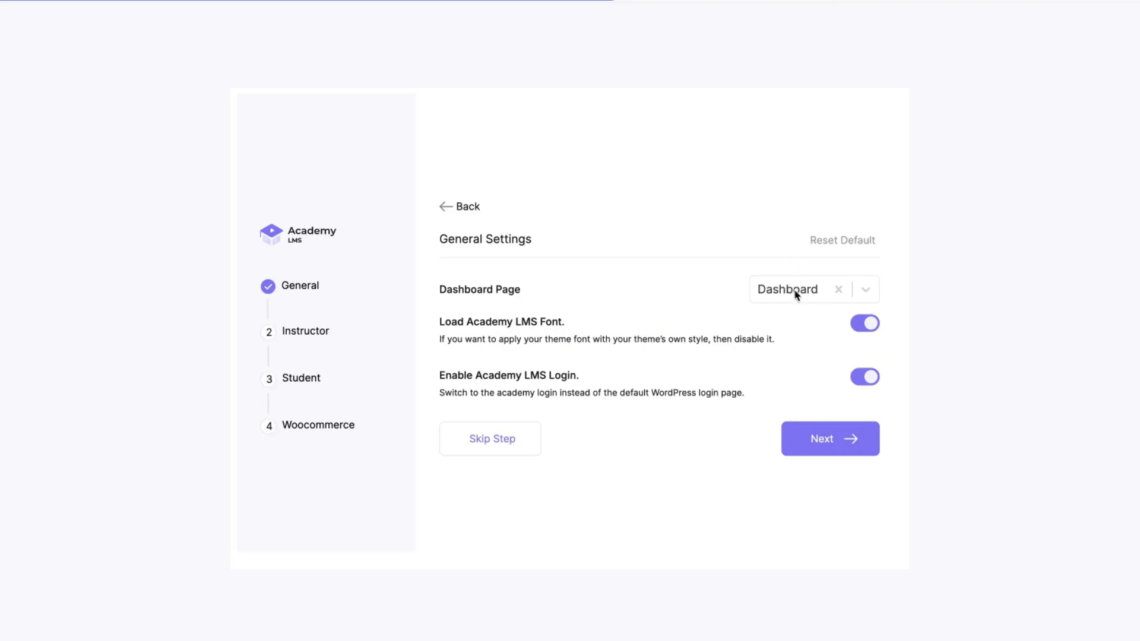
click(863, 325)
click(830, 444)
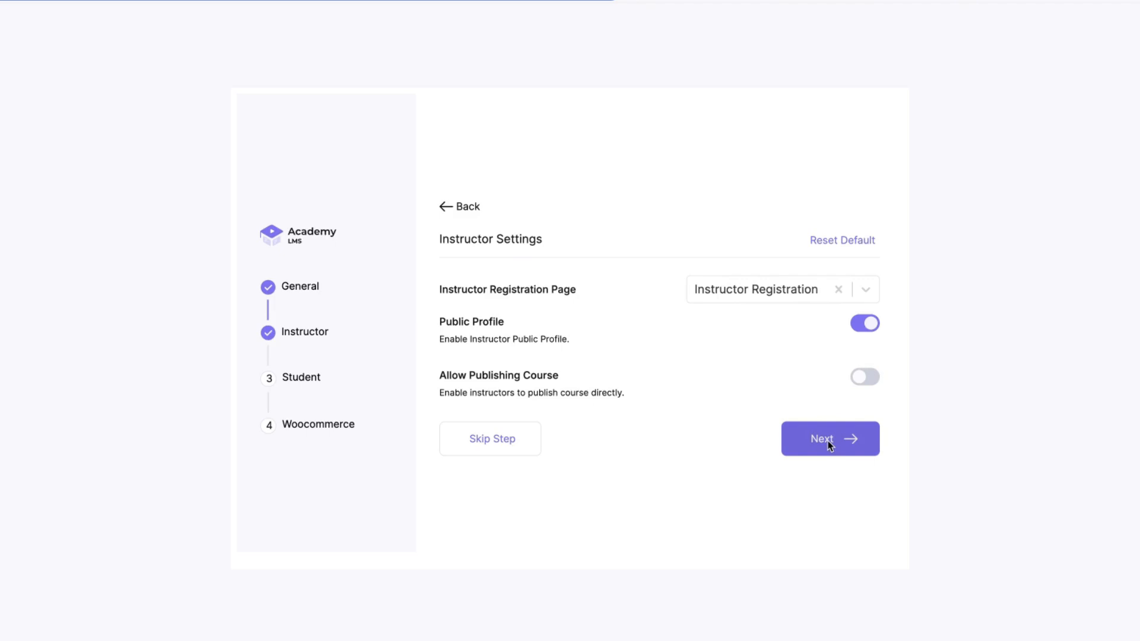
Enable Allow Publishing Course in instructor settings and continue through the student settings.
click(866, 378)
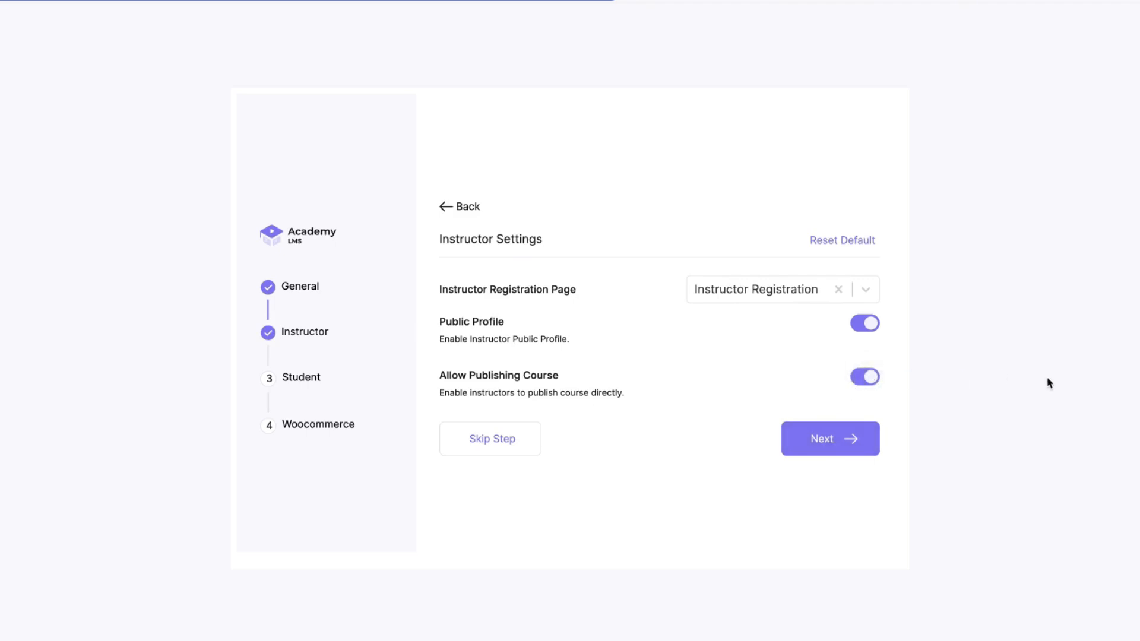
click(832, 440)
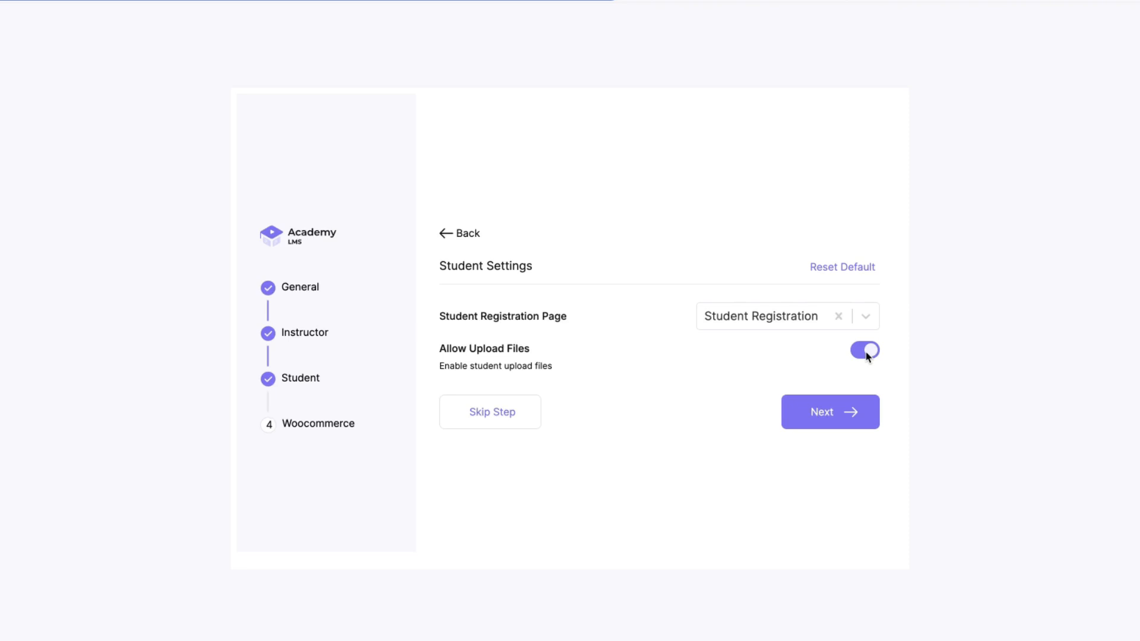
click(805, 411)
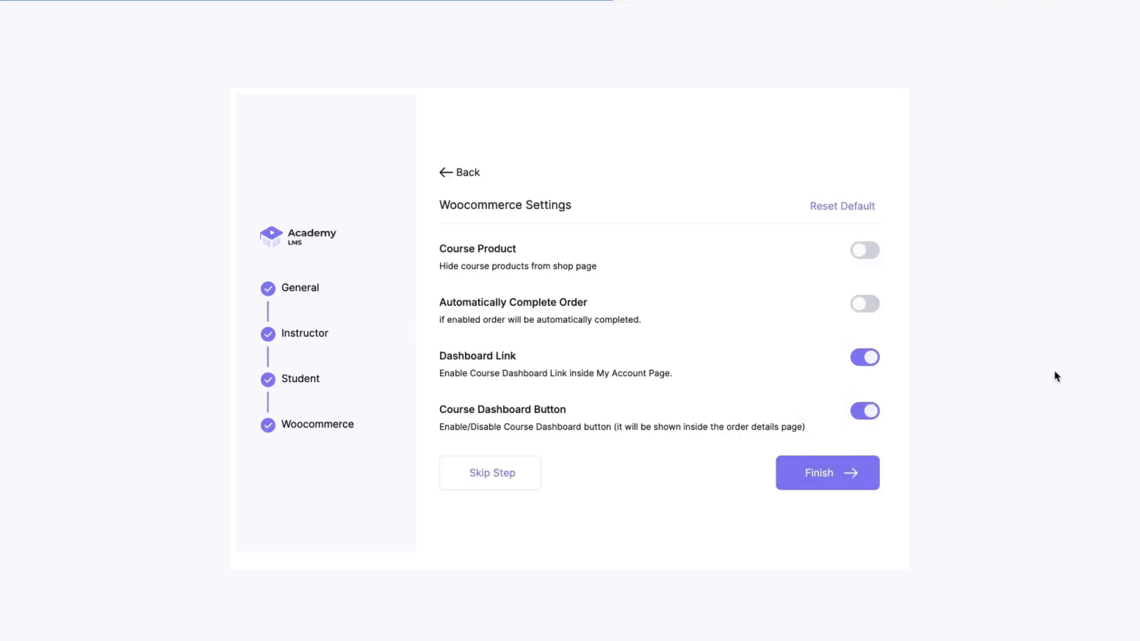
Enable hiding course products from the shop page, finish the wizard, and open the dashboard.
click(865, 250)
click(829, 479)
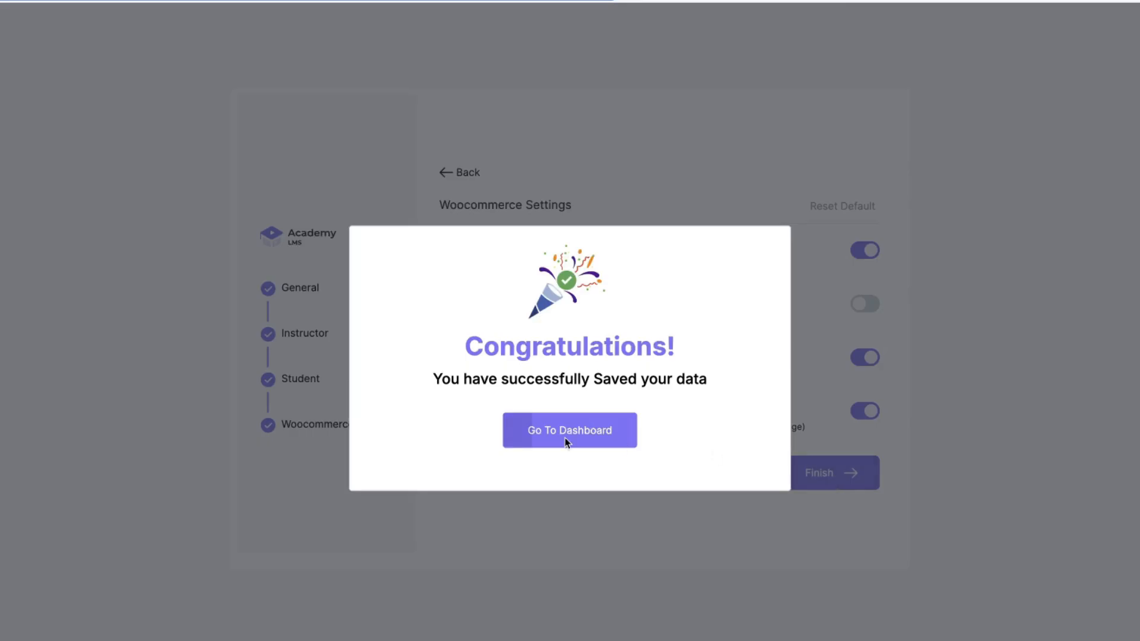
click(554, 429)
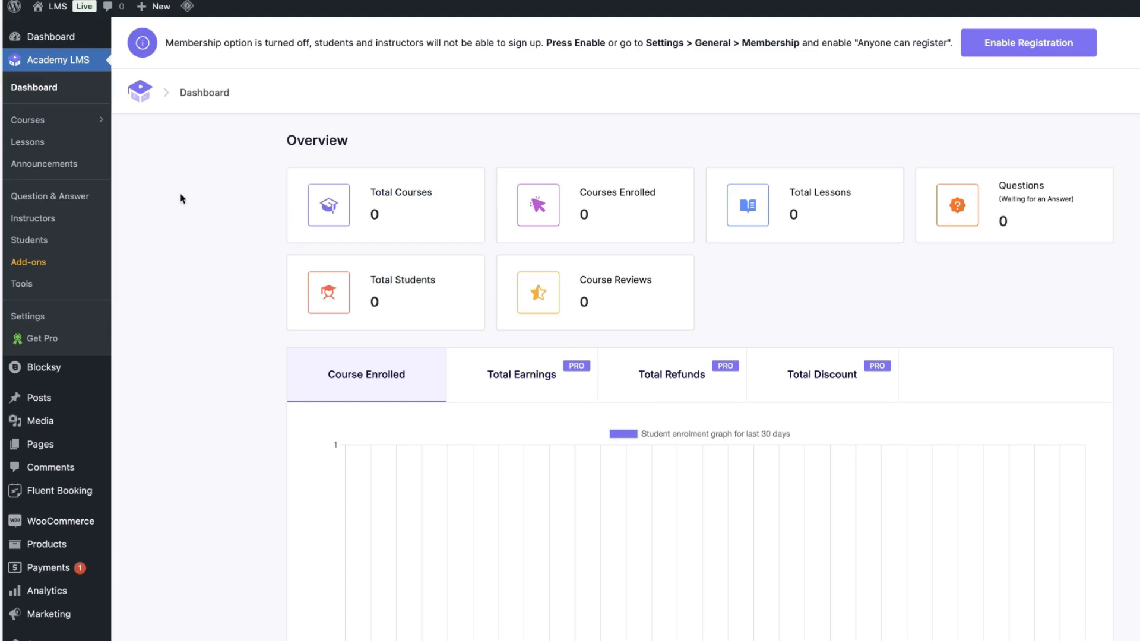
Enable membership registration so students and instructors can sign up.
click(45, 121)
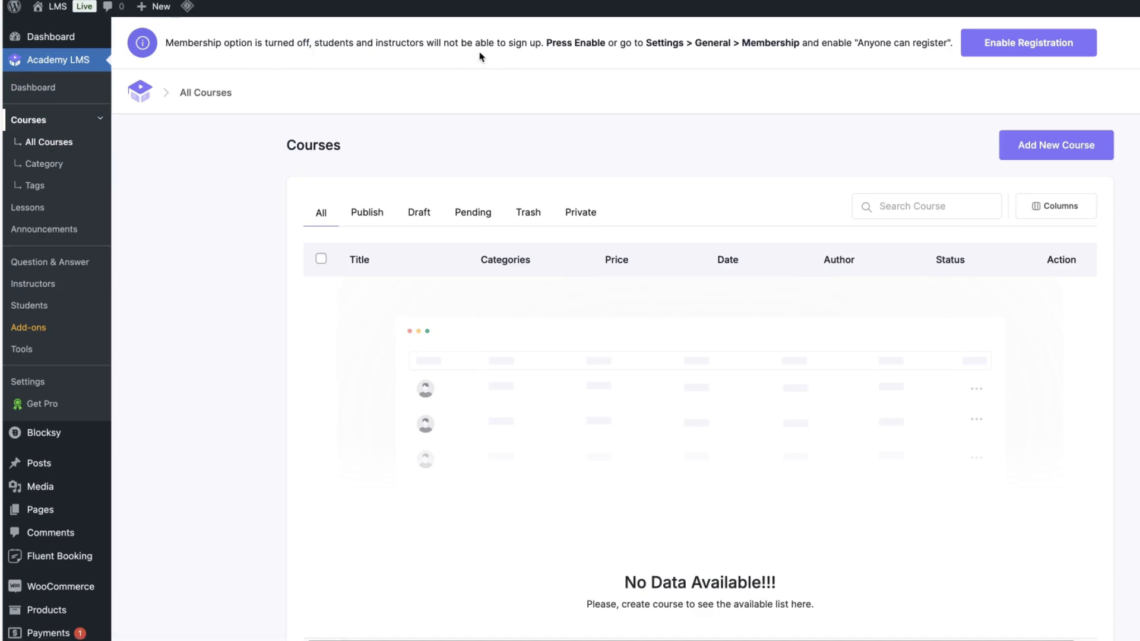
click(1031, 52)
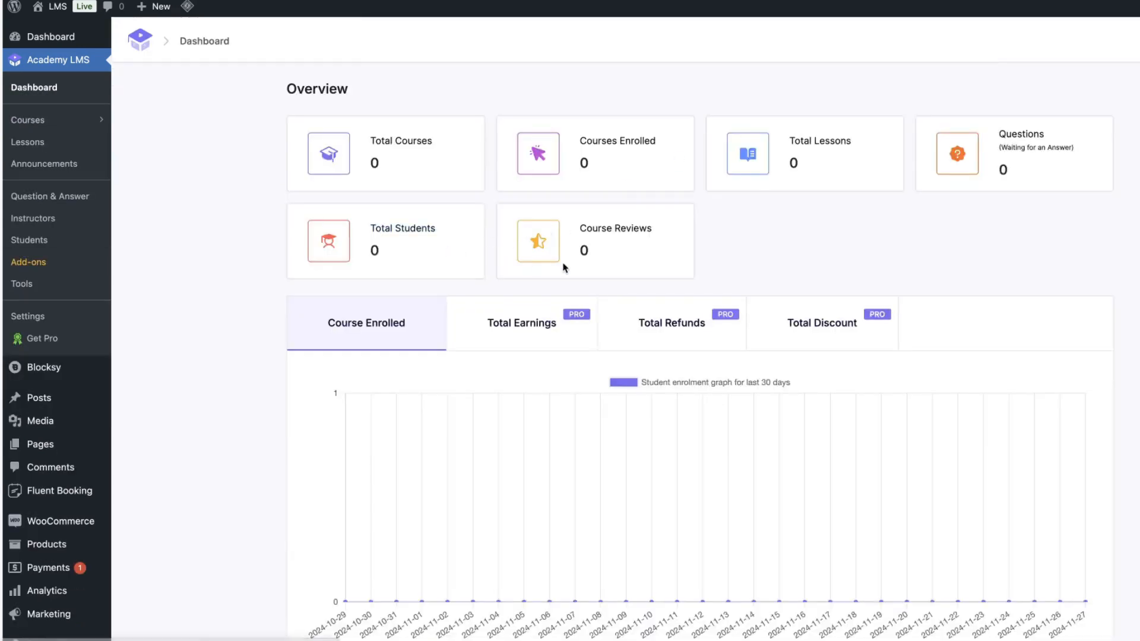
Add a new course titled "Creating a LMS site with Academy LMS".
click(43, 121)
click(1042, 102)
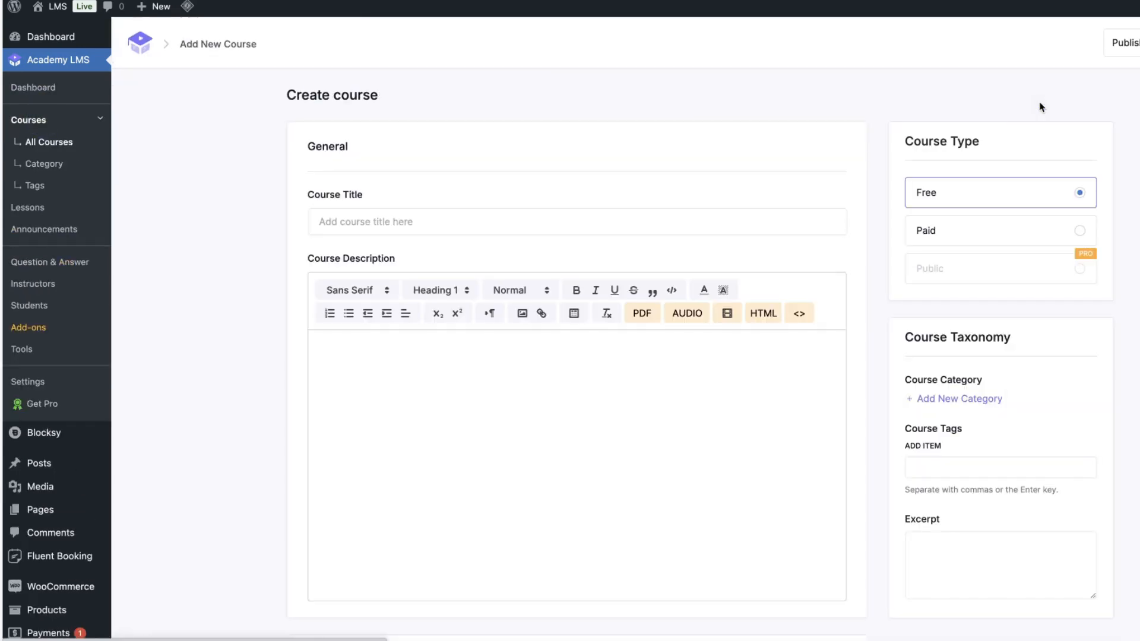
click(364, 219)
text(Creating a LMS site with Academy LMS)
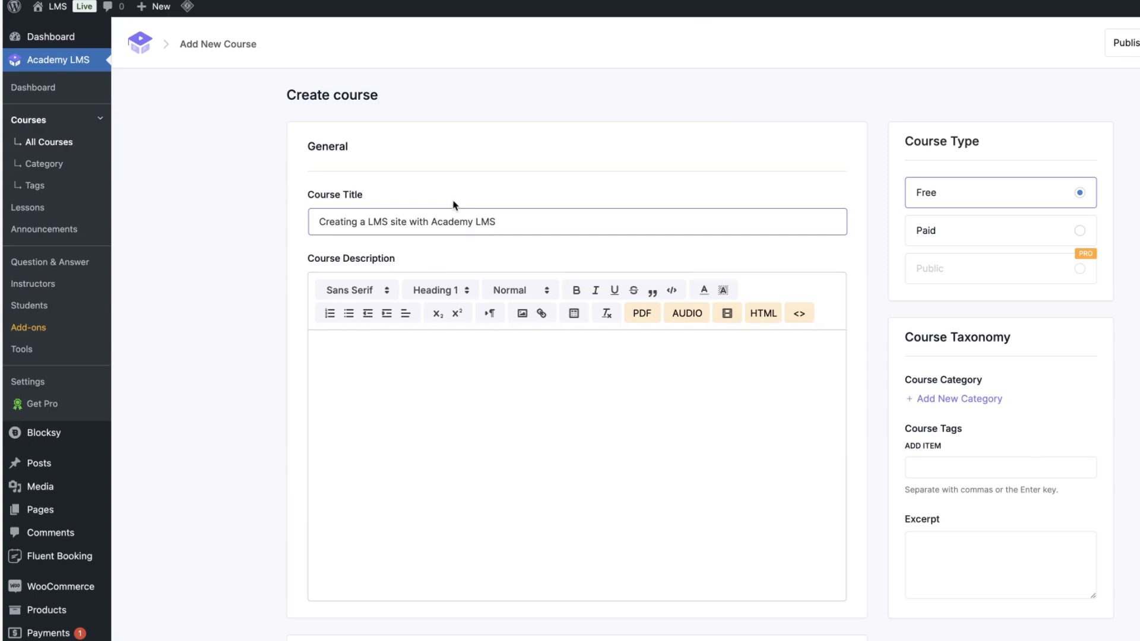
Paste the course description into the description editor.
click(651, 118)
click(456, 355)
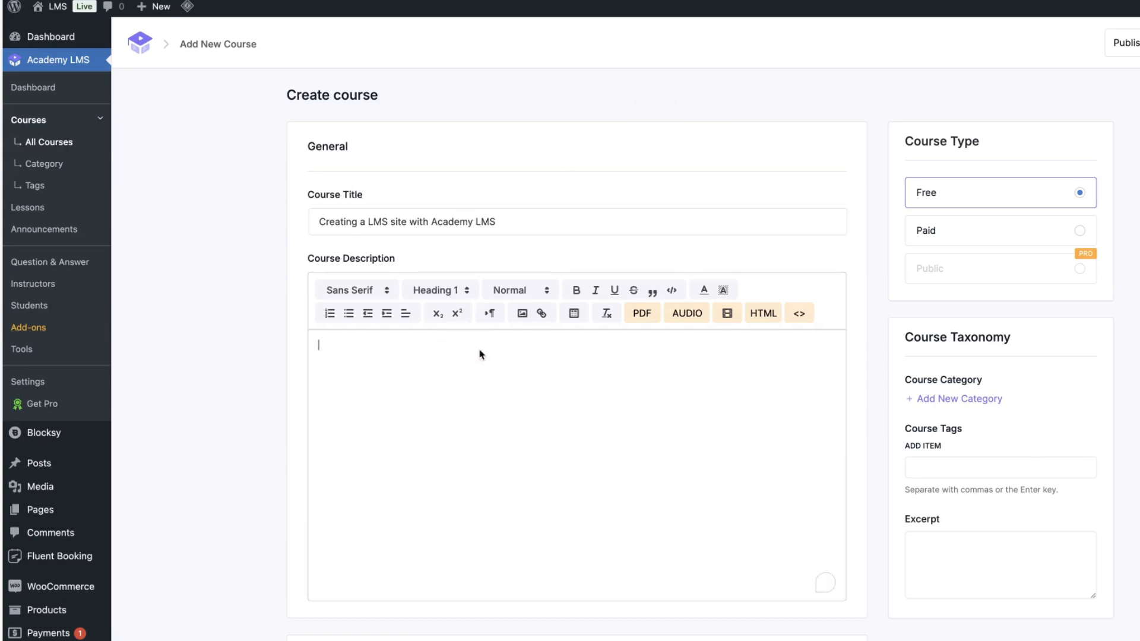
text(Lorem ipsum dolor sit amet consectetur adipiscing elit per mattis, dui scelerisque etiam habitasse nulla feugiat rhoncus suscipit ligula, conubia facilisi neque libero gravida vulputate vestibulum commodo. Potenti penatibus ullamcorper aliquam mollis ultricies auctor ridiculus pretium dapibus tellus sagittis, quisque placerat condimentum taciti ante netus dis inceptos pulvinar vestibulum. Fringilla hac proin massa vel est urna gravida faucibus primis, interdum sed a erat malesuada ut lacinia porttitor magna, sociosqu aliquam venenatis ultricies libero consequat nam nullam.)
Upload a feature image for the course.
scroll(681, 356, down, 6)
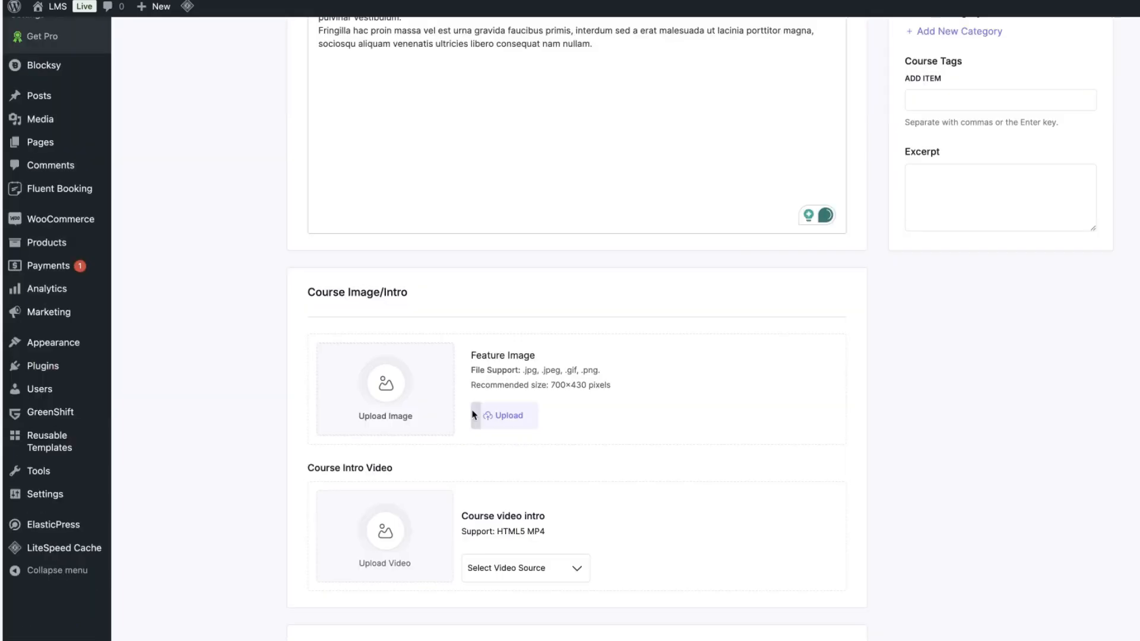
click(504, 414)
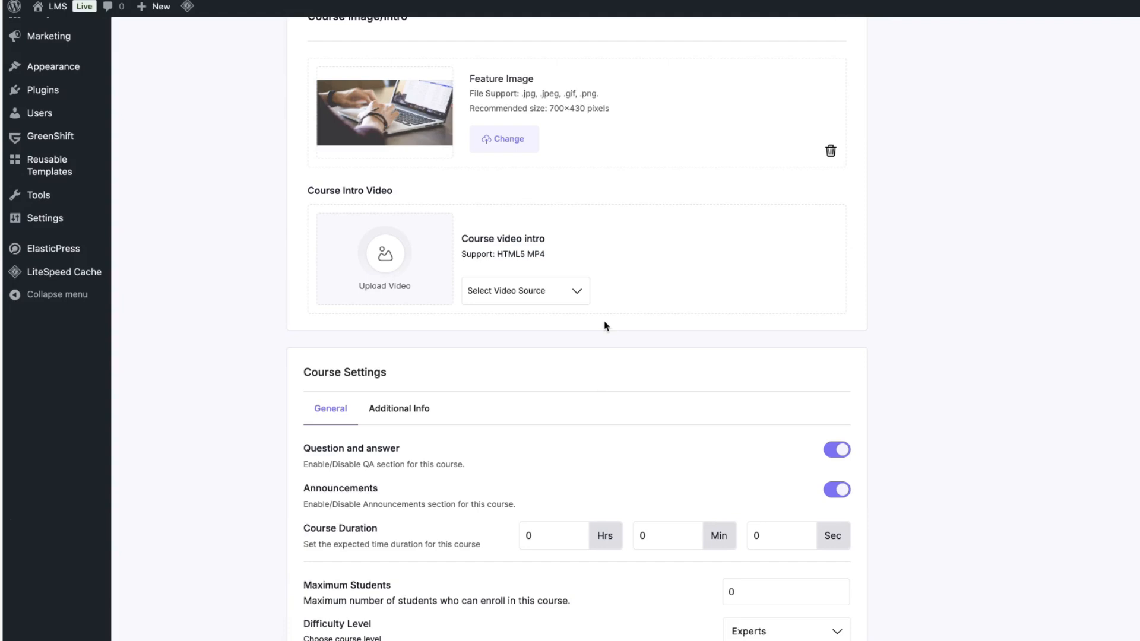
click(553, 291)
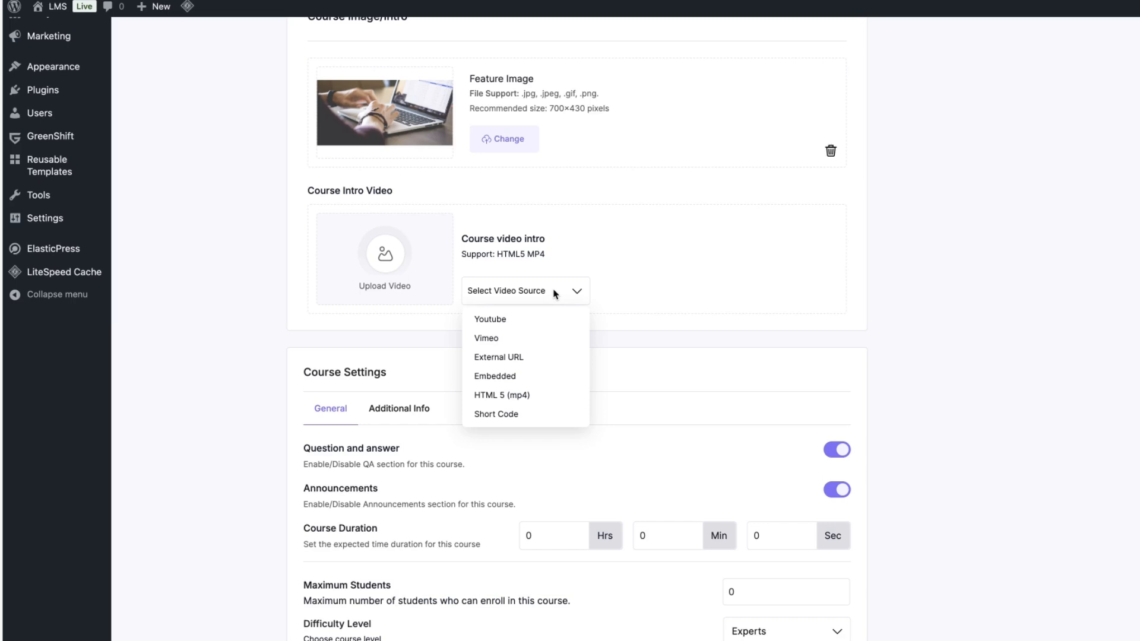
click(490, 319)
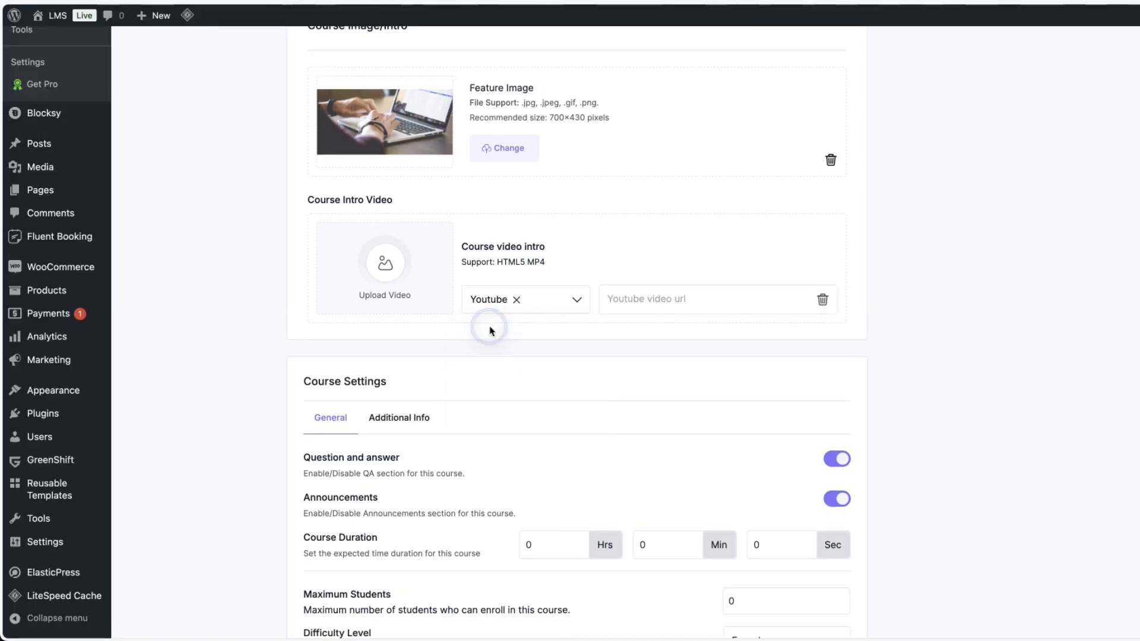
click(653, 289)
text(https://youtu.be/jZqs73RtHp4)
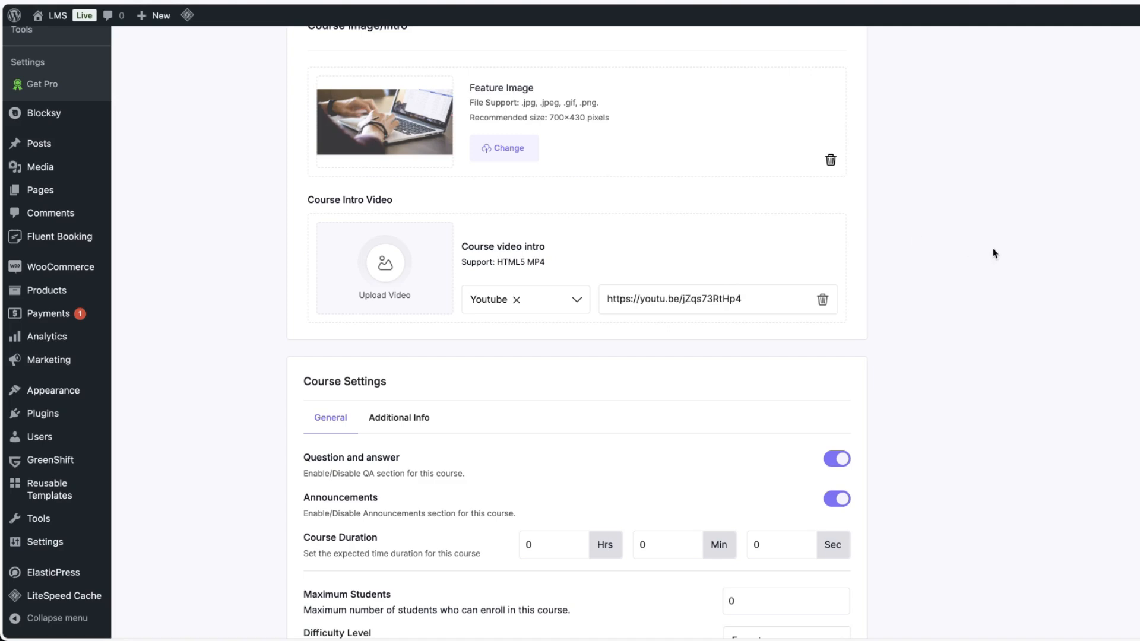
Set the course duration to 5 hours, 10 minutes and 20 seconds.
scroll(1007, 259, down, 3)
scroll(1008, 260, down, 2)
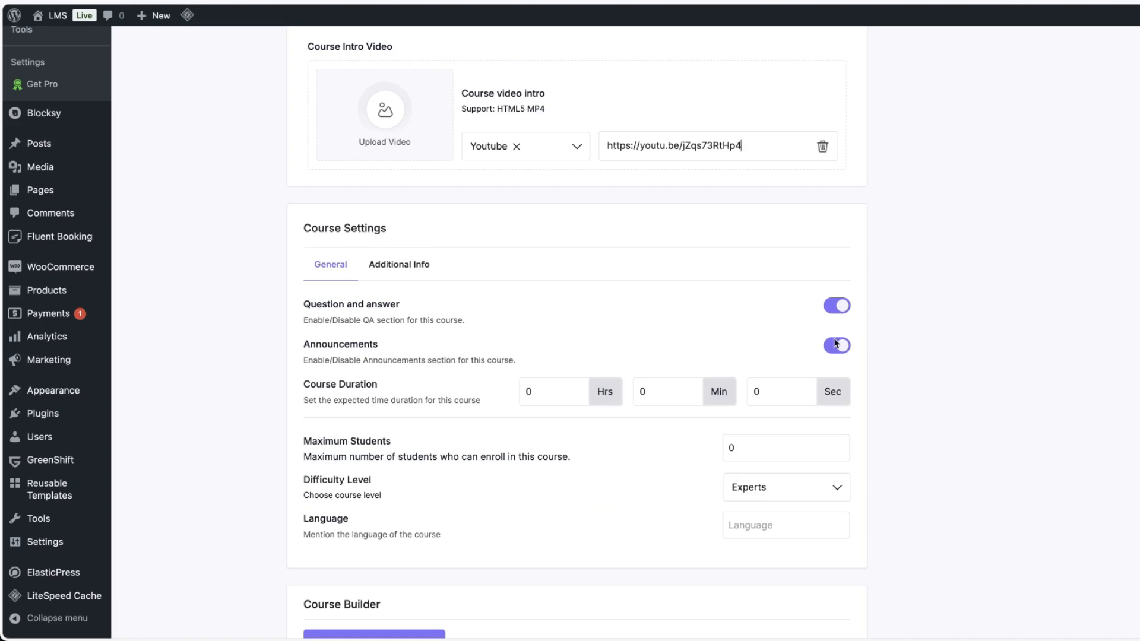
scroll(837, 341, down, 1)
click(570, 383)
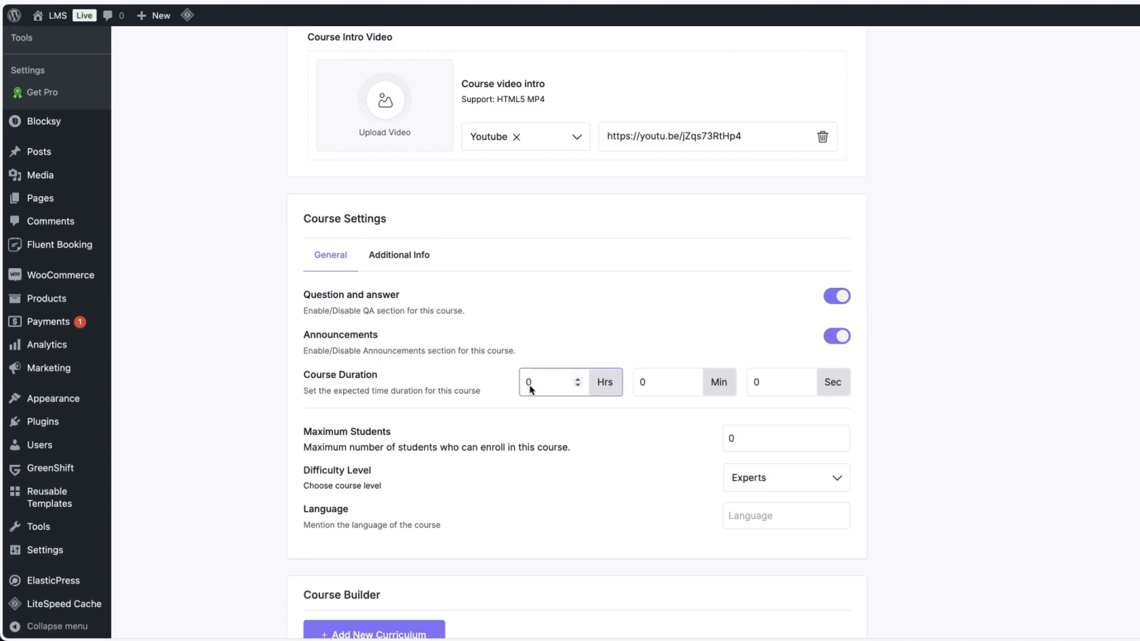
text(5)
click(642, 383)
text(1)
click(753, 383)
text(2)
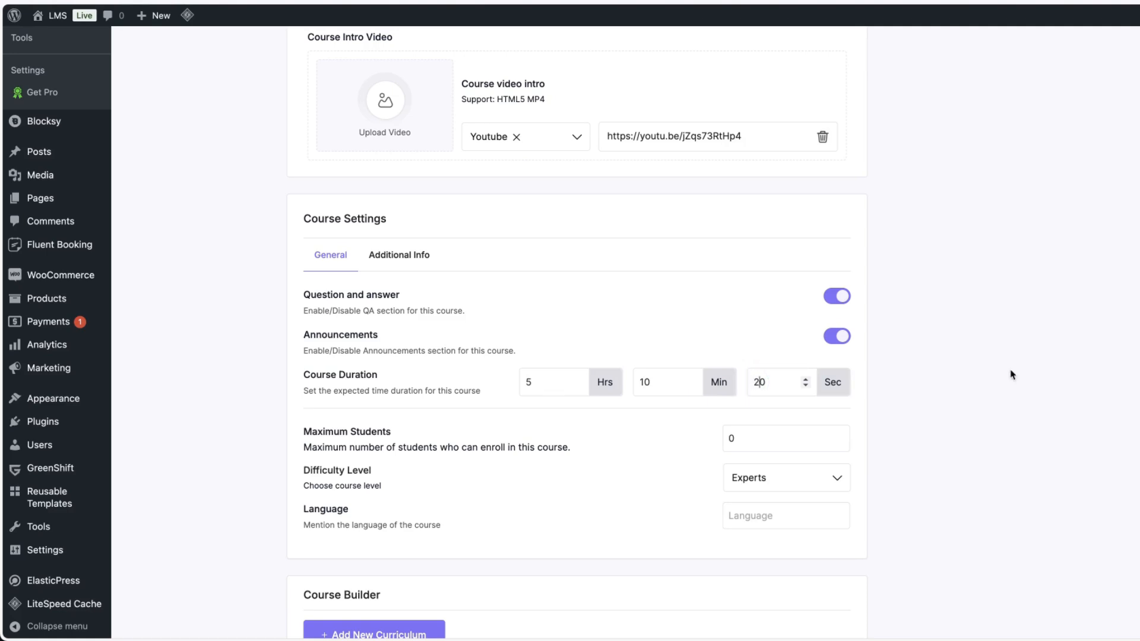
Set the course difficulty level to Beginner and the language to English.
scroll(1022, 383, down, 3)
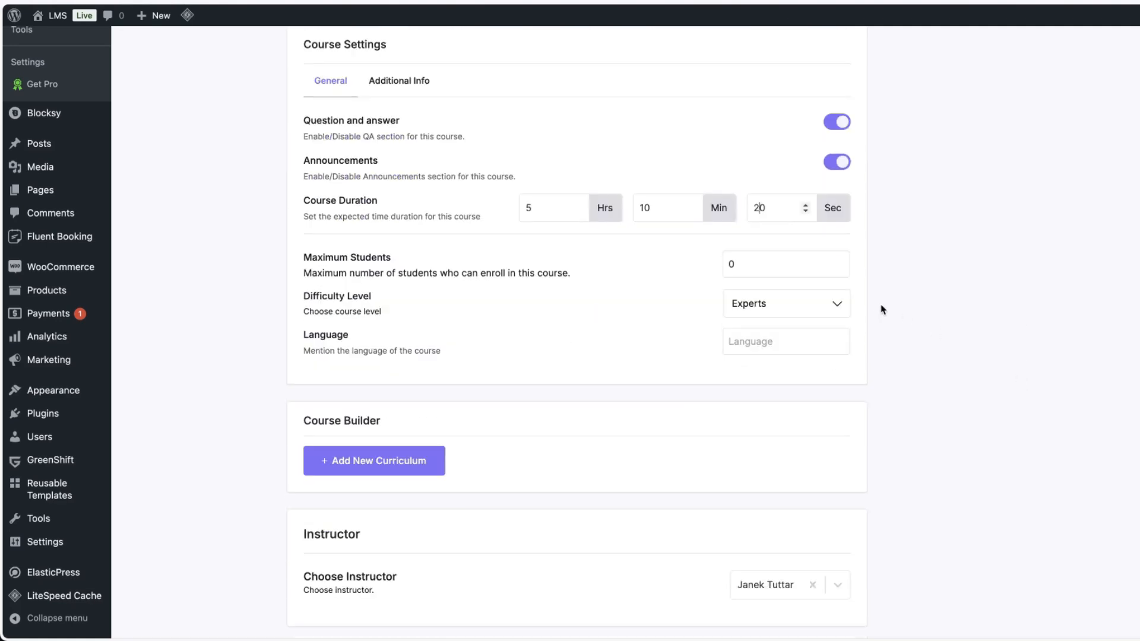
click(744, 264)
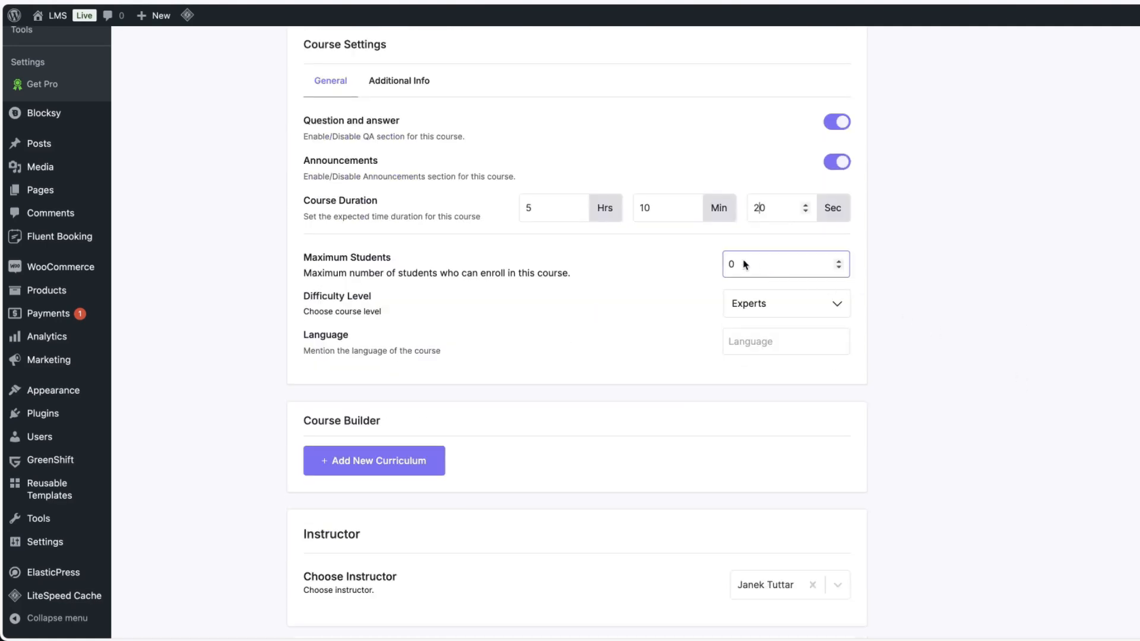
click(762, 310)
click(747, 330)
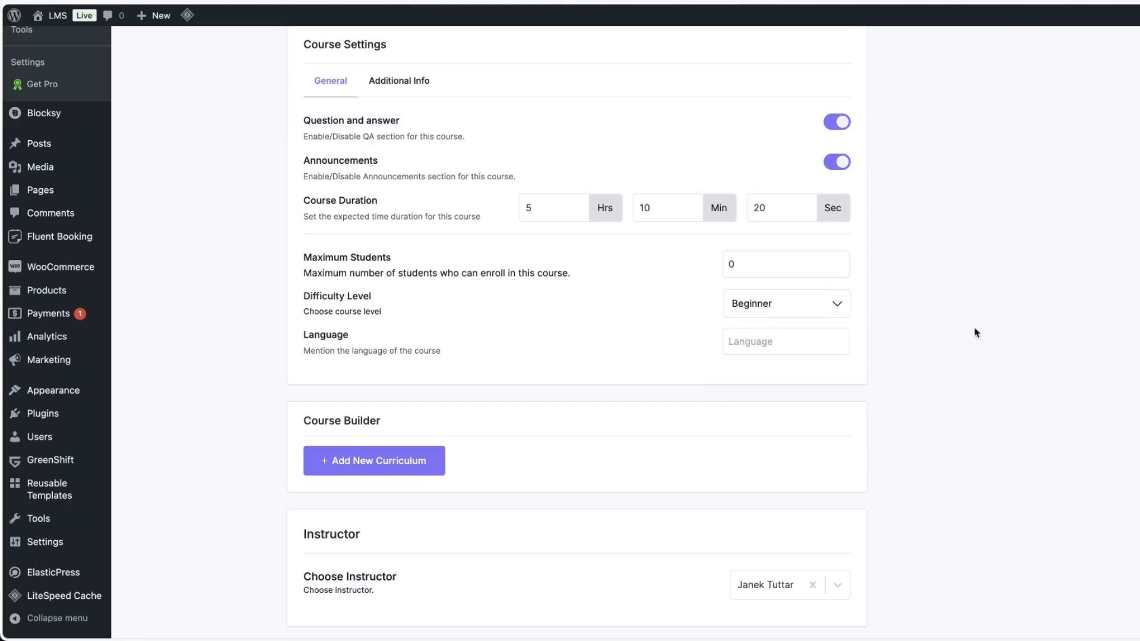
click(787, 349)
text(English)
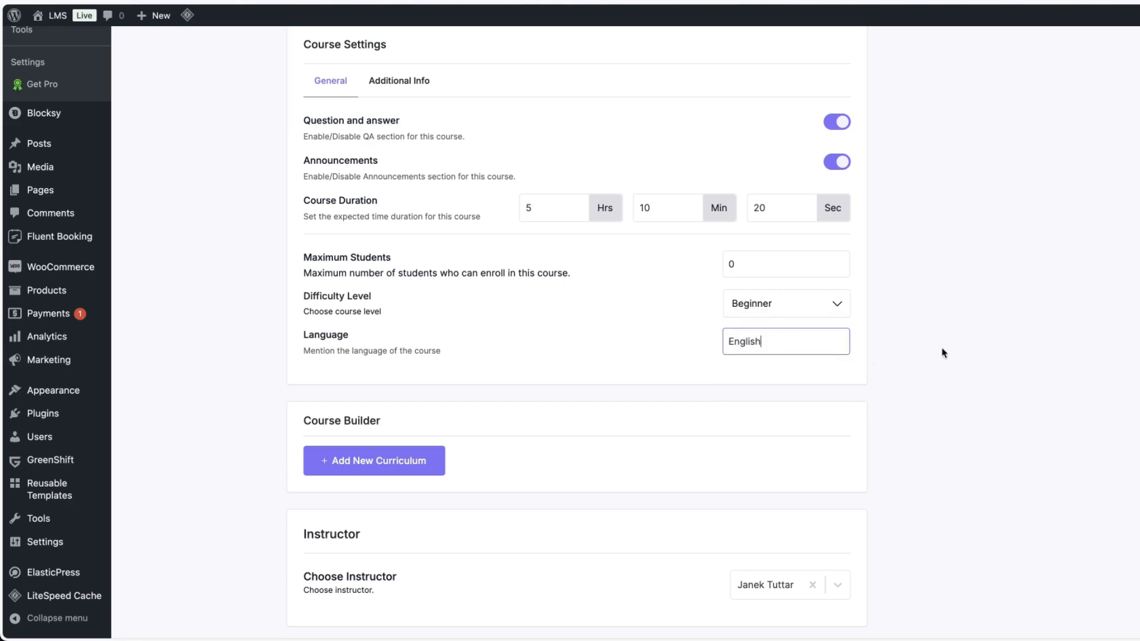
Open the course's additional info settings and paste three benefits and three targeted audience lines.
scroll(967, 346, down, 2)
scroll(428, 404, up, 6)
click(400, 380)
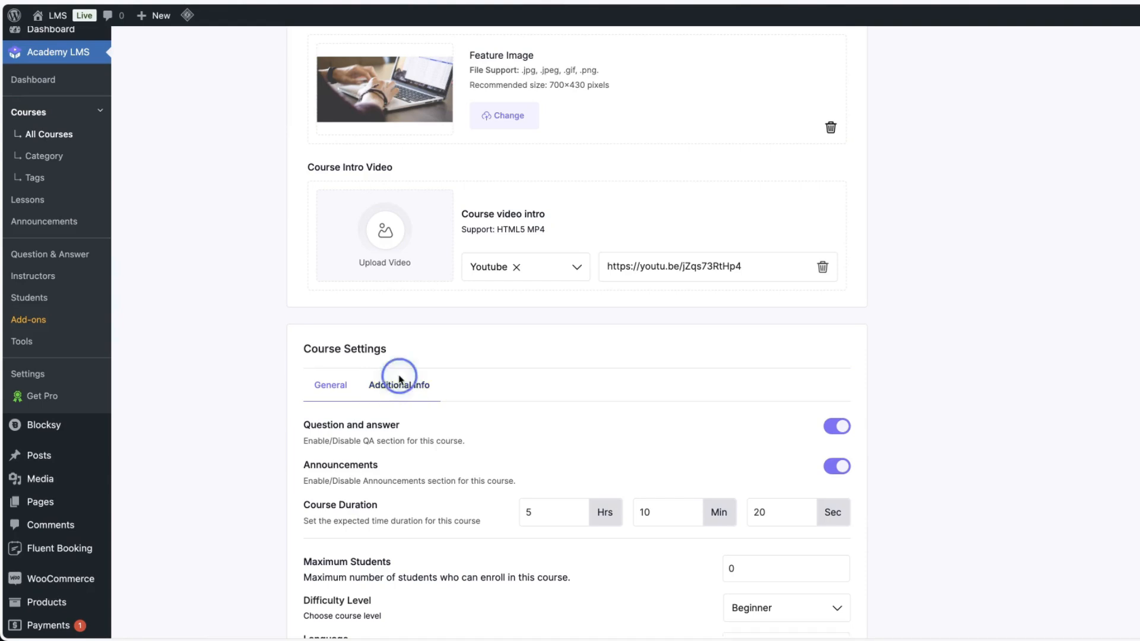
scroll(647, 359, down, 2)
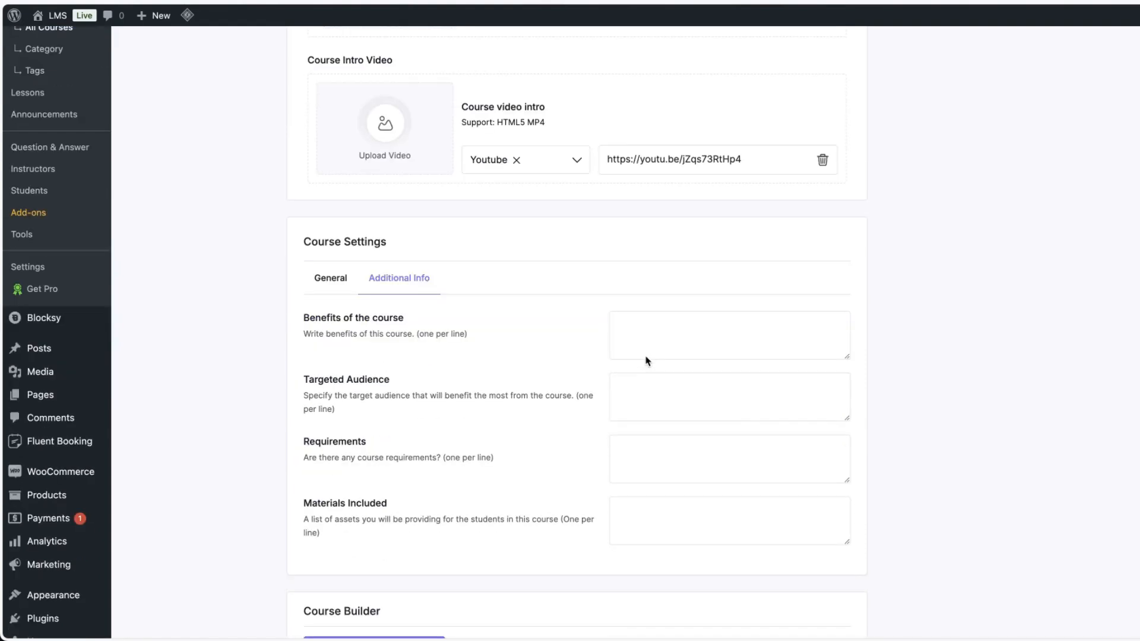
click(673, 327)
text(Benefit 1  Benefit 2  Benefit 3)
click(682, 382)
text(Target audience 1  Target audience 2  Target audience 3)
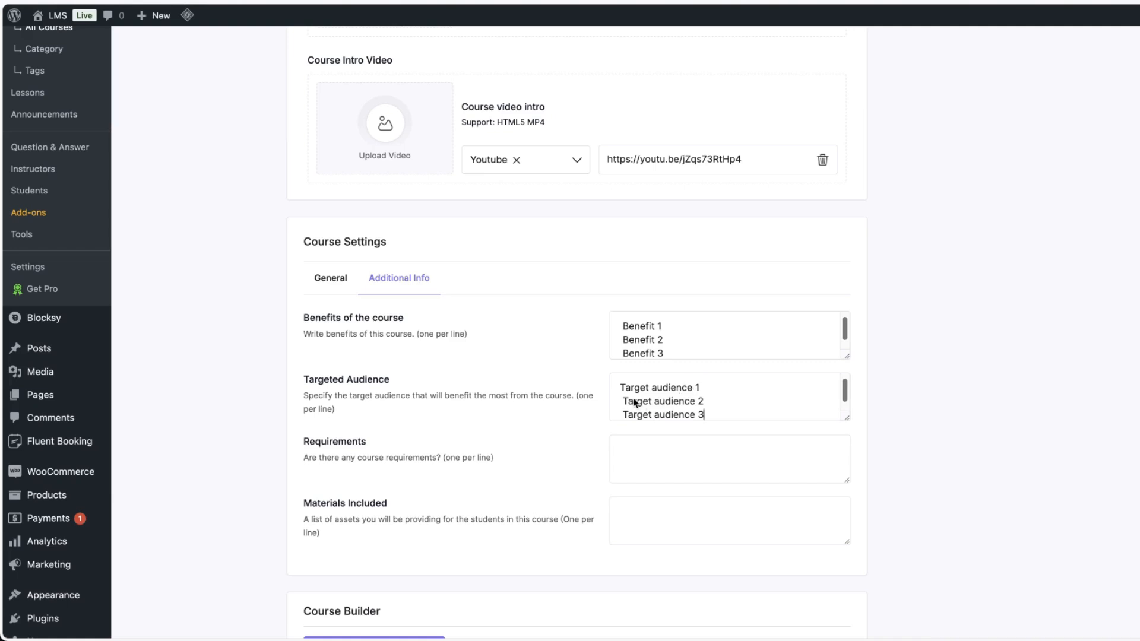
Paste three requirements and three materials included into the additional info fields.
click(625, 480)
text(Requirement 1 Requirement 2 Requirement 3)
click(668, 511)
text(Material 1 Material 2 Material 3)
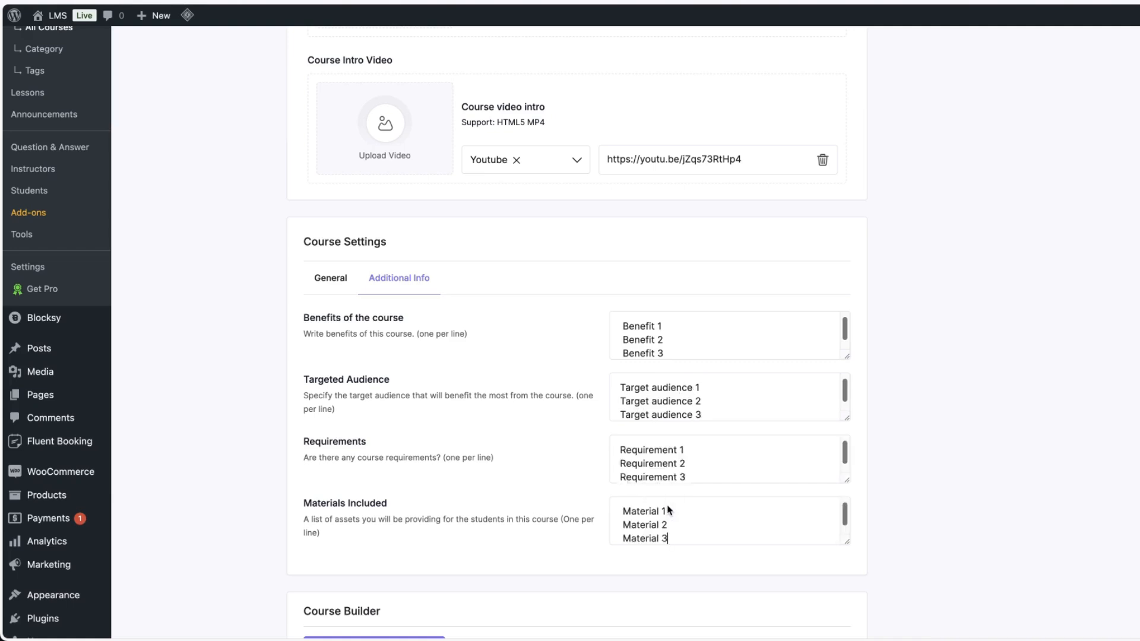
Add a curriculum titled "Getting Started with WordPress" with a pasted summary.
scroll(952, 424, down, 2)
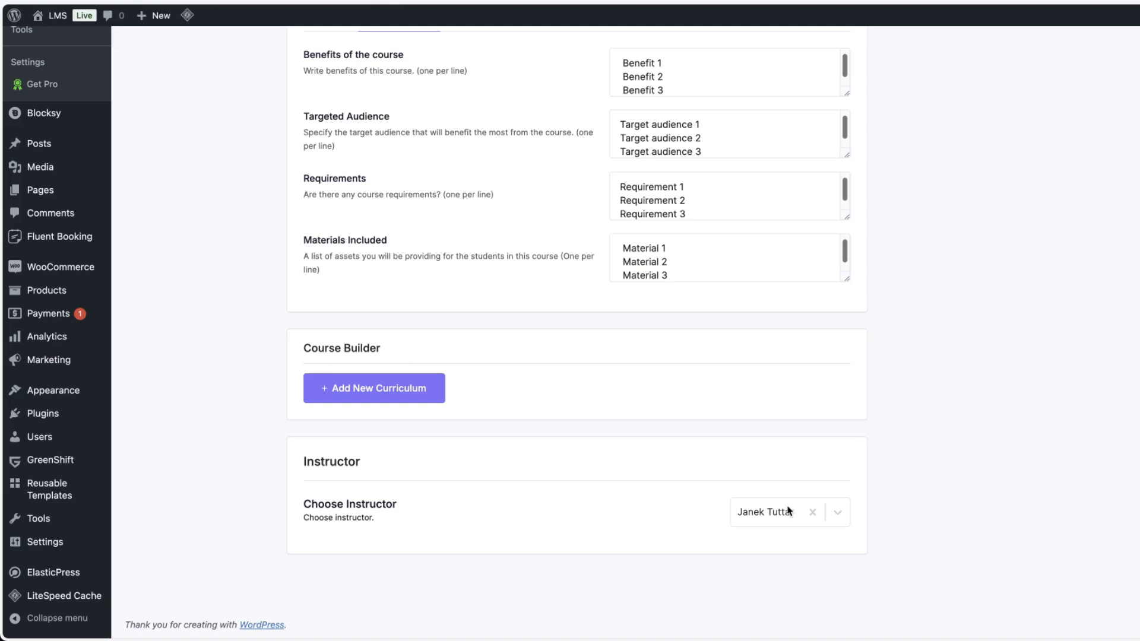
click(342, 398)
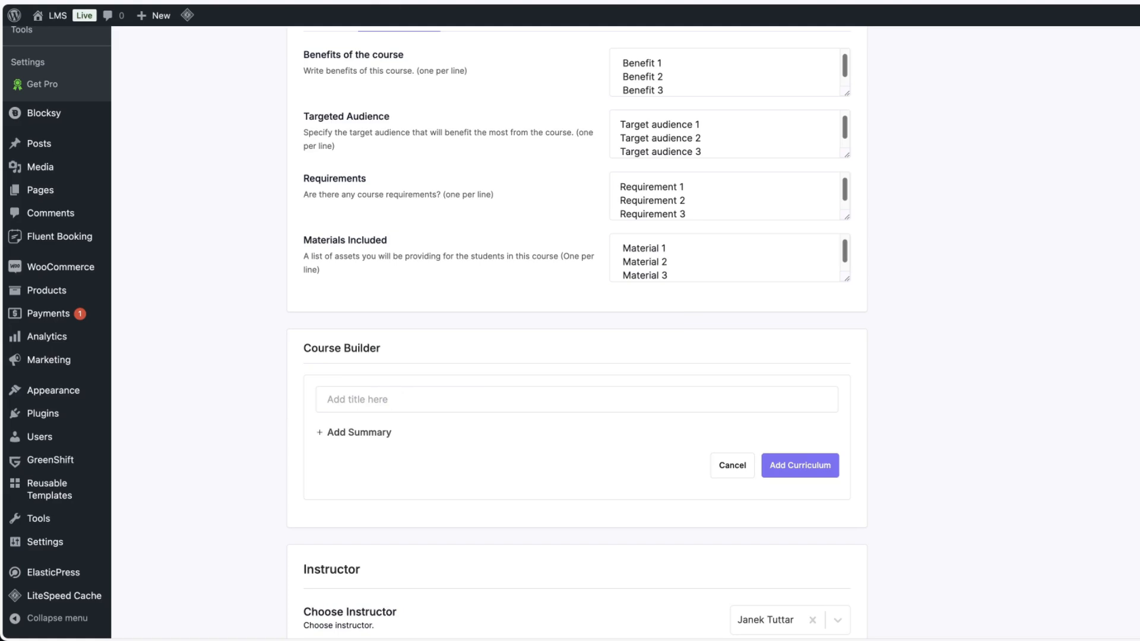
click(395, 392)
text(Getting Started with WordPress)
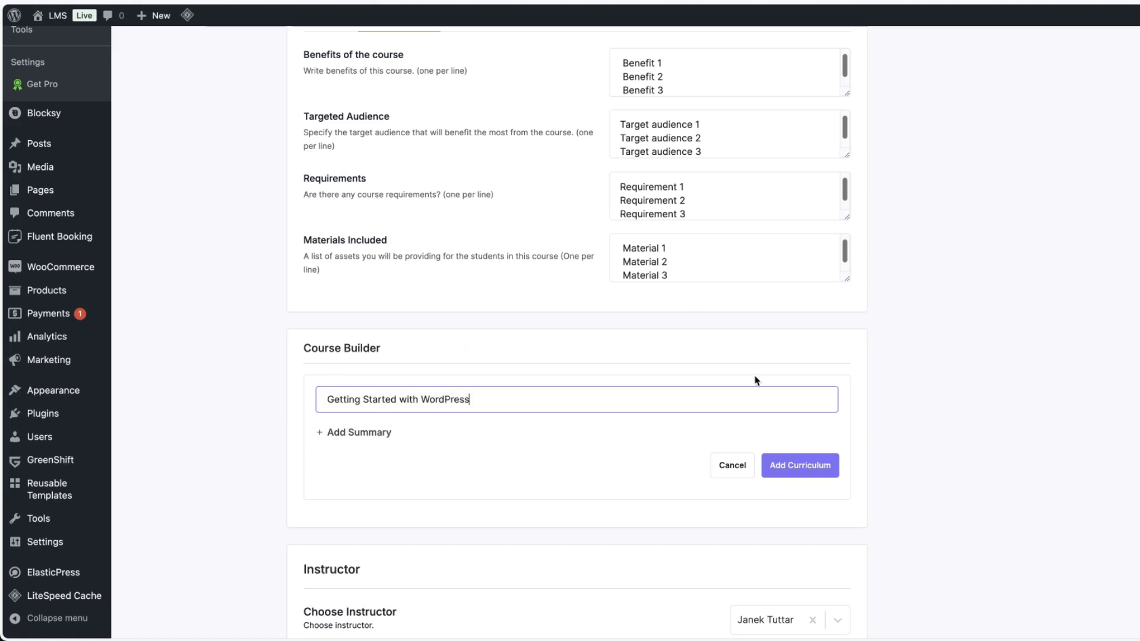
click(387, 432)
text(Tincidunt penatibus est sagittis cursus faucibus justo convallis et, cubilia ac imperdiet phasellus eros quisque per, velit urna lectus quis ullamcorper purus duo.)
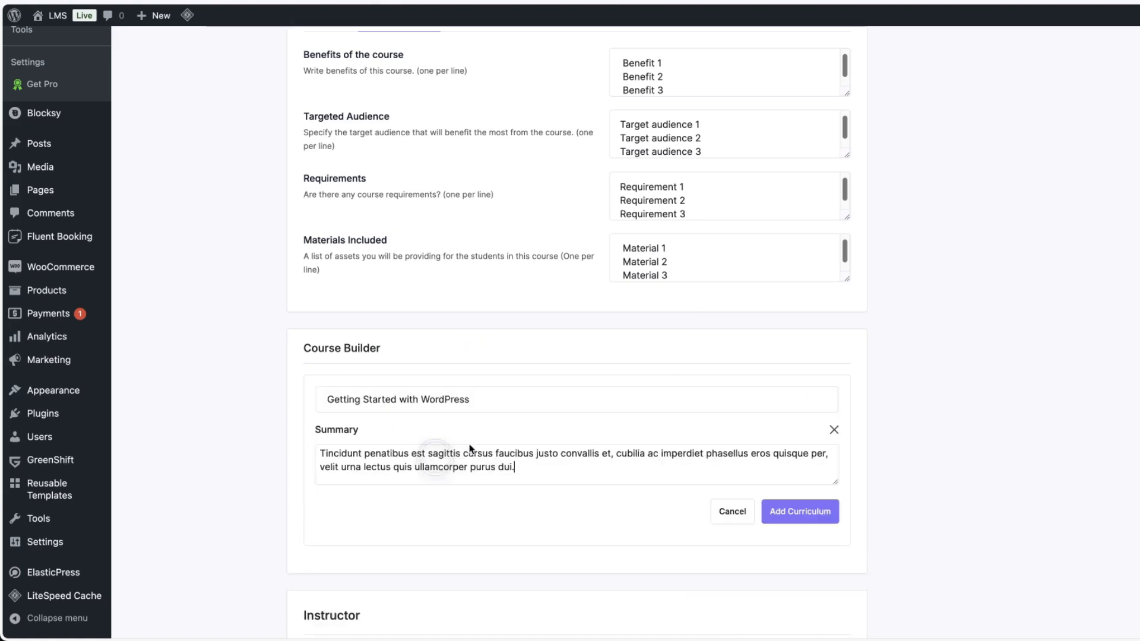
click(803, 513)
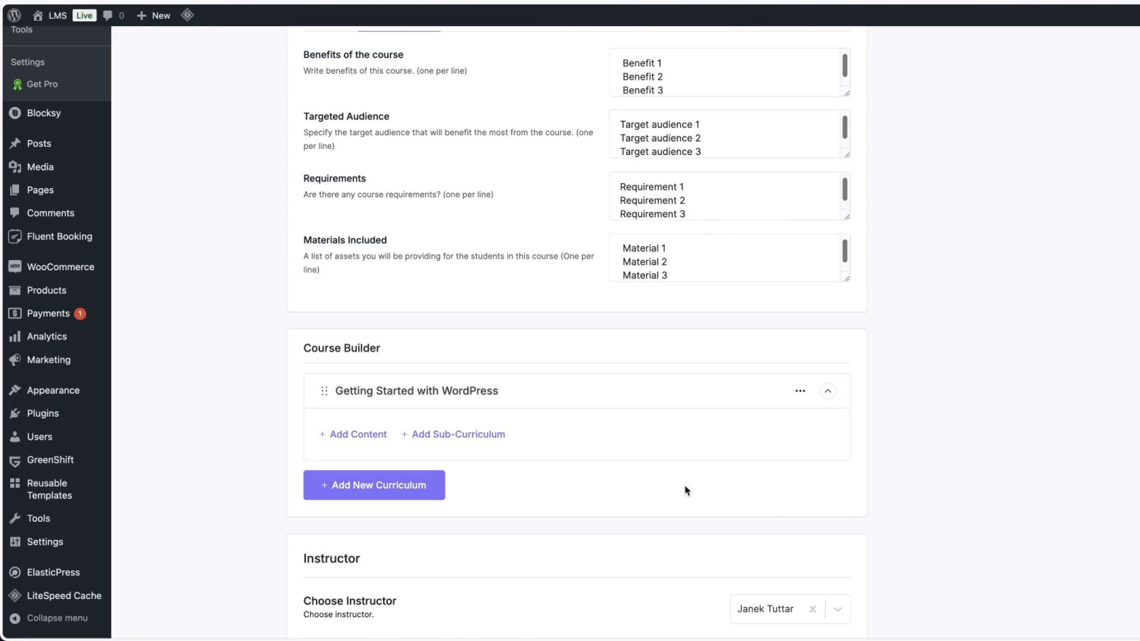
Add a lesson "Installing WordPress: A Step-by-Step Guide" to the curriculum and paste a YouTube video URL as its source.
click(361, 434)
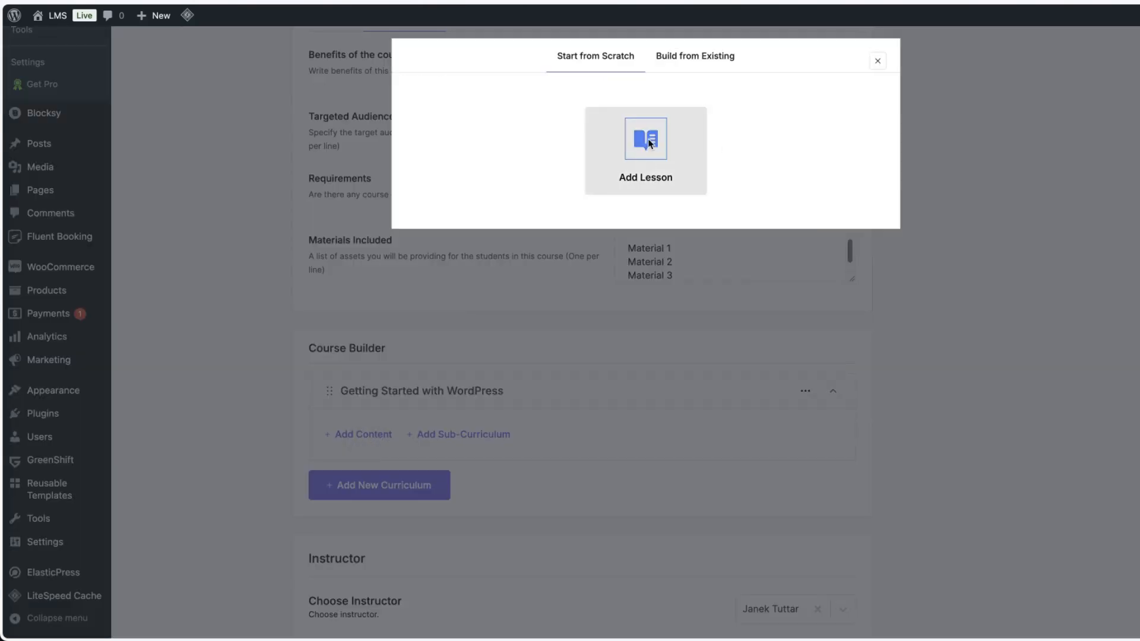
click(643, 159)
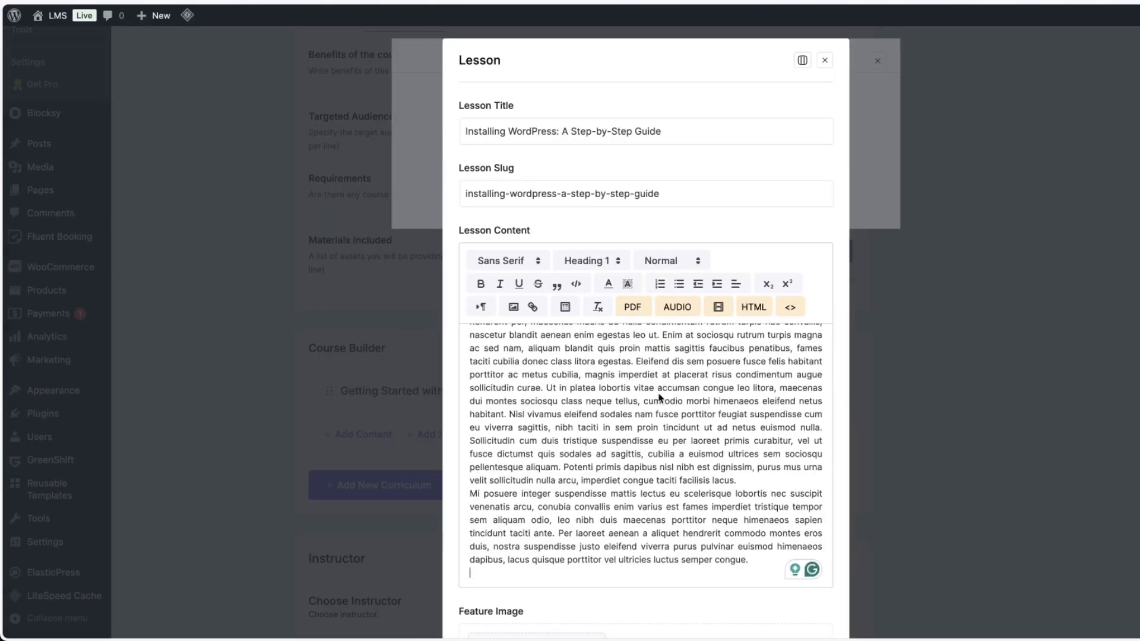
scroll(714, 442, down, 5)
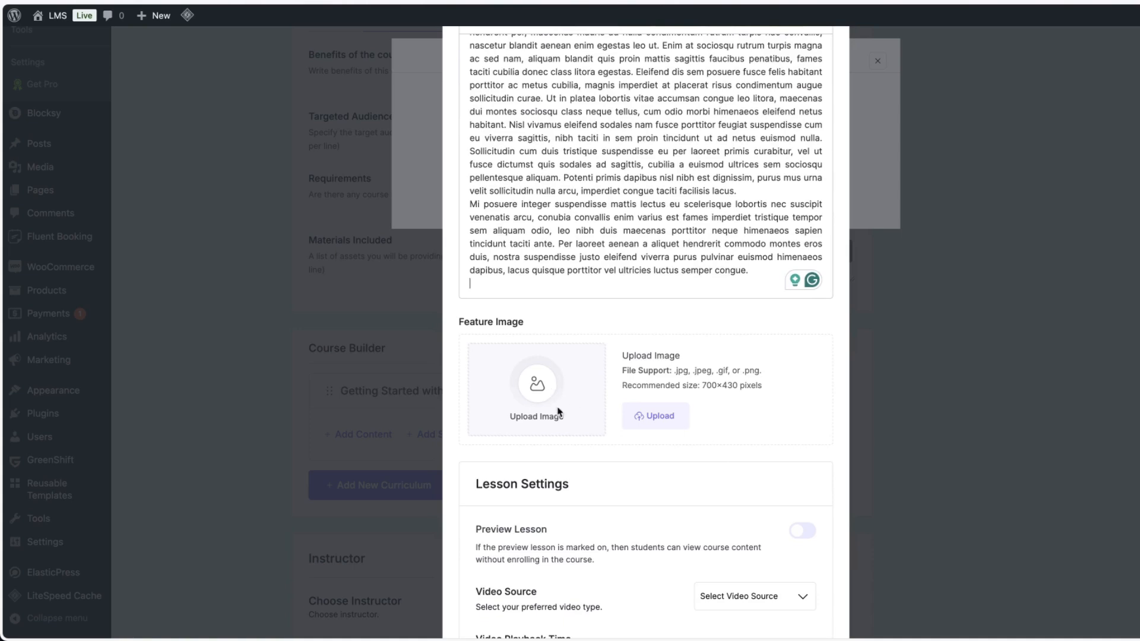
scroll(716, 389, down, 5)
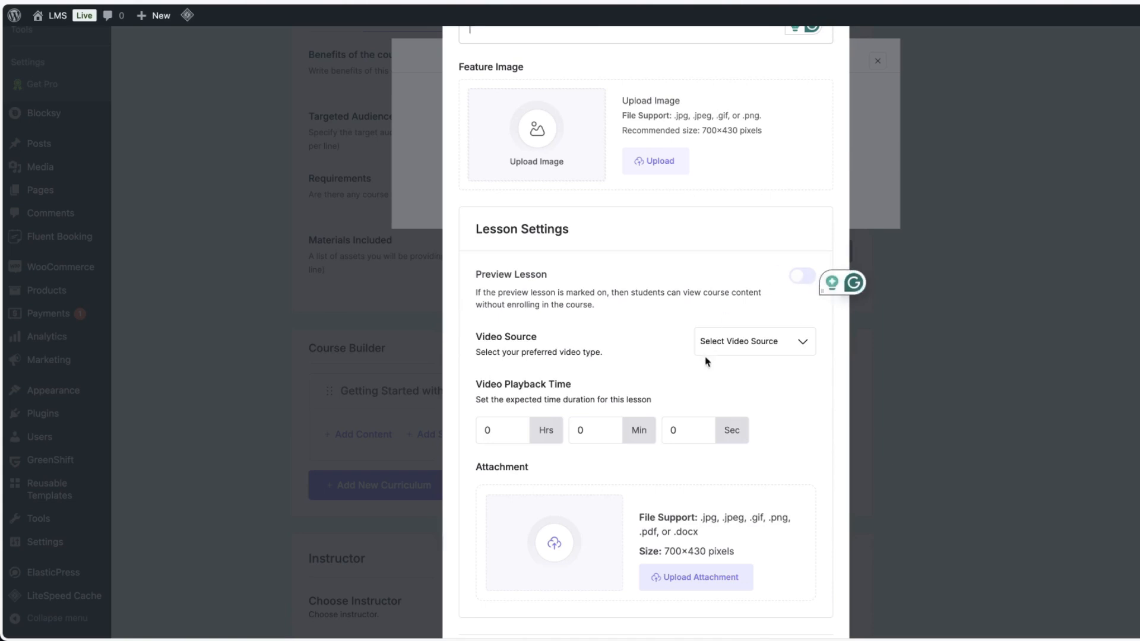
click(763, 342)
click(733, 363)
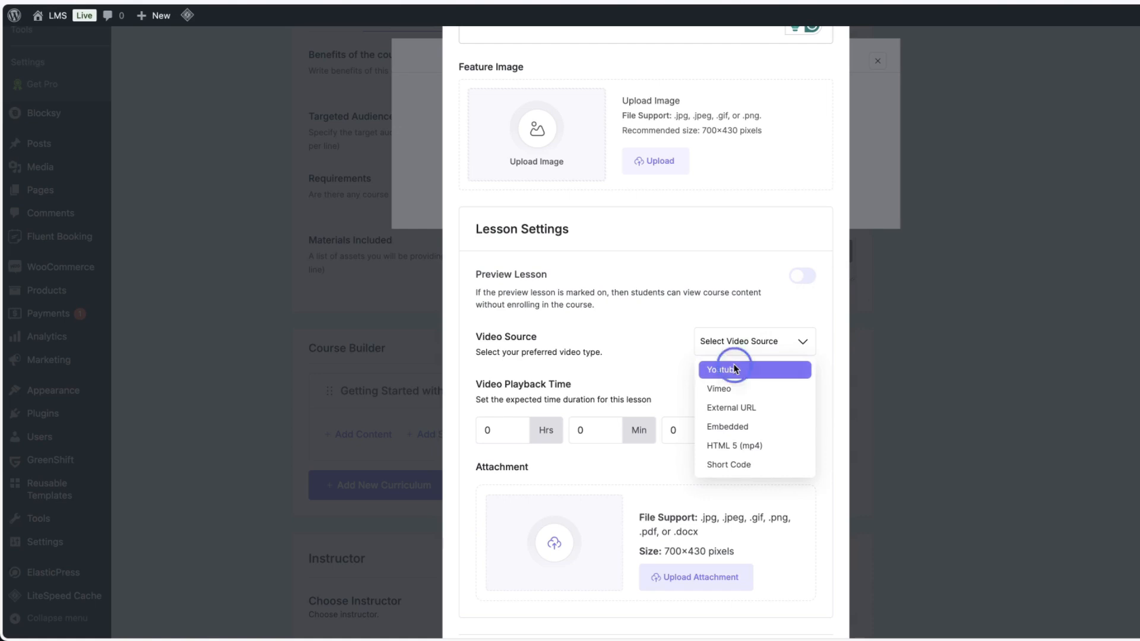
click(735, 371)
text(https://youtu.be/8XWPF6zoSmM)
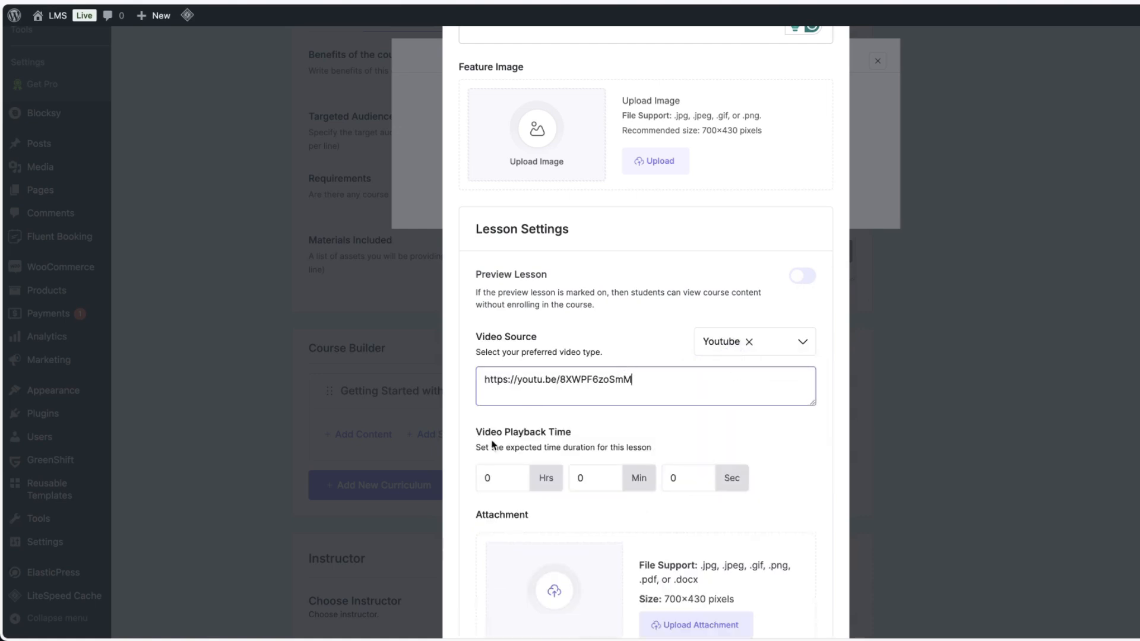
Set the lesson's video playback time to 14 minutes and add the lesson to the curriculum.
click(581, 478)
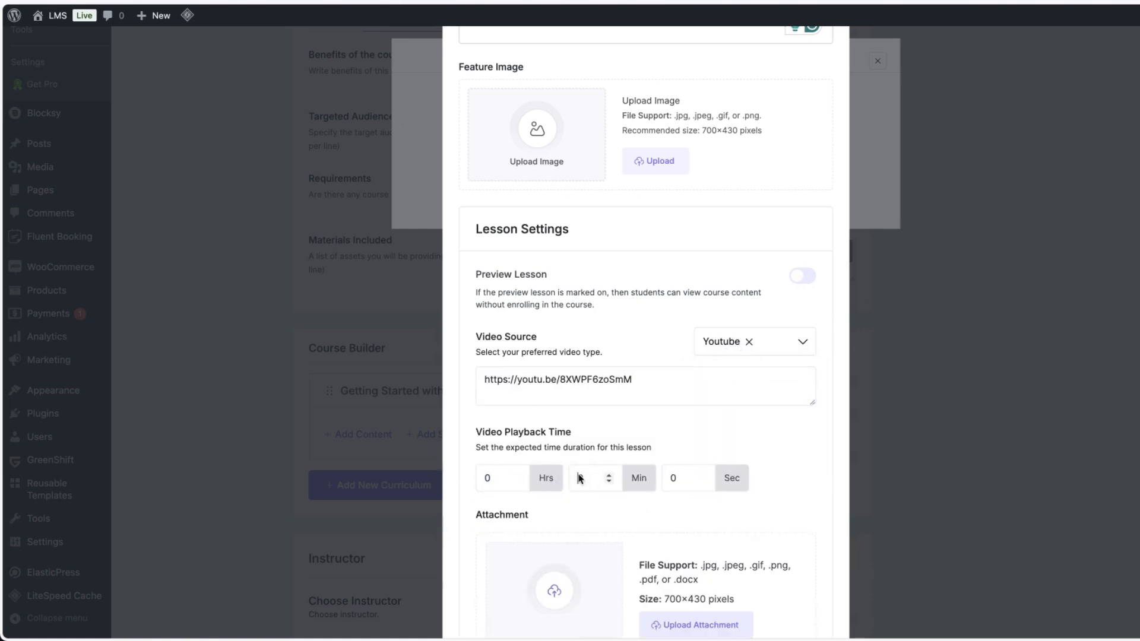
text(14)
scroll(731, 425, down, 3)
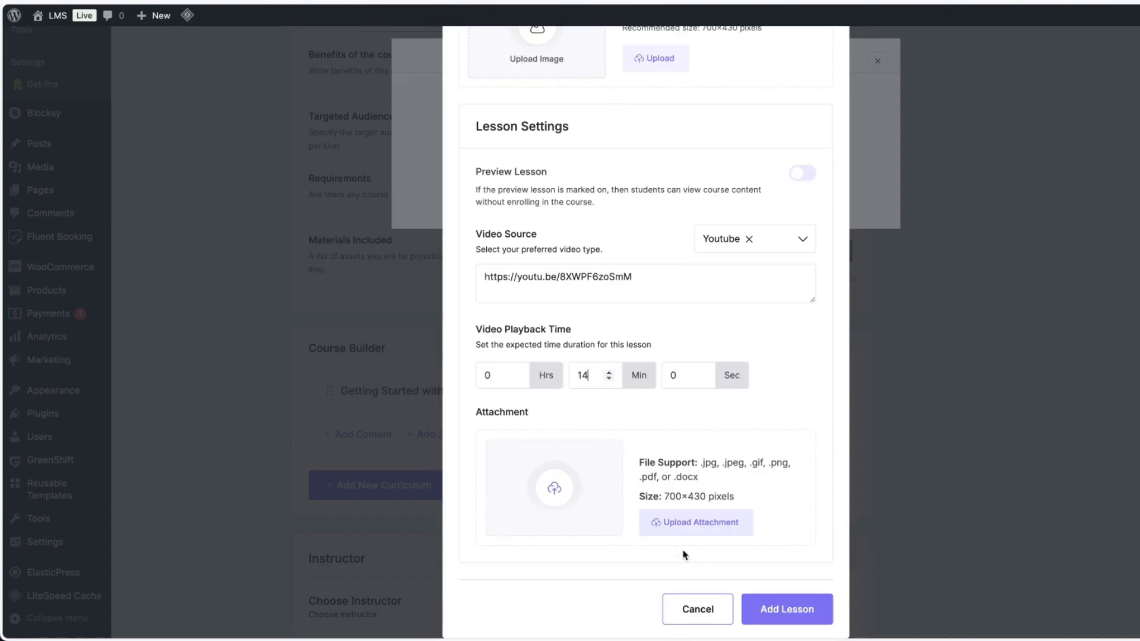
click(692, 527)
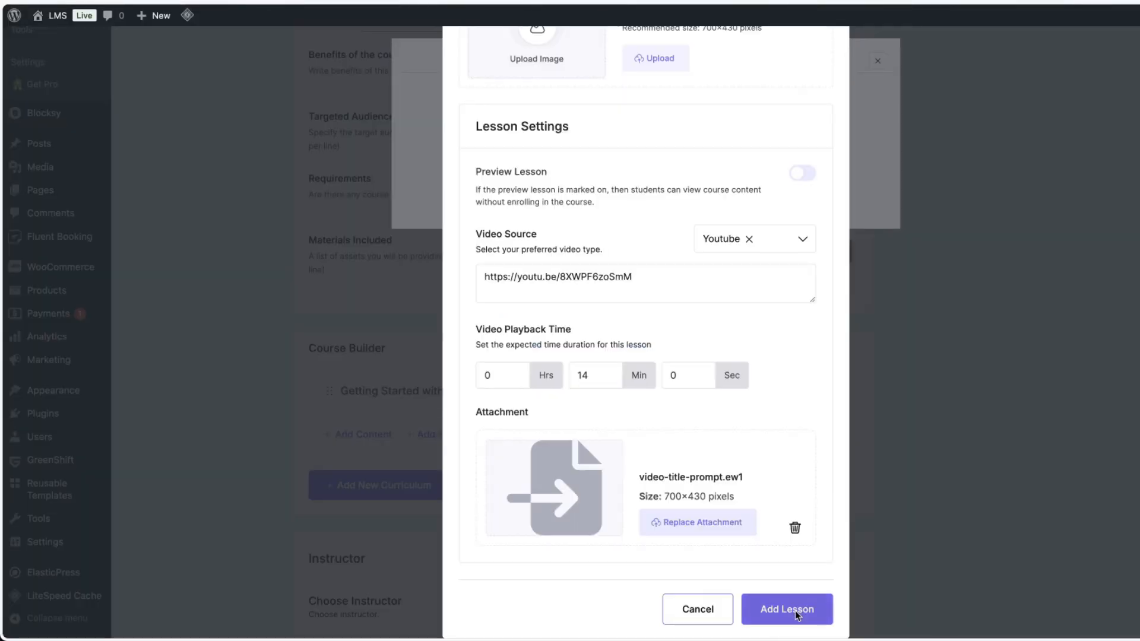
click(795, 610)
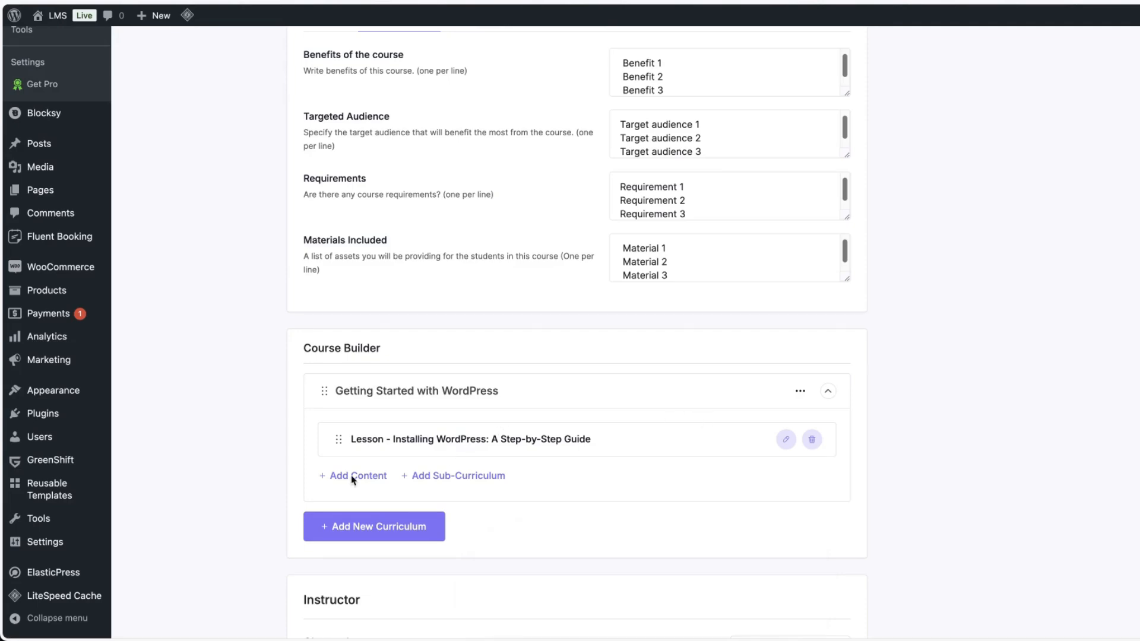
Enter "Wordpress" as the name of a new course category.
scroll(1019, 368, down, 3)
scroll(1017, 375, up, 15)
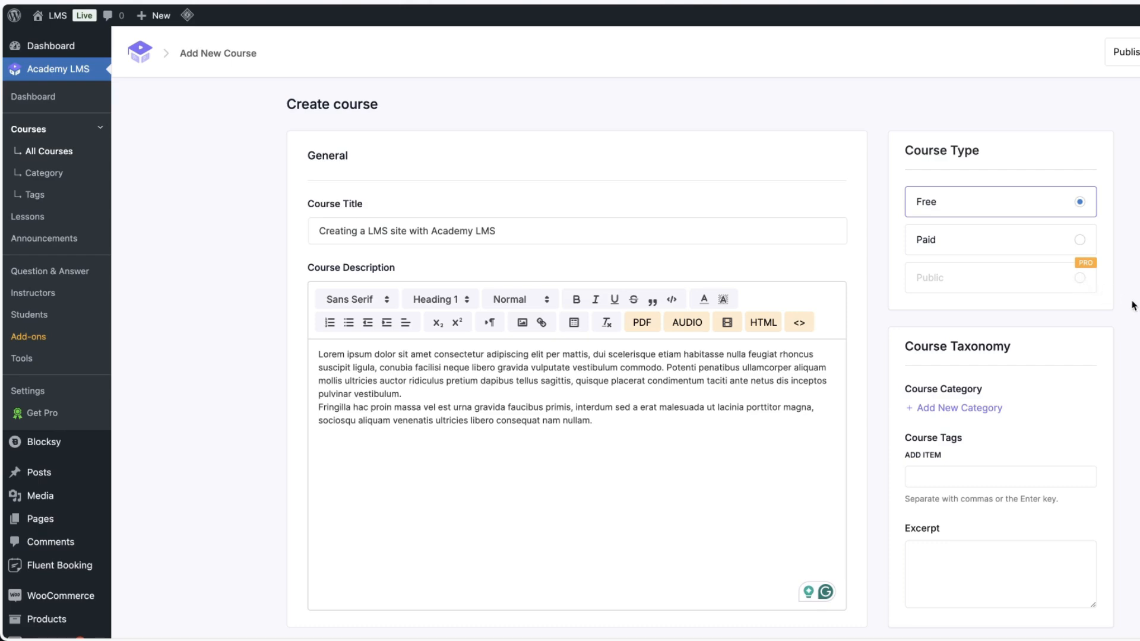
scroll(1135, 305, down, 5)
scroll(1124, 364, up, 3)
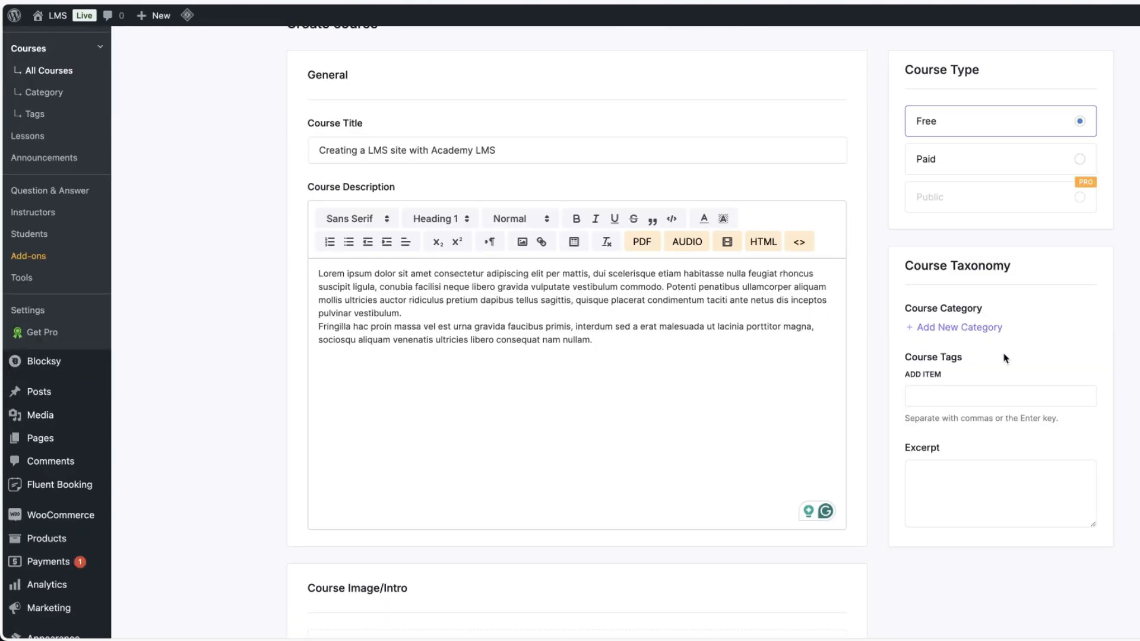
click(958, 328)
click(960, 351)
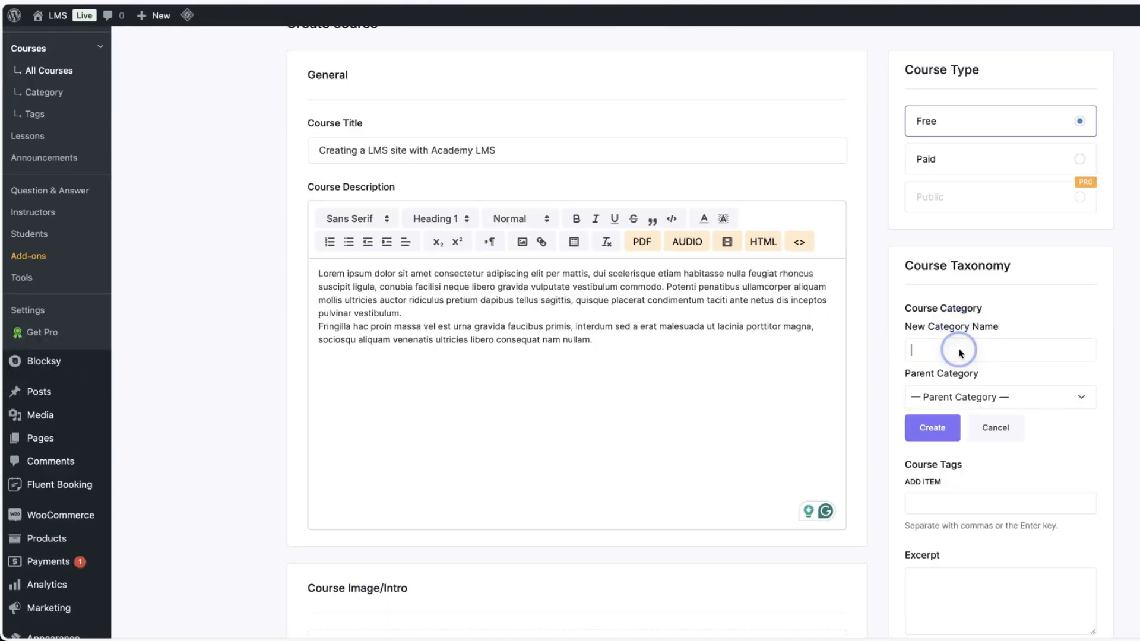
text(Wordpress)
scroll(1123, 367, down, 1)
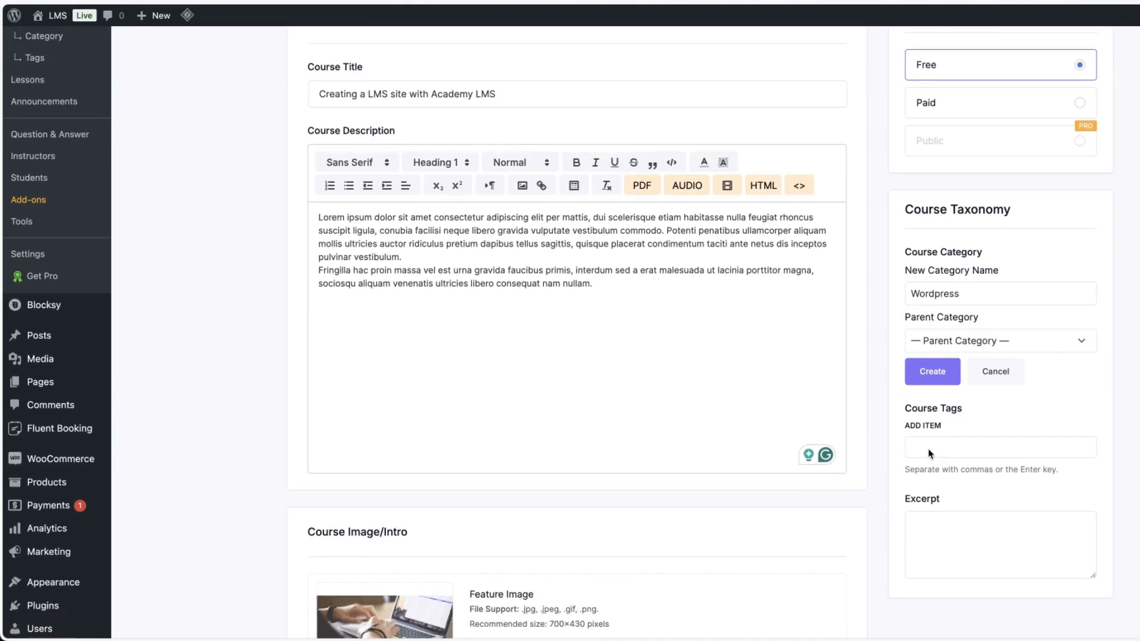
scroll(570, 333, up, 2)
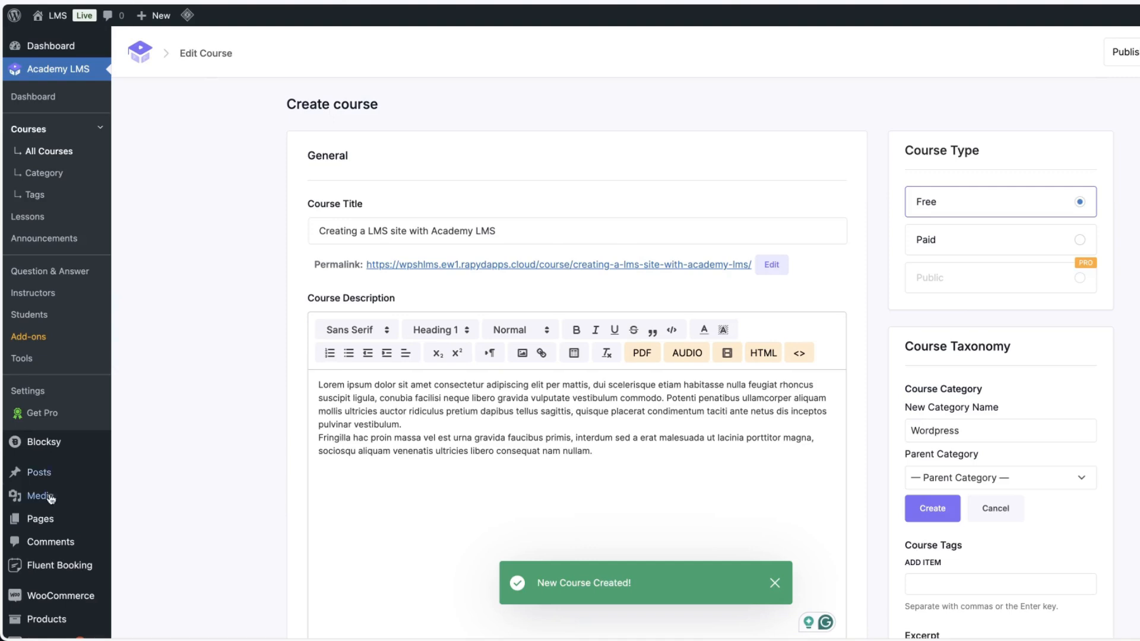
mouse_move(59, 518)
scroll(131, 526, down, 3)
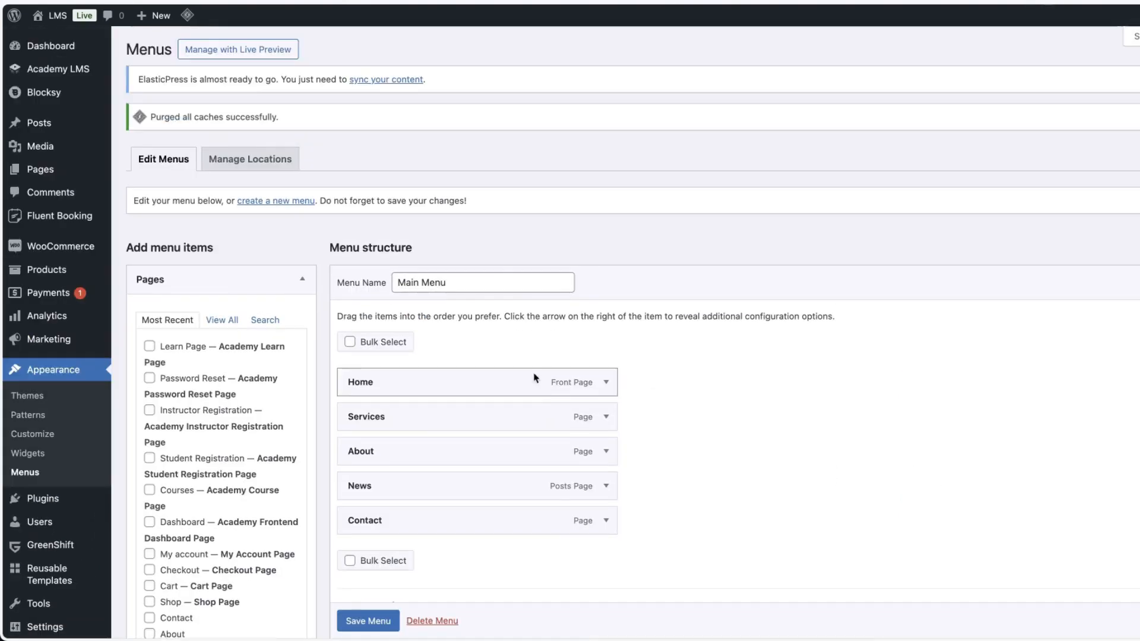
Add the Learn Page, Courses and Dashboard pages to the Main Menu.
scroll(298, 283, down, 2)
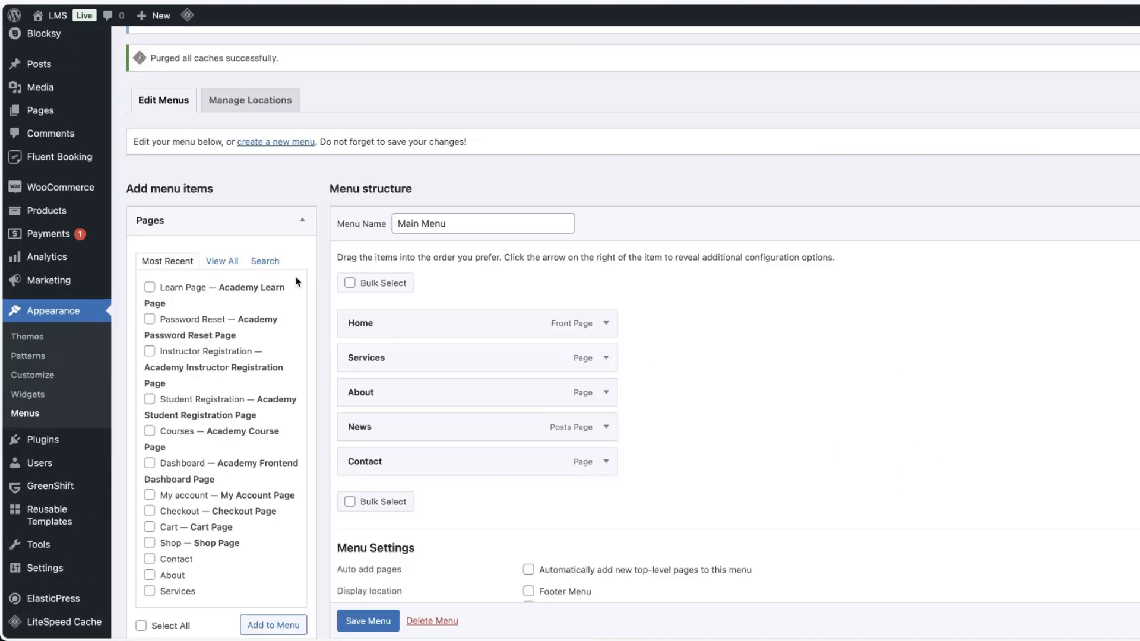
click(185, 290)
click(178, 432)
click(170, 465)
scroll(649, 387, down, 3)
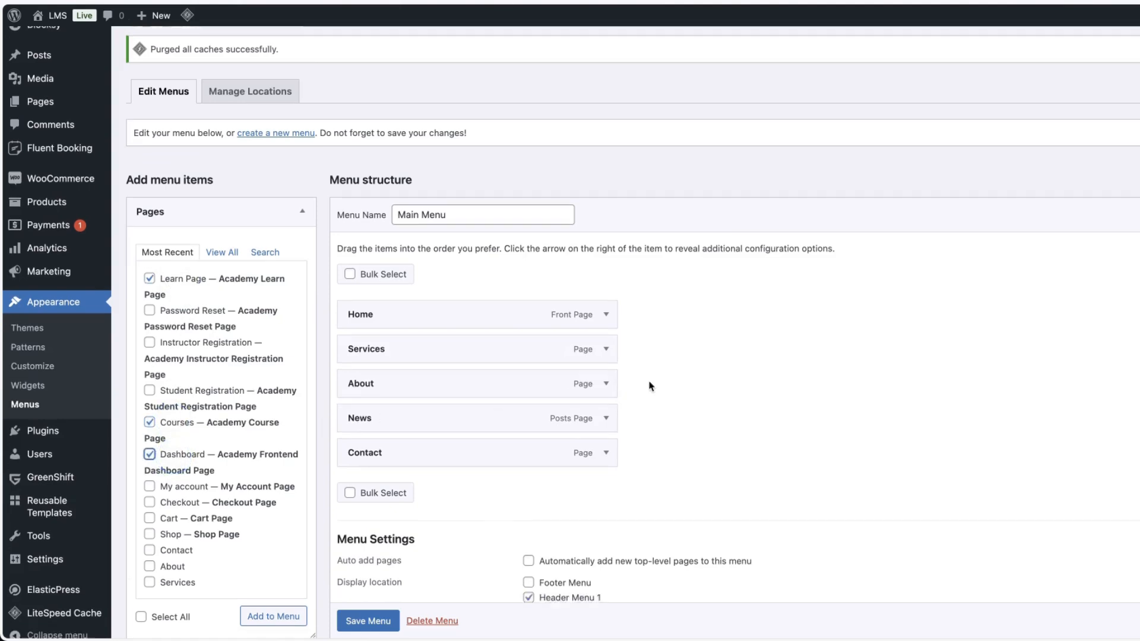
click(273, 455)
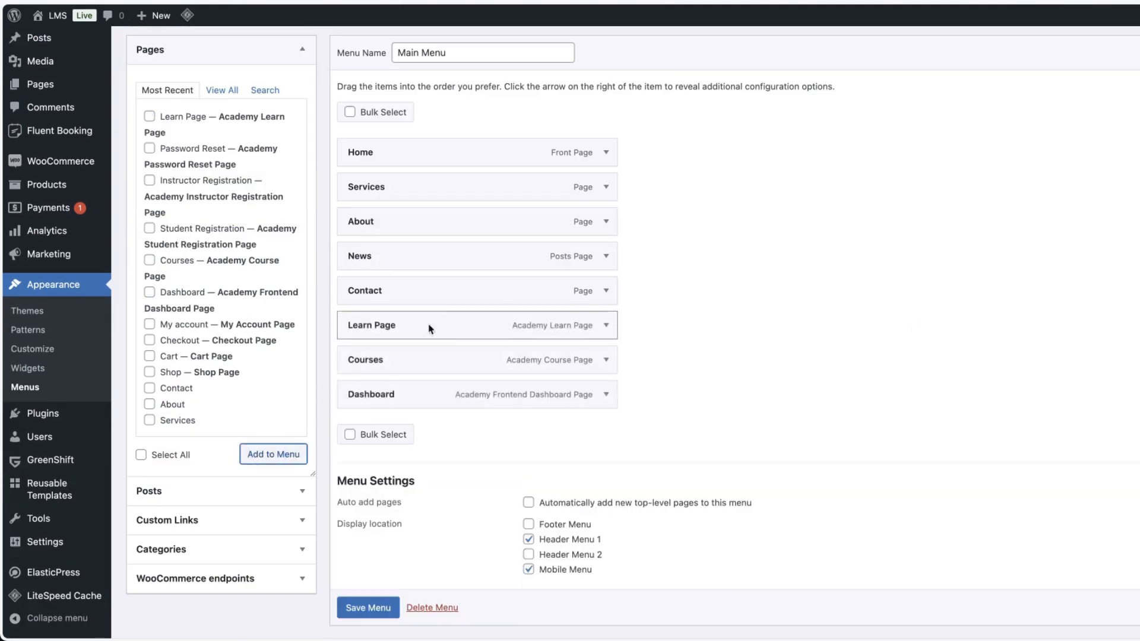
Nest Dashboard and Learn Page as sub-items under Courses, placed after News, and save the Main Menu.
drag(379, 359, 403, 324)
drag(387, 398, 428, 328)
scroll(364, 606, down, 1)
click(369, 581)
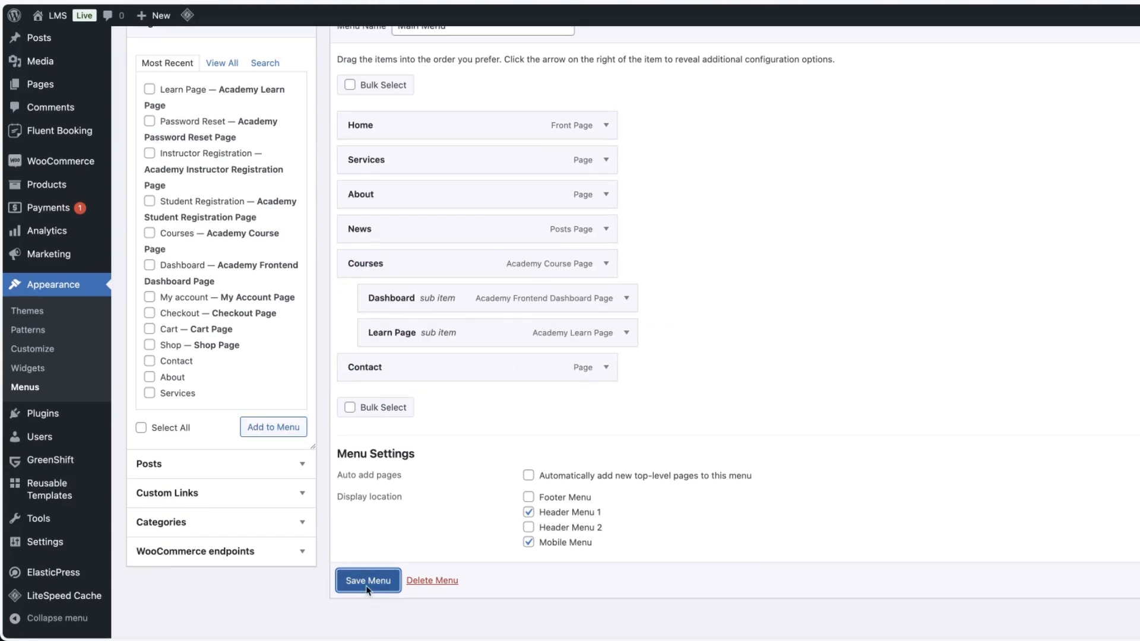
Visit the live site's Courses page and open the course to examine its front-end details.
click(58, 15)
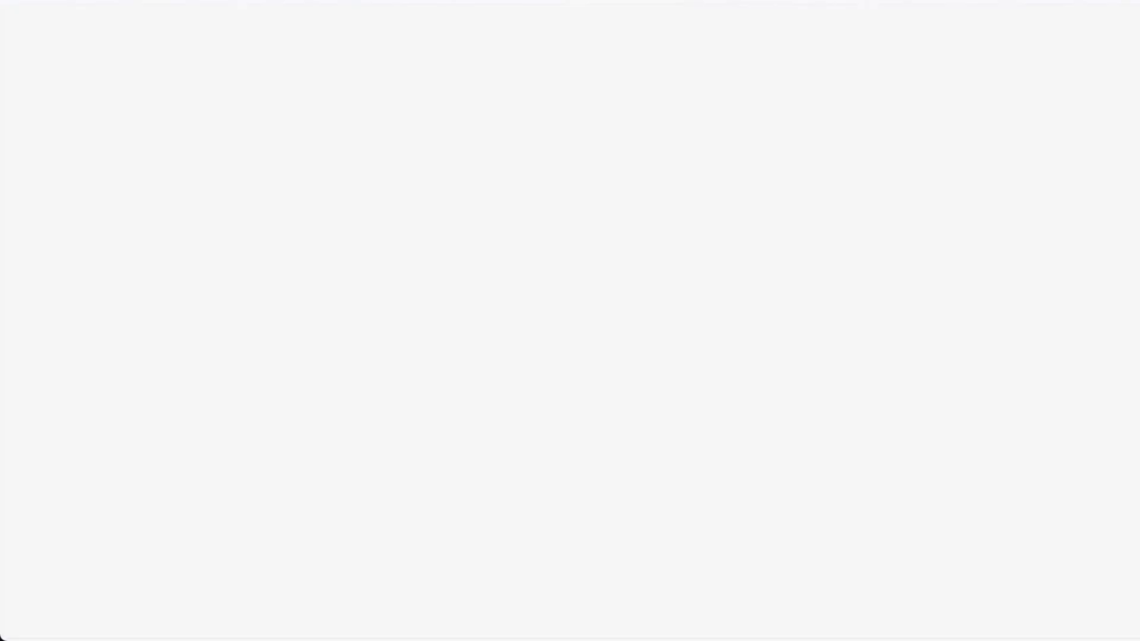
mouse_move(744, 87)
click(736, 68)
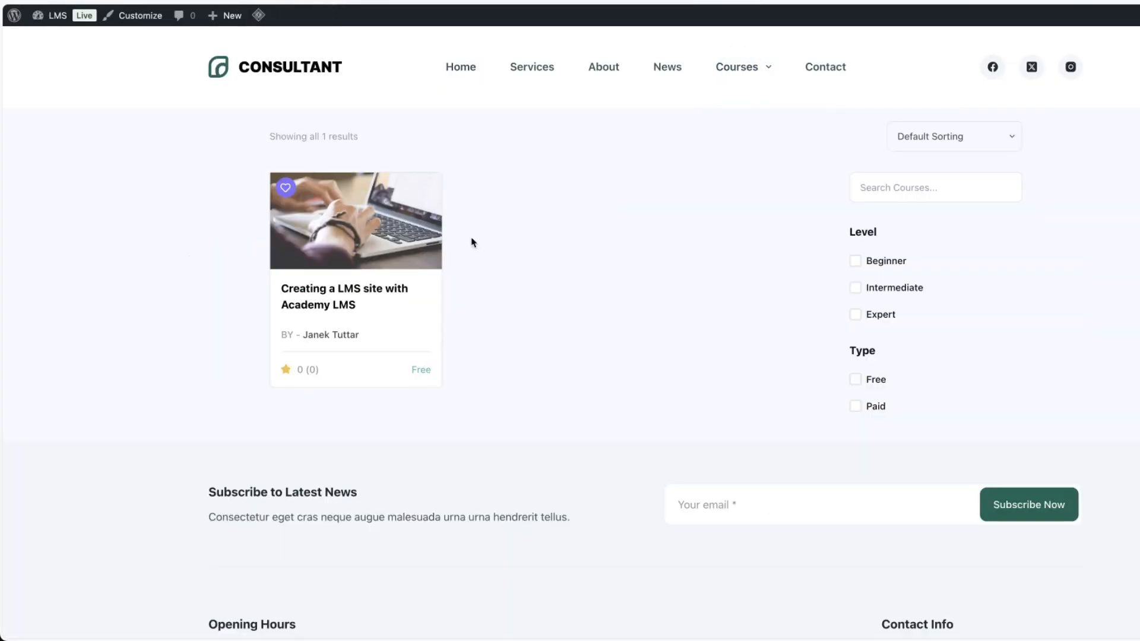
click(338, 254)
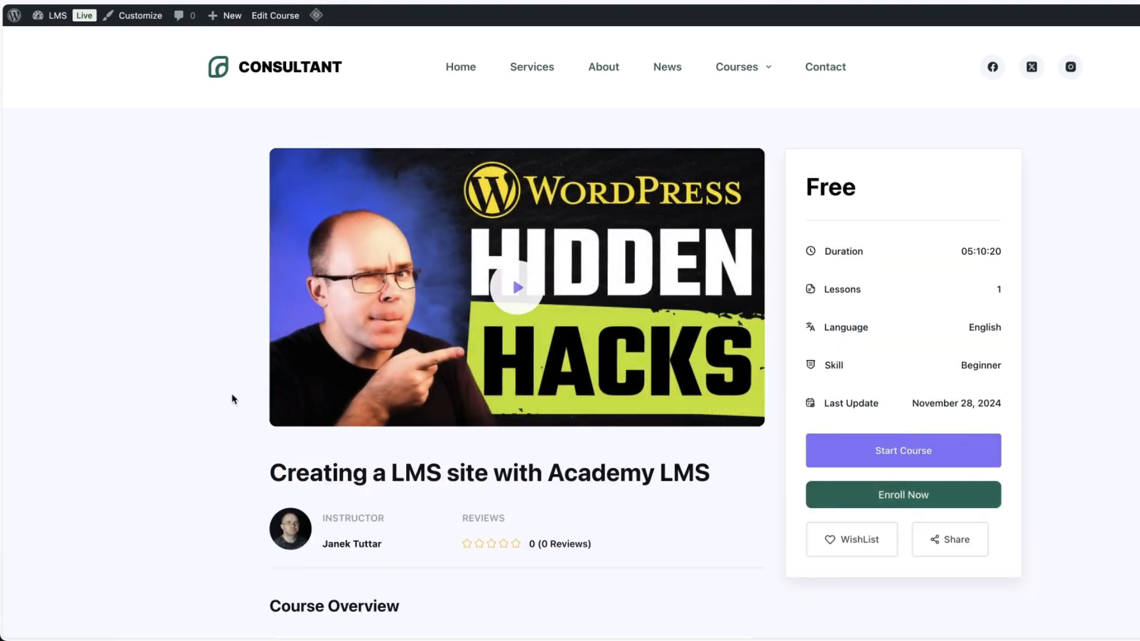
scroll(233, 399, down, 15)
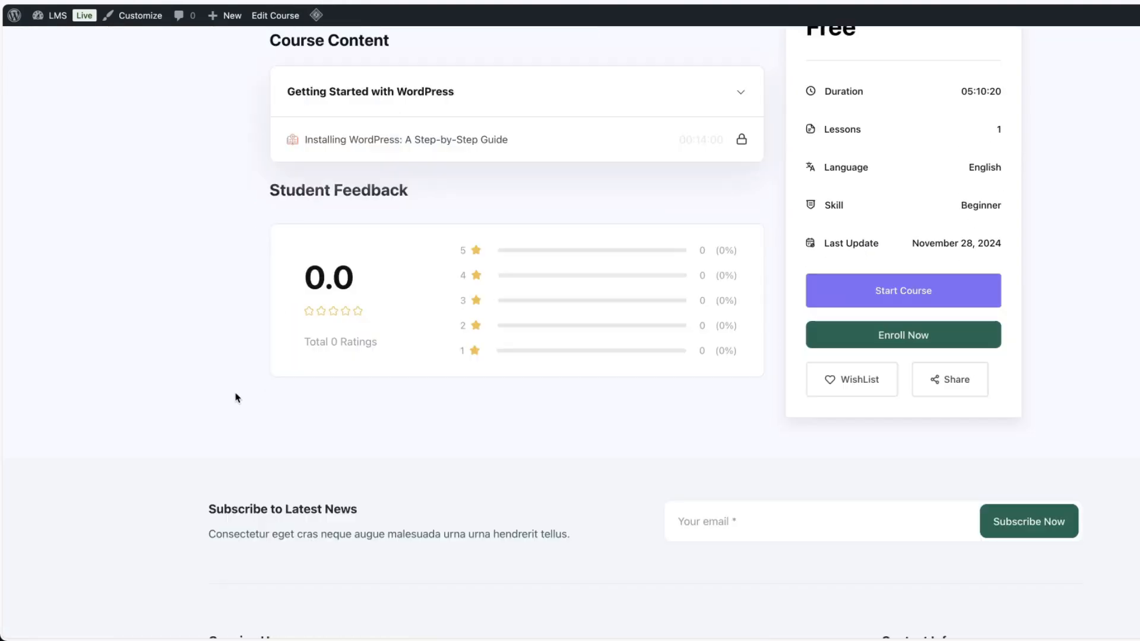
scroll(236, 398, up, 15)
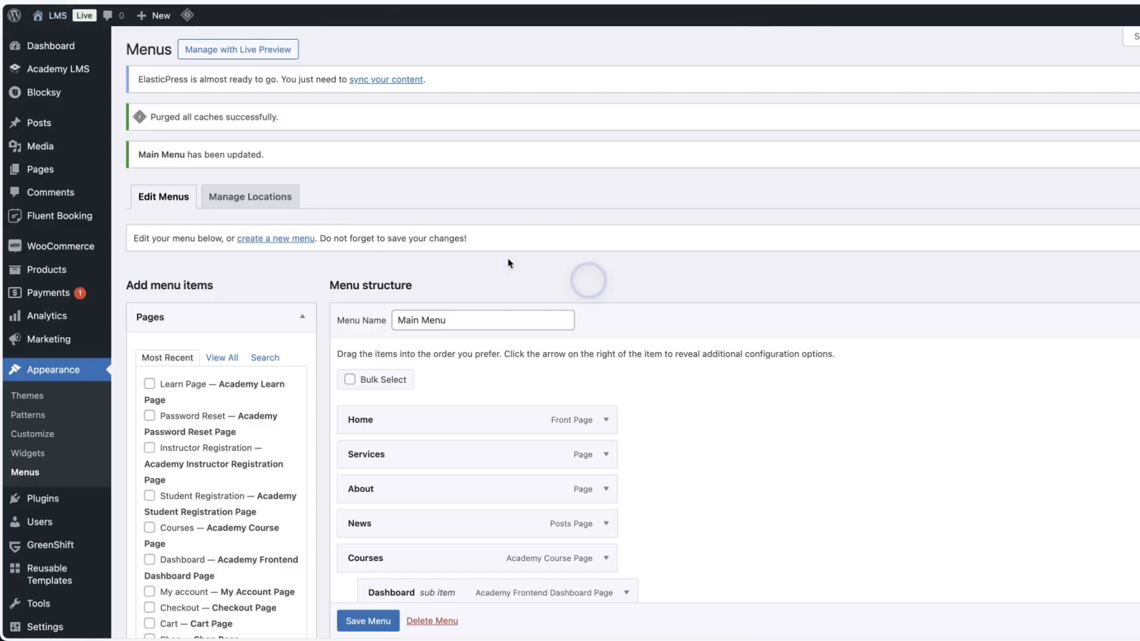
Enable the WooCommerce add-on in Academy LMS add-ons.
mouse_move(89, 73)
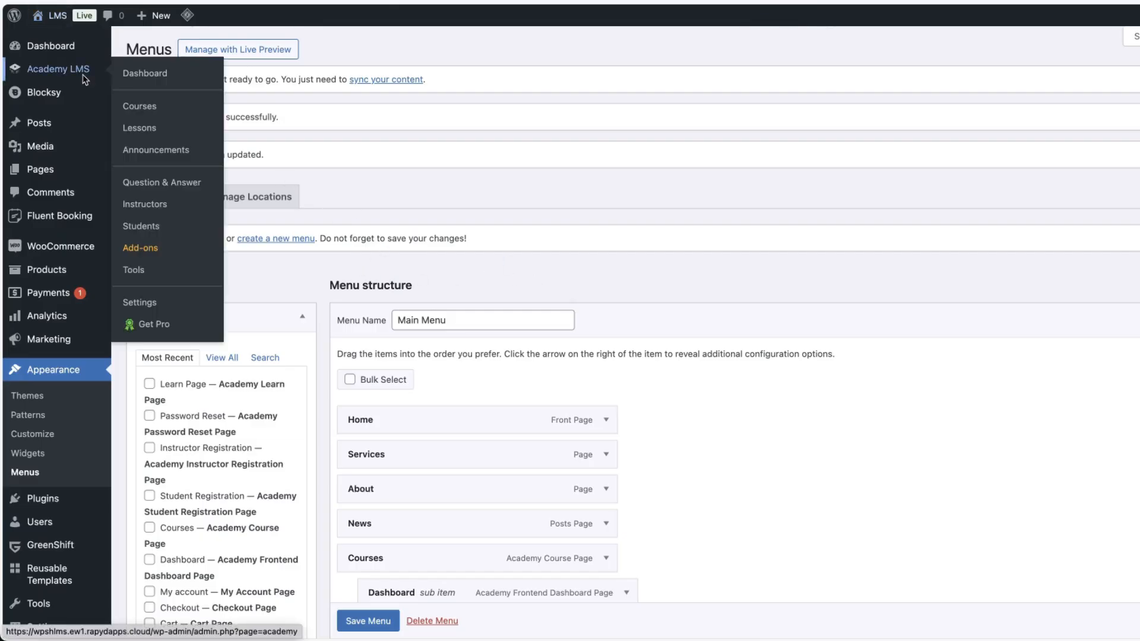
click(140, 248)
scroll(525, 506, down, 5)
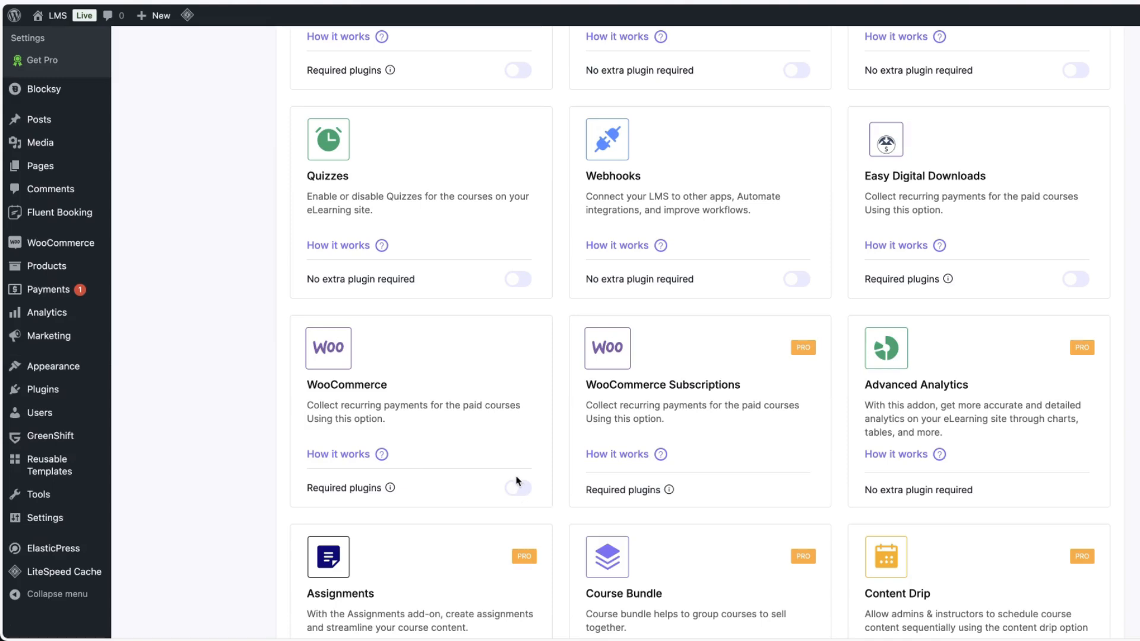
click(518, 486)
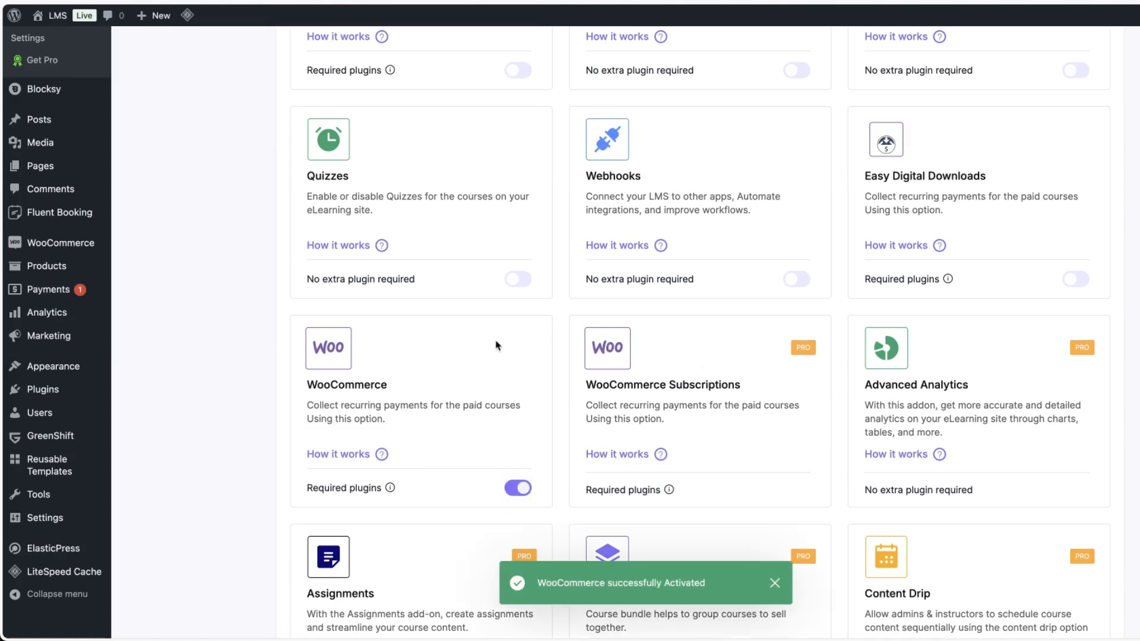
Set the Academy LMS eCommerce engine to WooCommerce in the payment settings and save.
scroll(498, 345, up, 5)
click(26, 238)
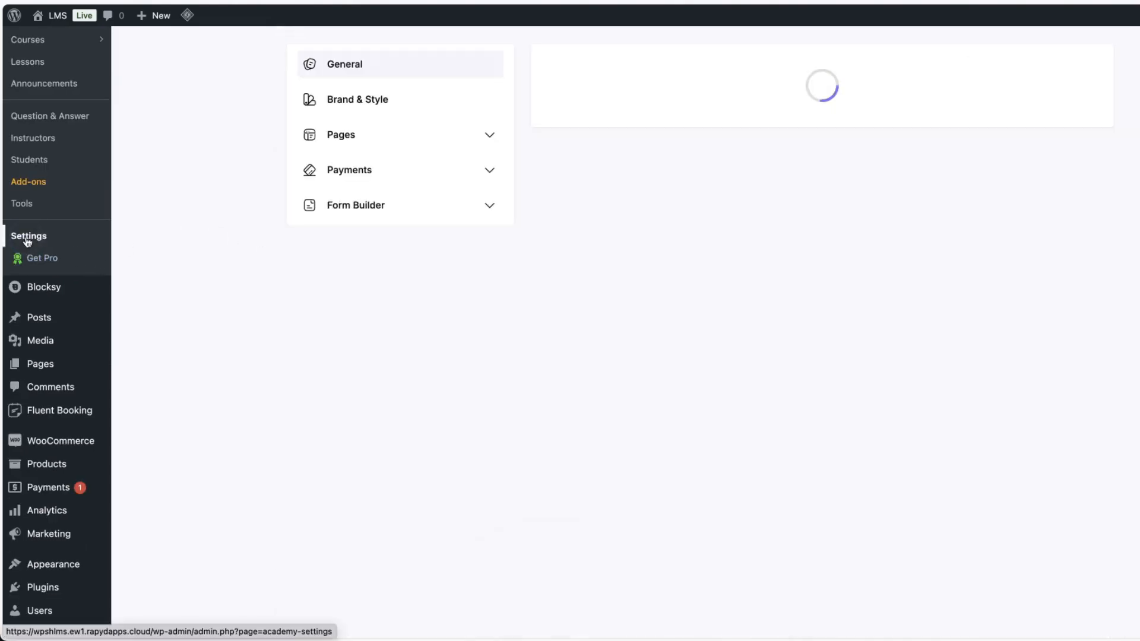
click(440, 172)
click(390, 207)
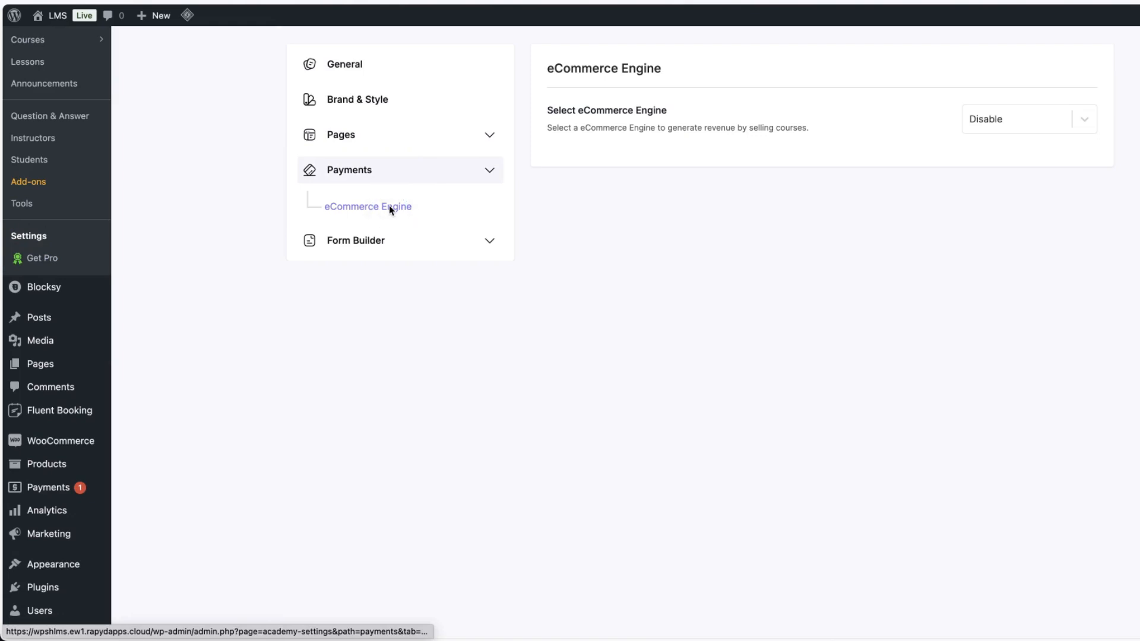
click(996, 124)
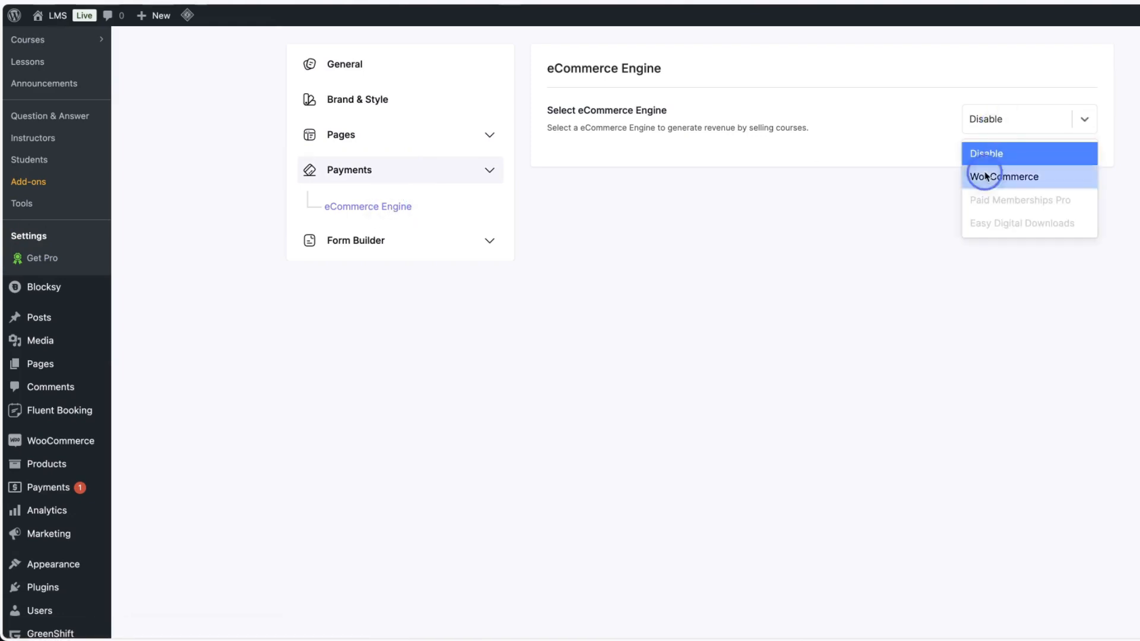
click(986, 175)
scroll(1009, 227, up, 3)
click(1136, 54)
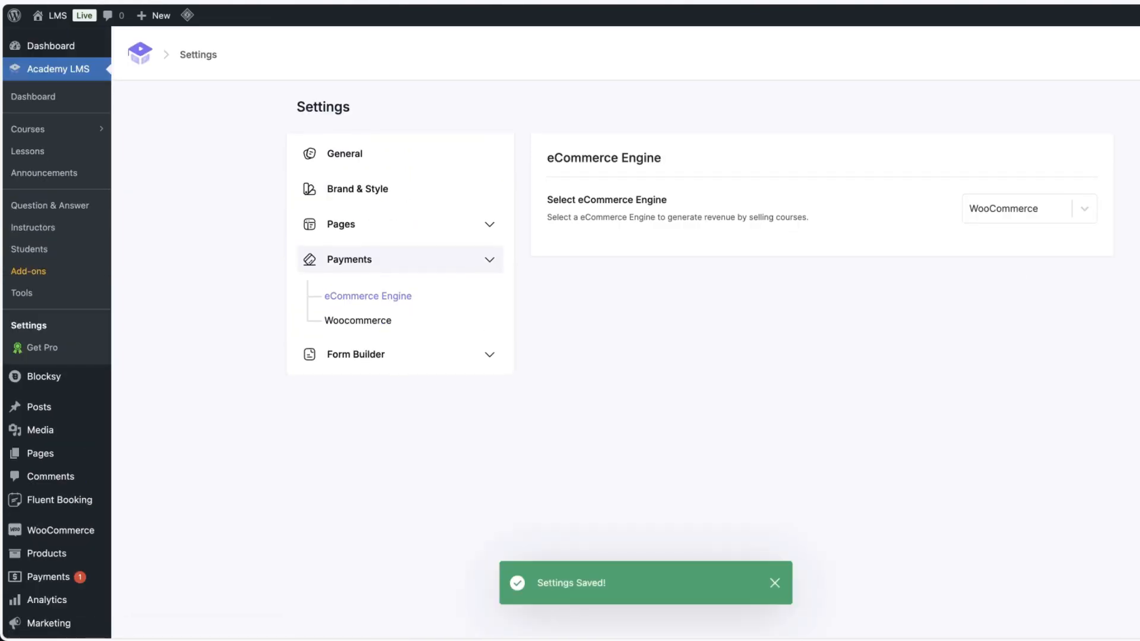
Review the WooCommerce payment options in Academy LMS settings.
click(364, 321)
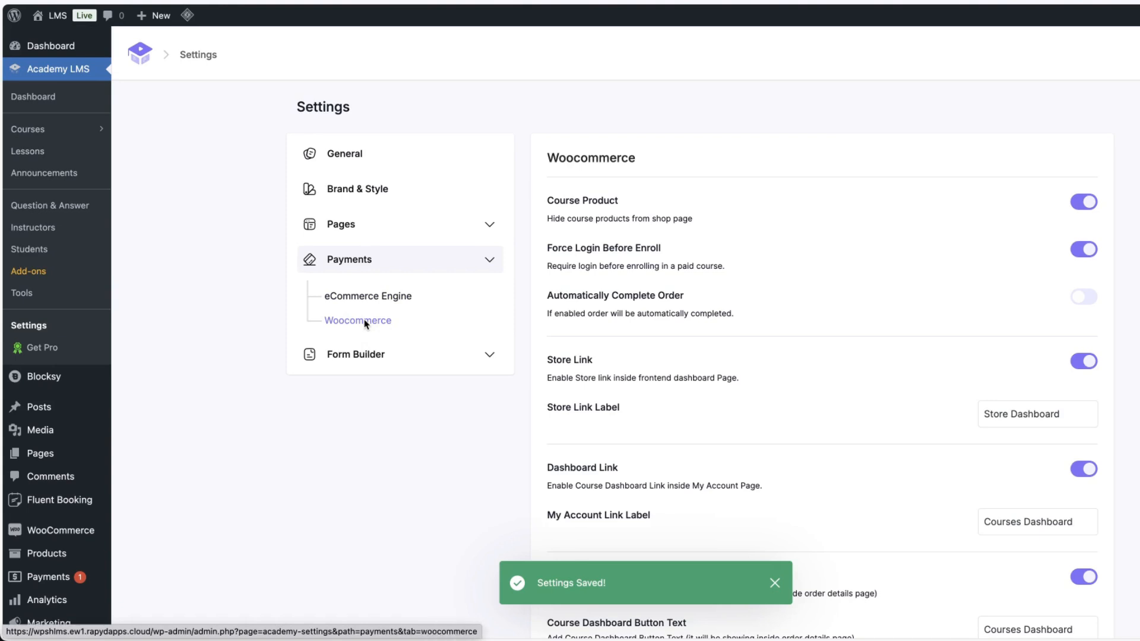
scroll(986, 268, down, 1)
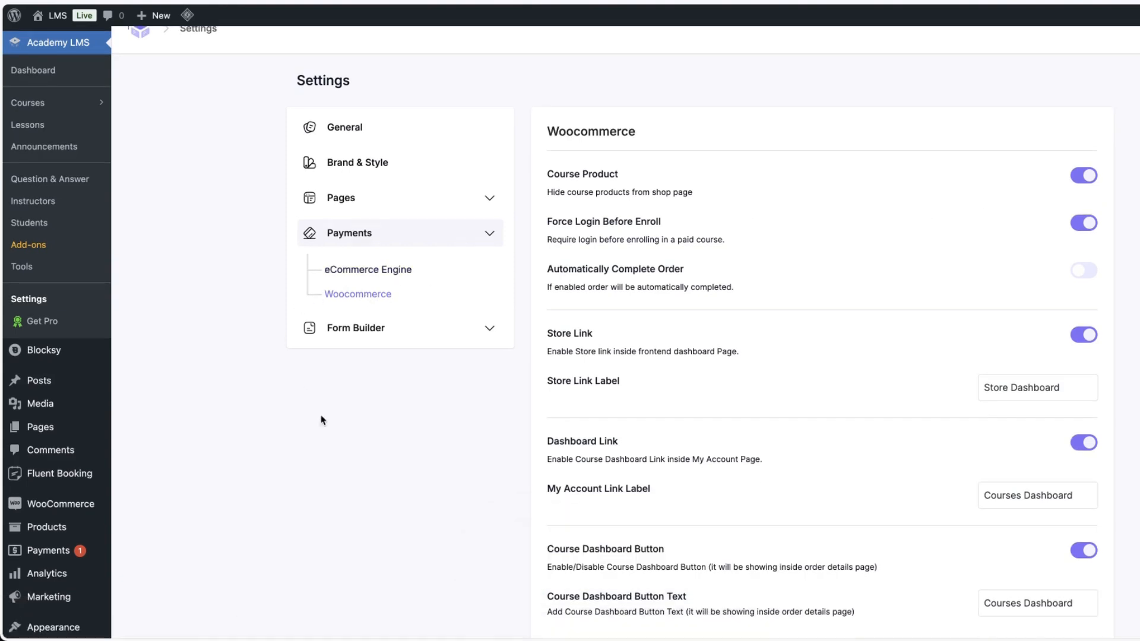
click(341, 439)
scroll(251, 492, up, 1)
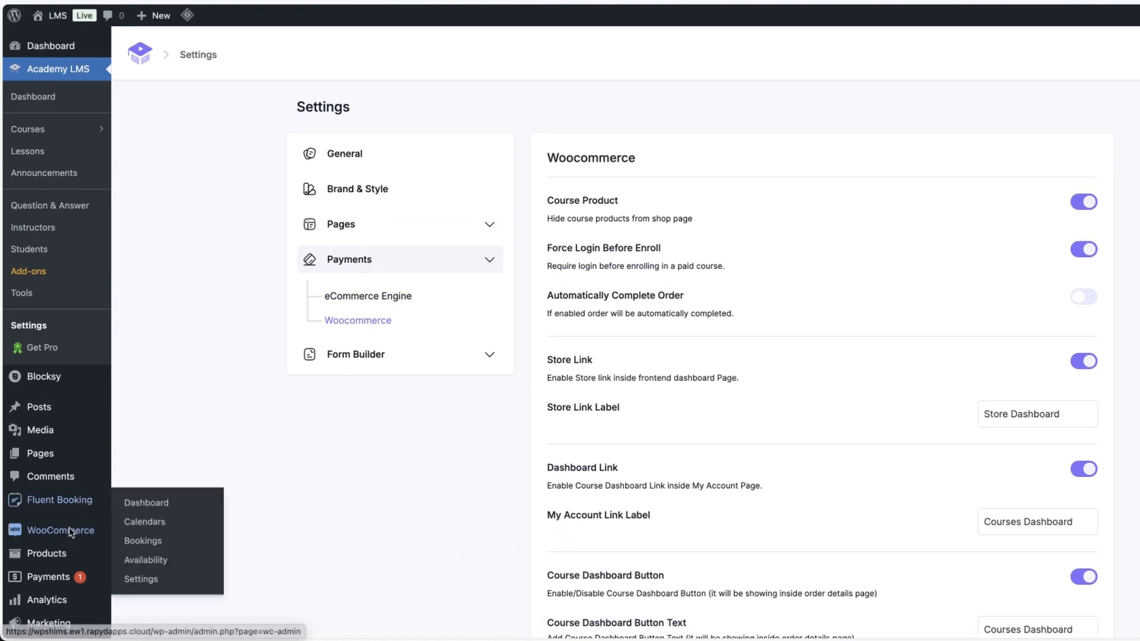
Start a new WooCommerce product titled "Creating a LMS site with Academy LMS".
mouse_move(53, 553)
click(180, 524)
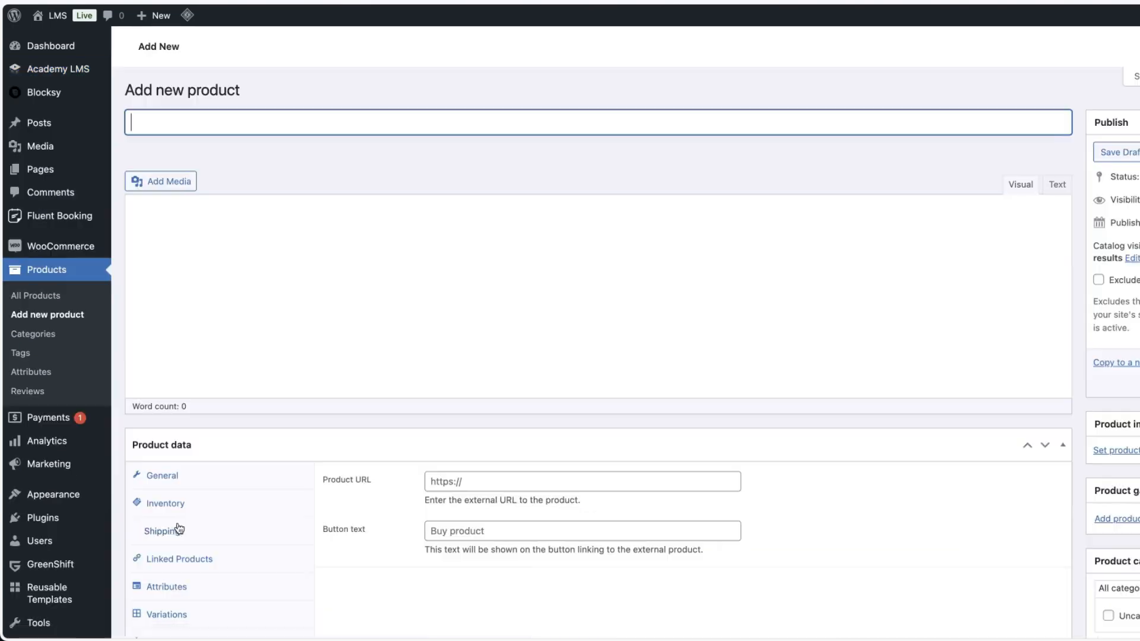
click(183, 198)
text(Creating a LMS site with Academy LMS)
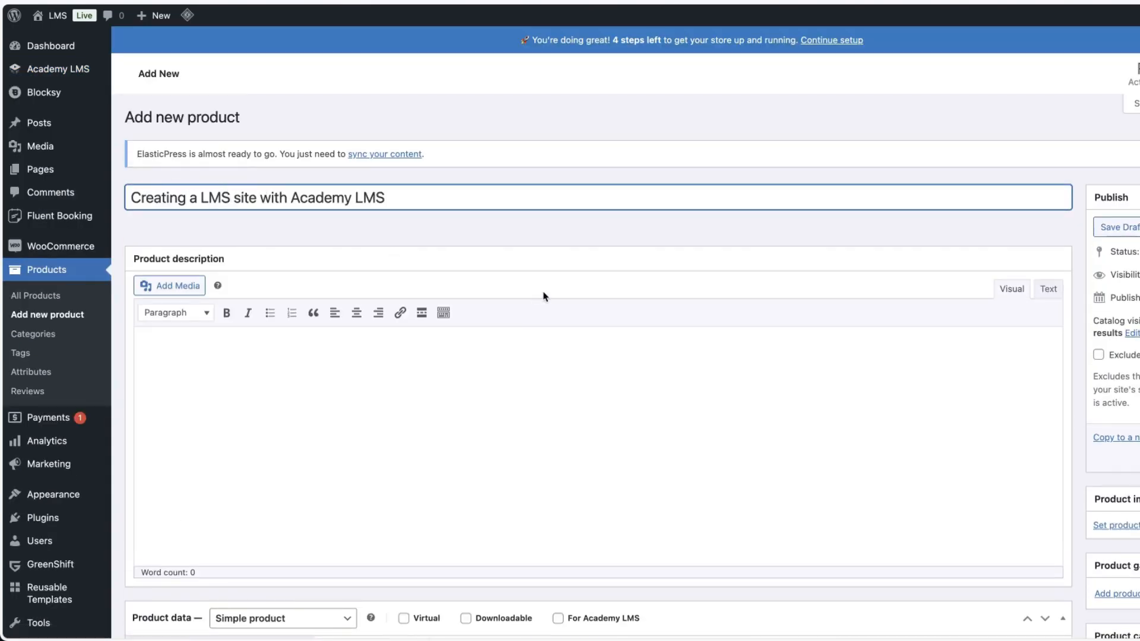
Mark the product as Virtual and For Academy LMS.
scroll(543, 291, down, 5)
scroll(594, 321, down, 5)
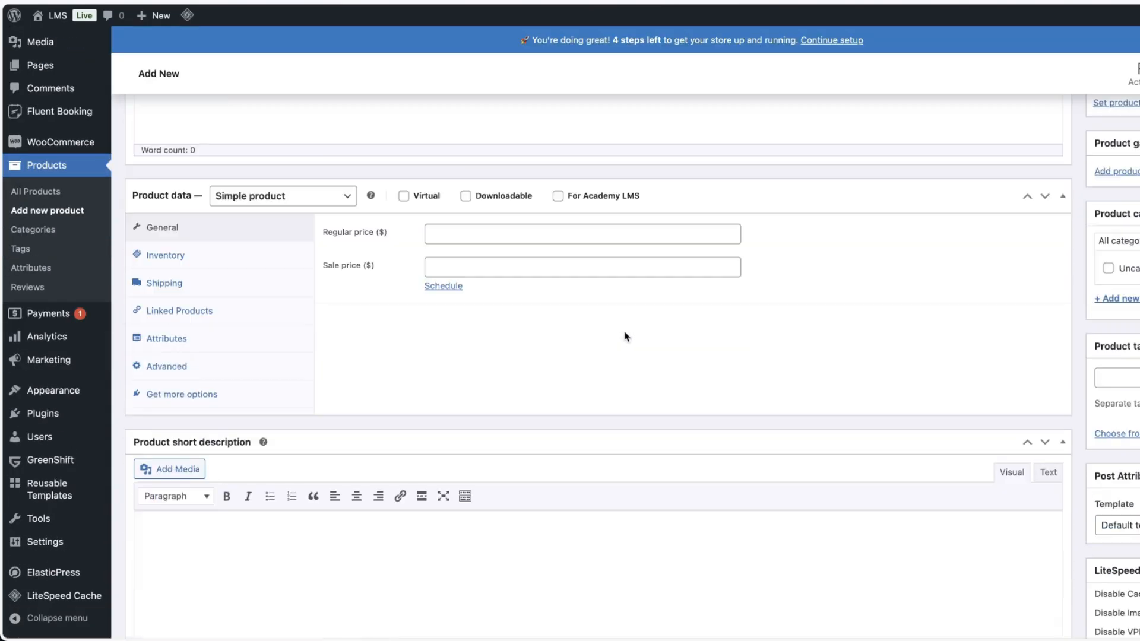
scroll(380, 196, up, 1)
click(404, 213)
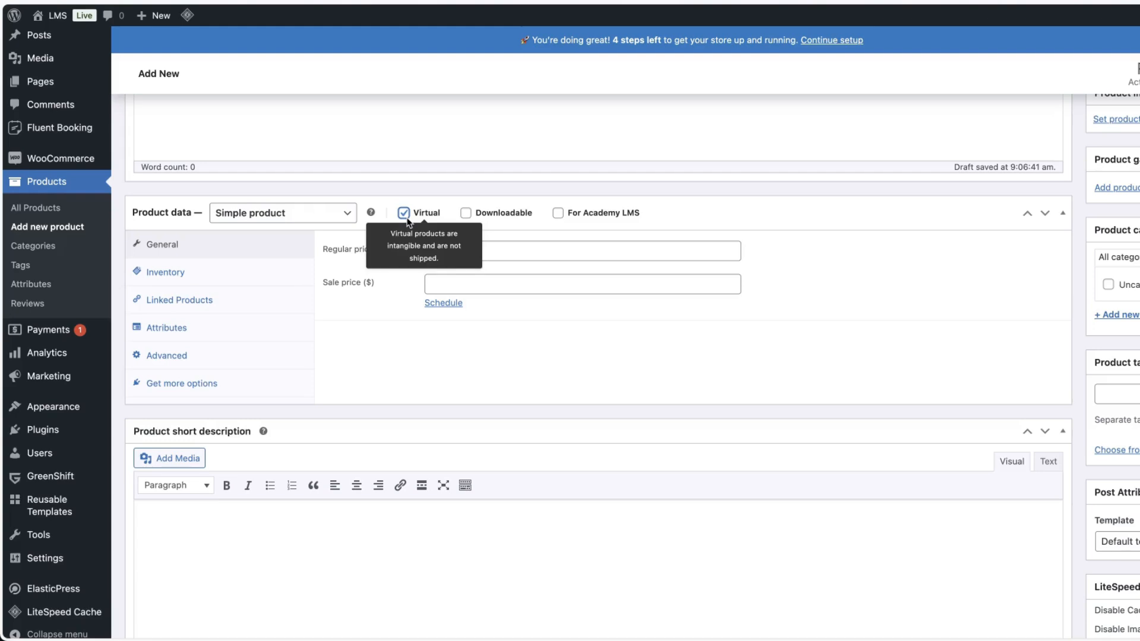
click(559, 214)
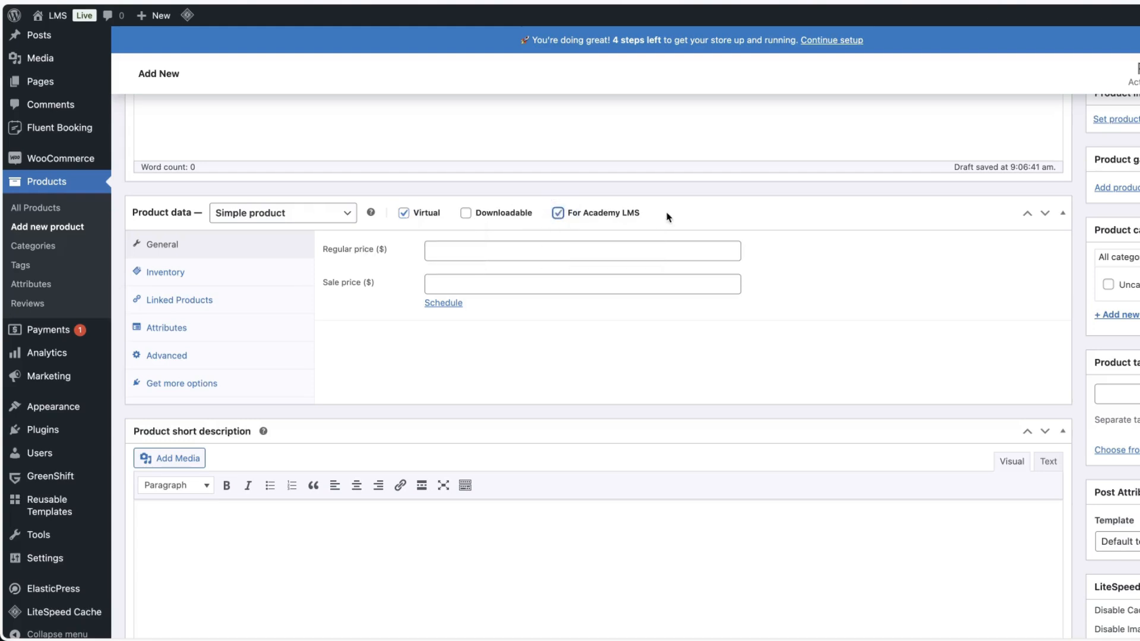
Set the product's regular price to 129 and sale price to 109.
click(602, 260)
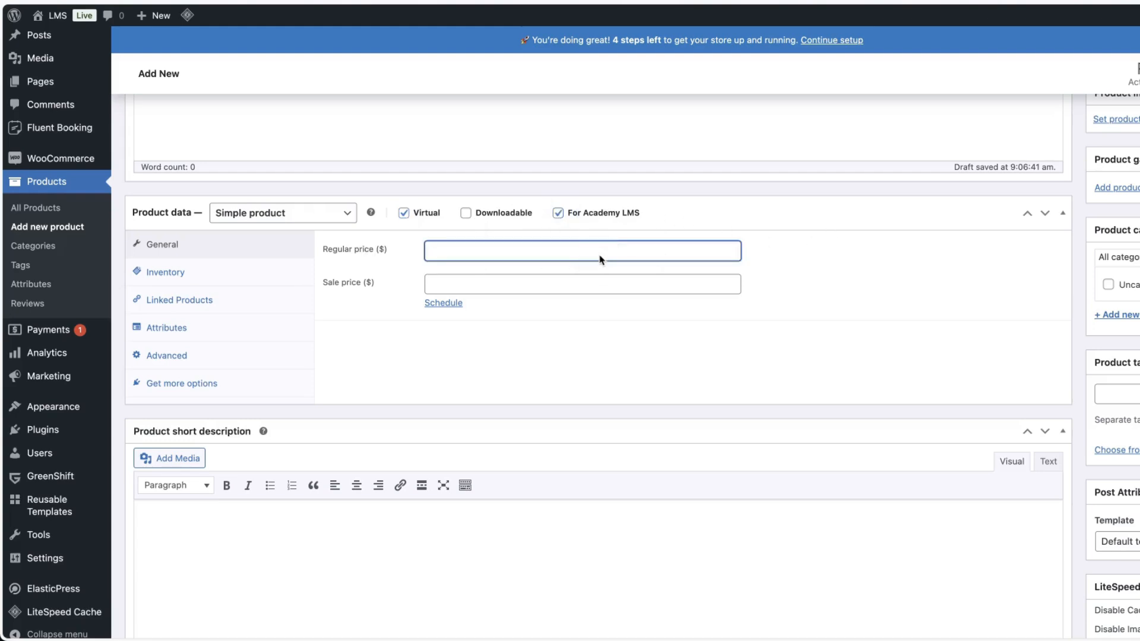
text(129)
click(480, 291)
text(109)
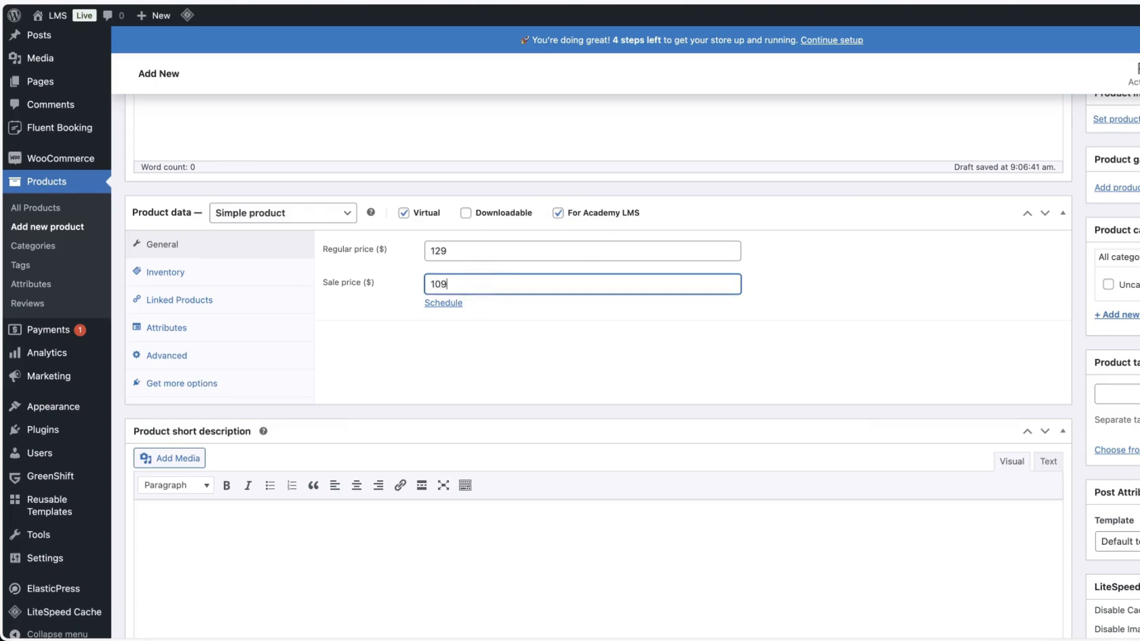
Set the laptop photo as the product image and publish the product.
scroll(867, 356, up, 3)
click(1119, 355)
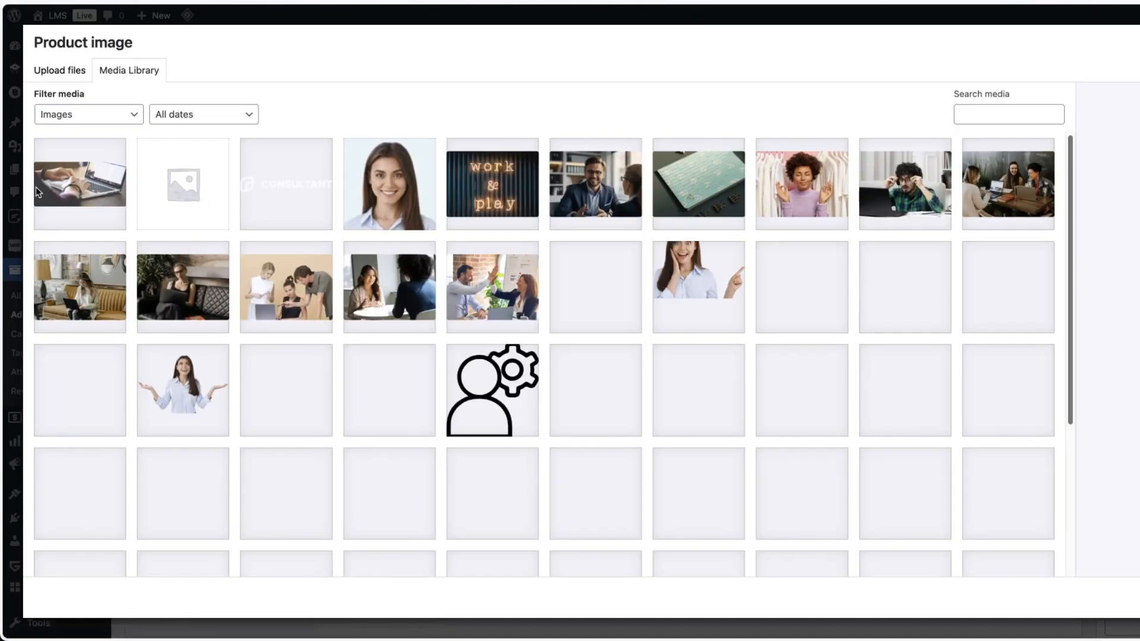
click(81, 185)
click(1135, 597)
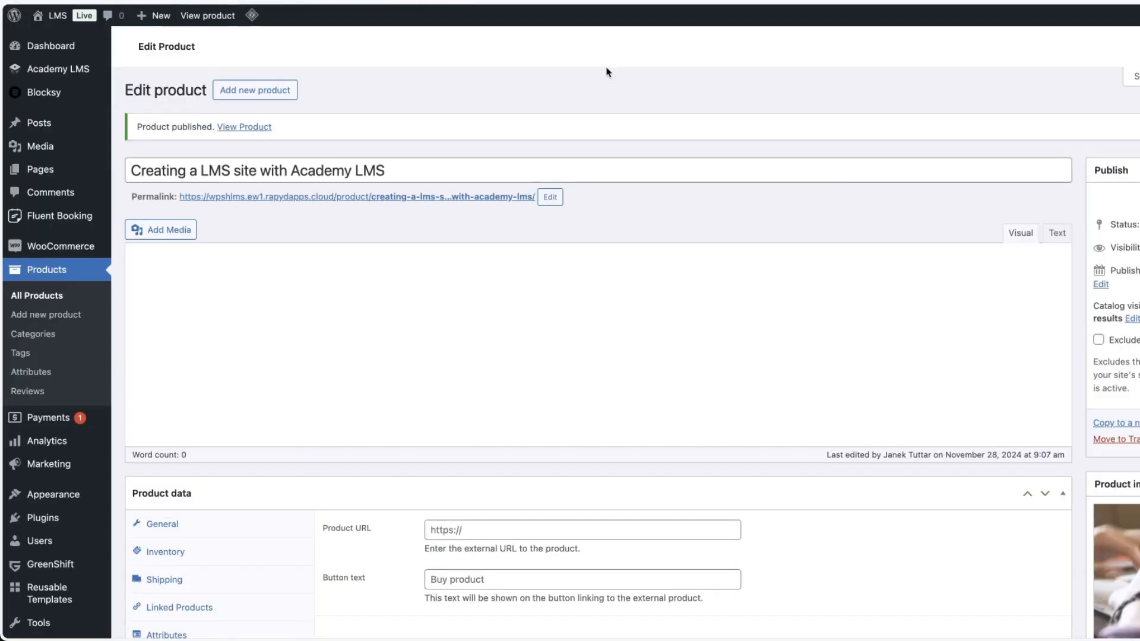
Make the course paid and link it to the "Creating a LMS site with Academy LMS" product.
mouse_move(51, 69)
click(140, 107)
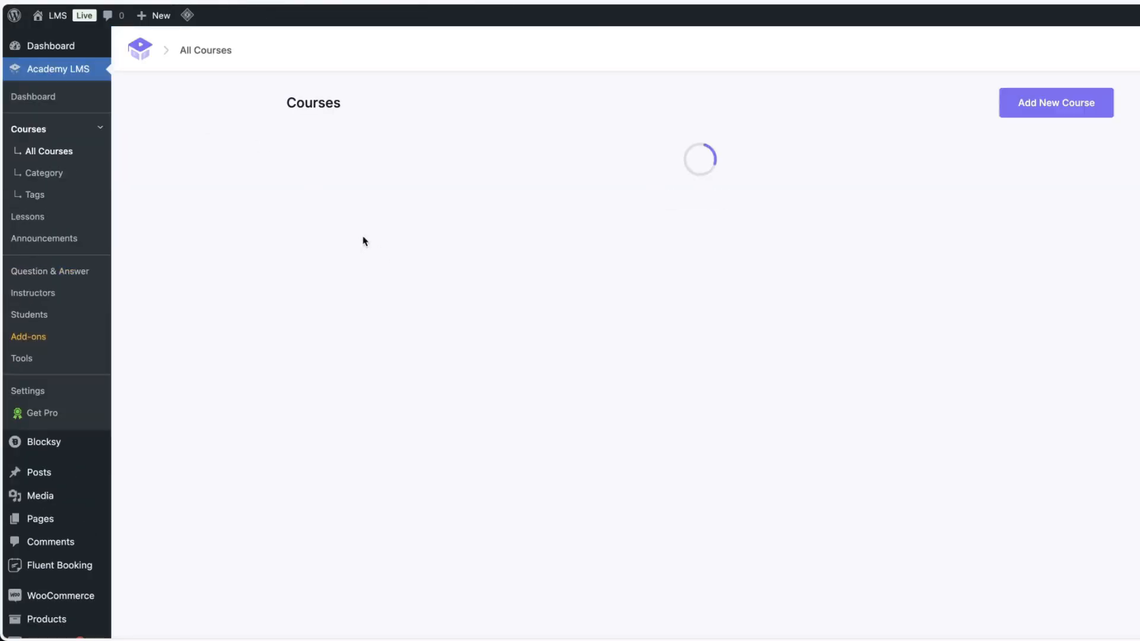
click(408, 248)
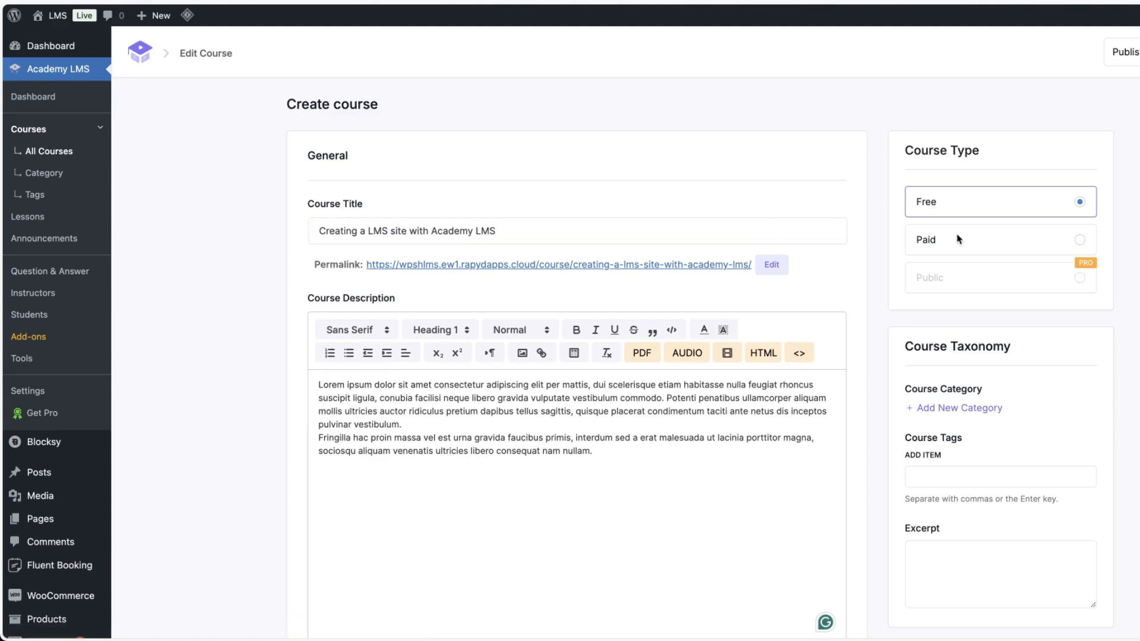
click(1080, 241)
click(991, 317)
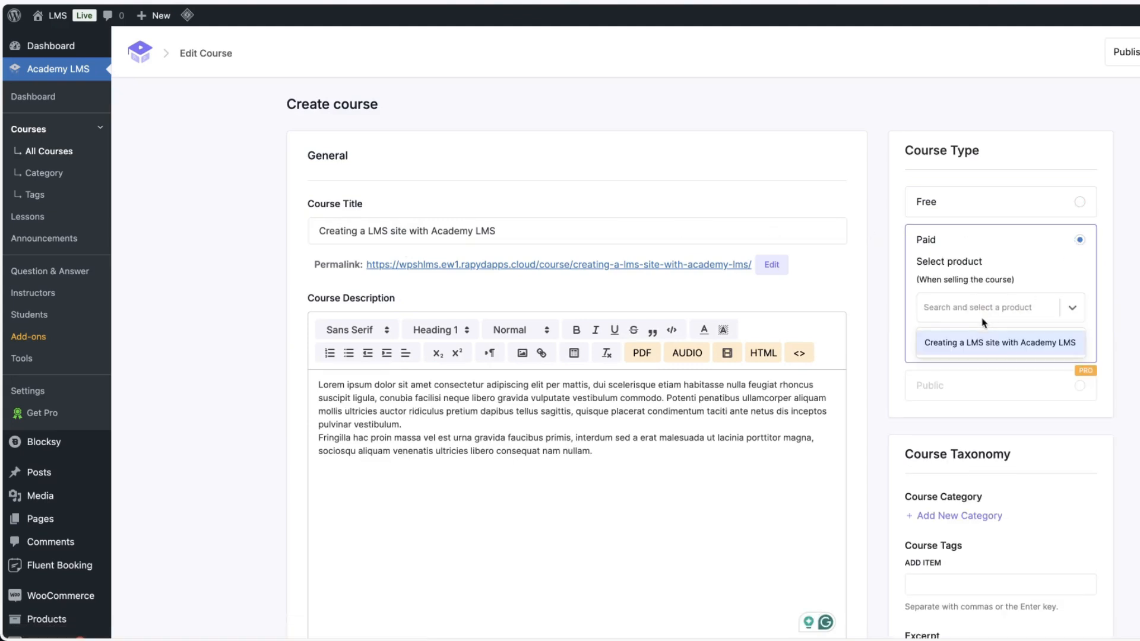
click(972, 338)
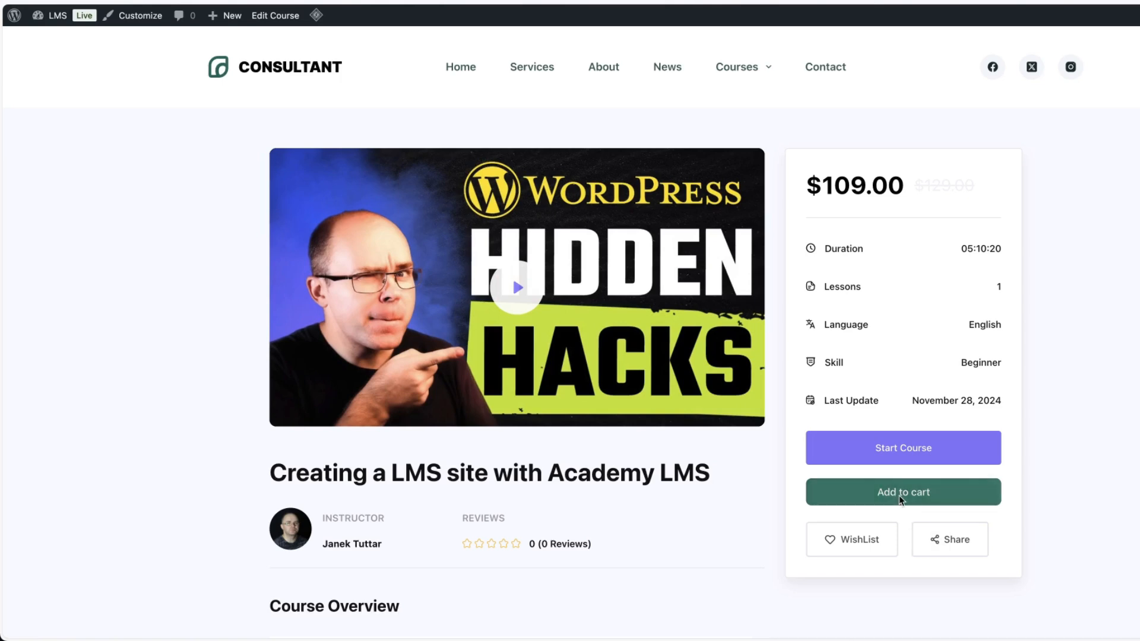
Choose the third card style in the Academy LMS Course Page settings.
scroll(1121, 415, down, 5)
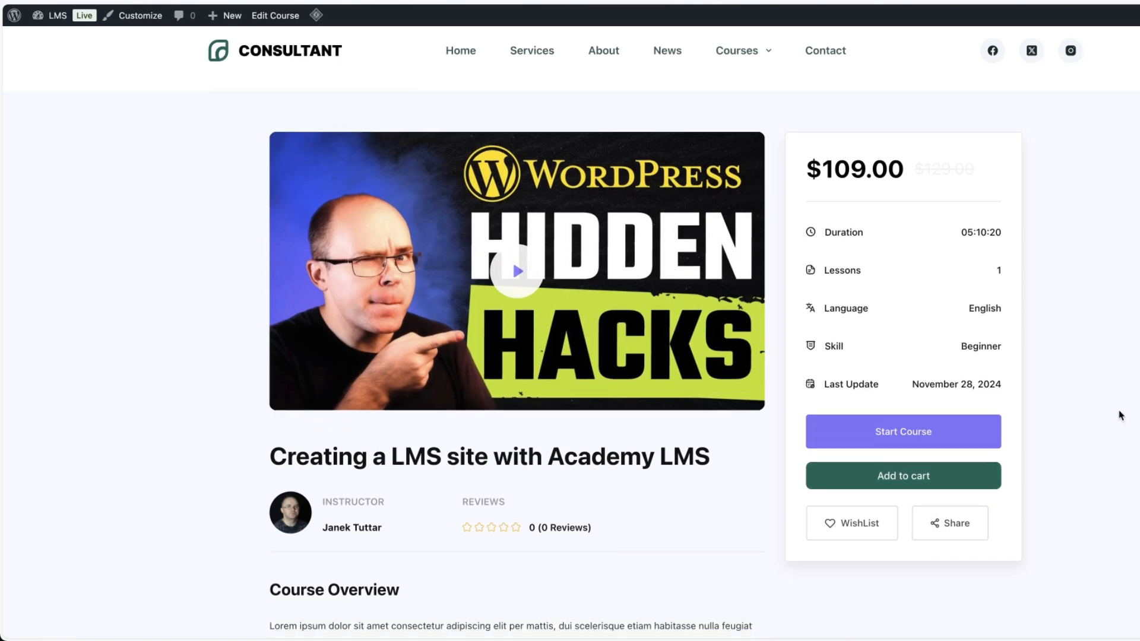
scroll(1125, 407, up, 5)
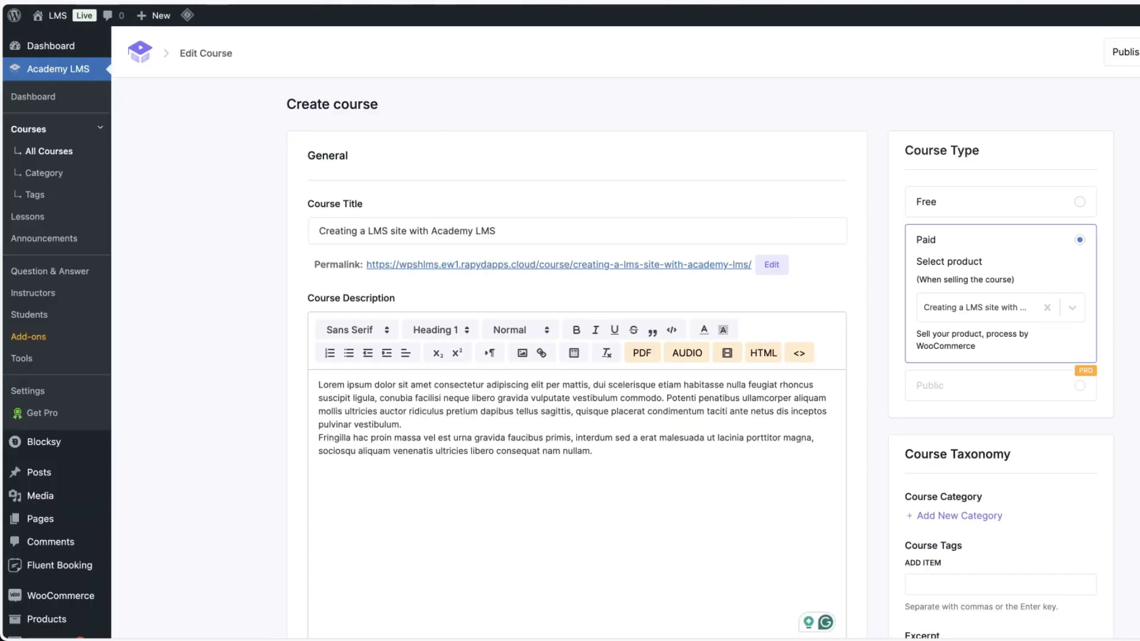
click(27, 390)
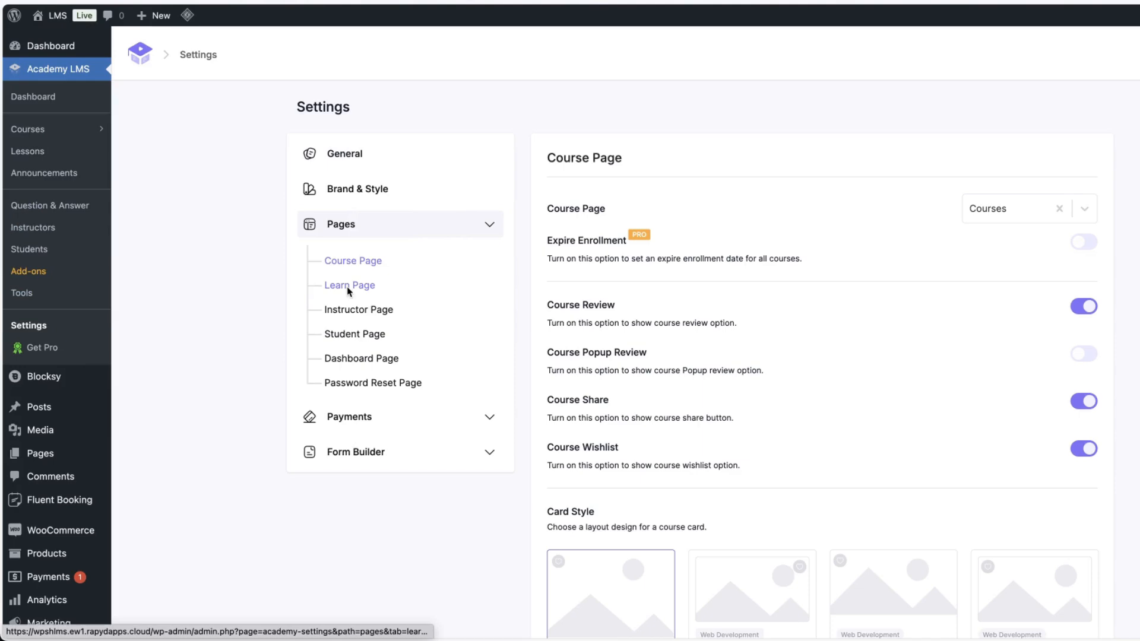
click(364, 260)
scroll(780, 233, down, 5)
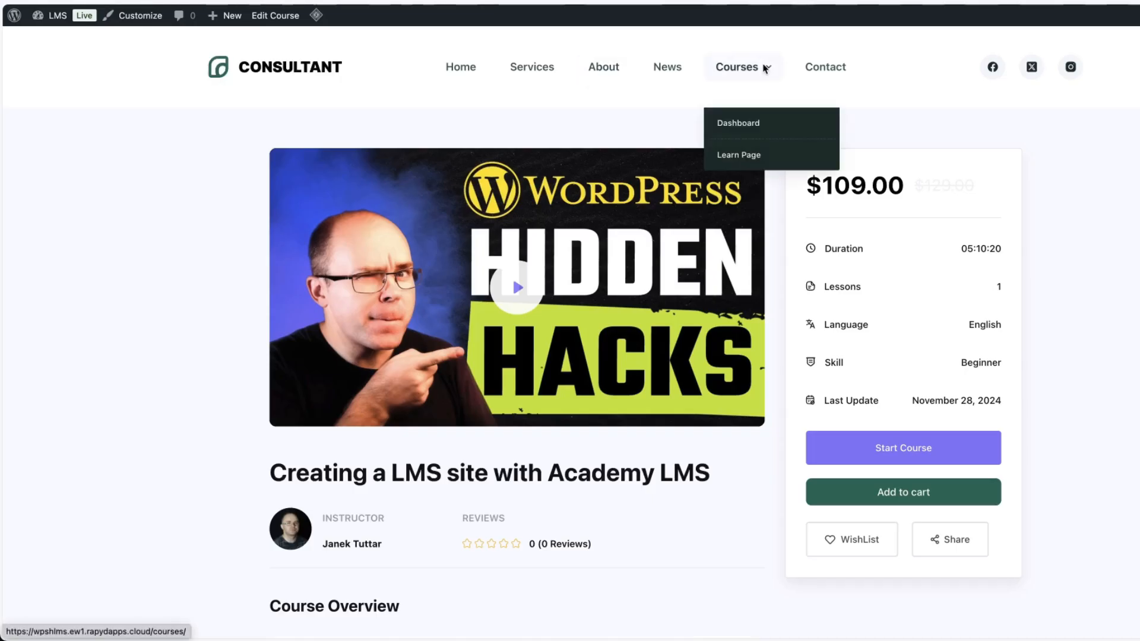
click(765, 69)
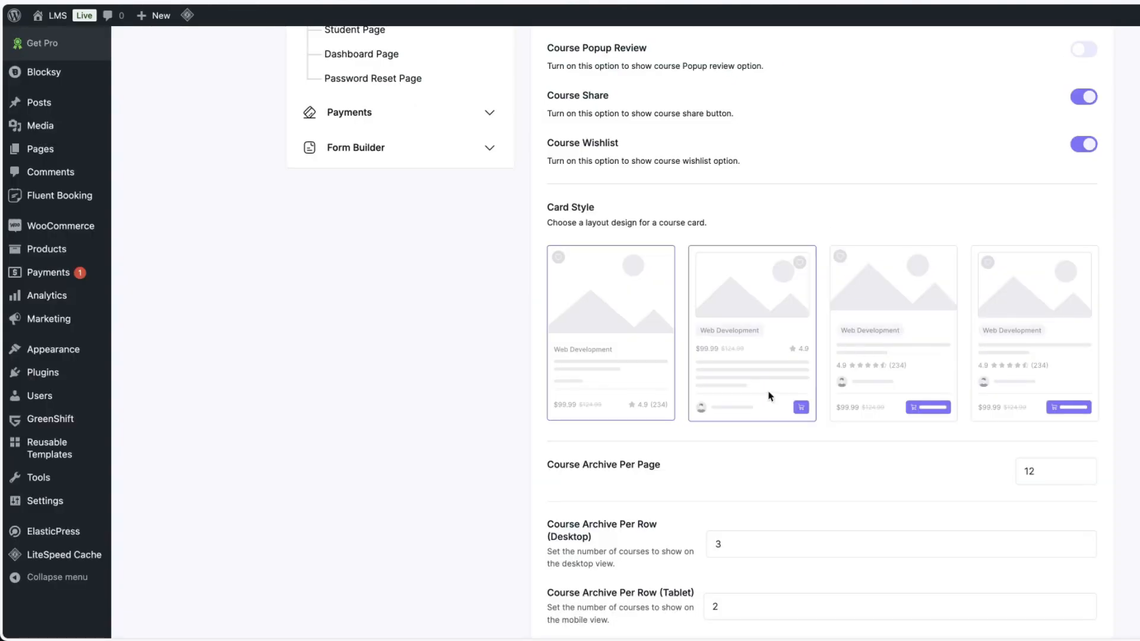
click(917, 319)
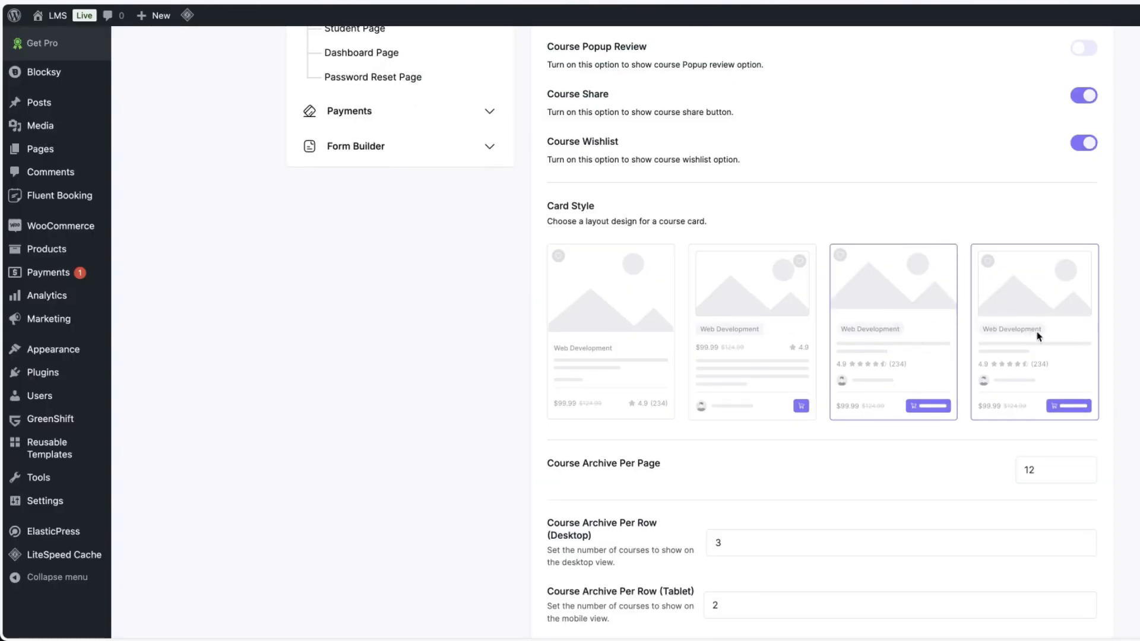
Turn off Total Enroll Count in the course details settings.
scroll(1009, 333, down, 2)
scroll(1091, 337, down, 5)
click(895, 367)
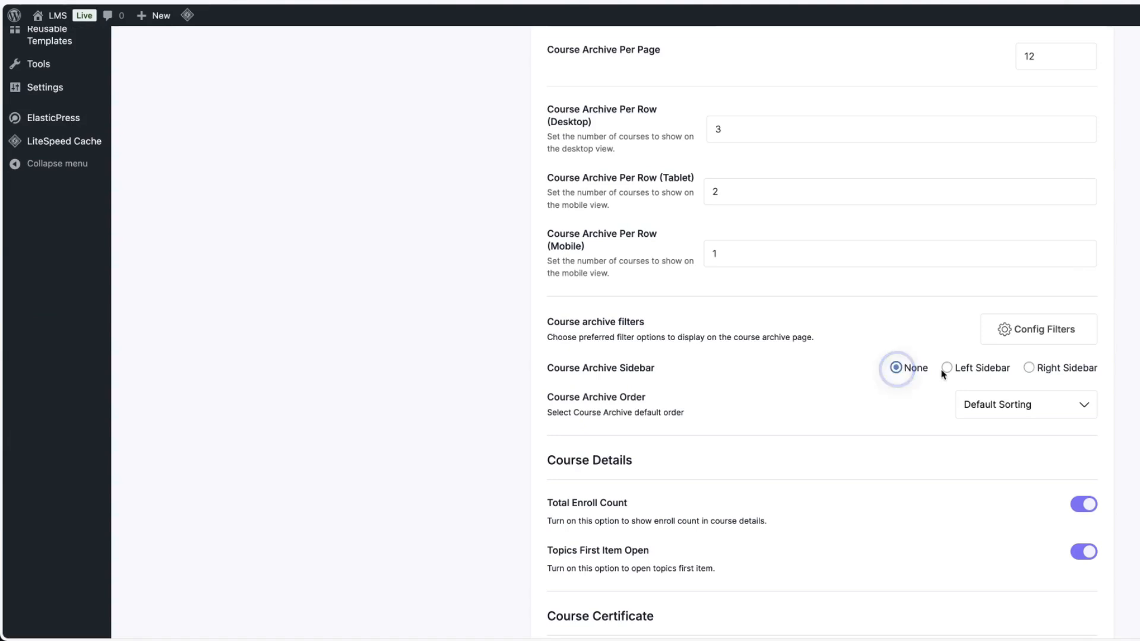
scroll(1099, 368, down, 3)
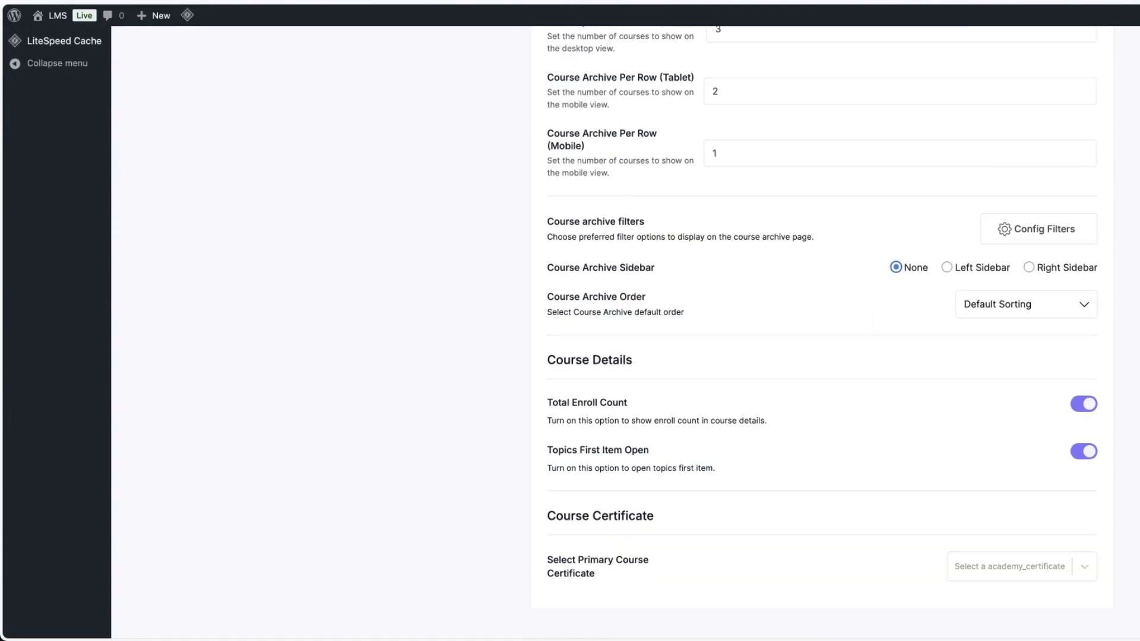
click(1084, 368)
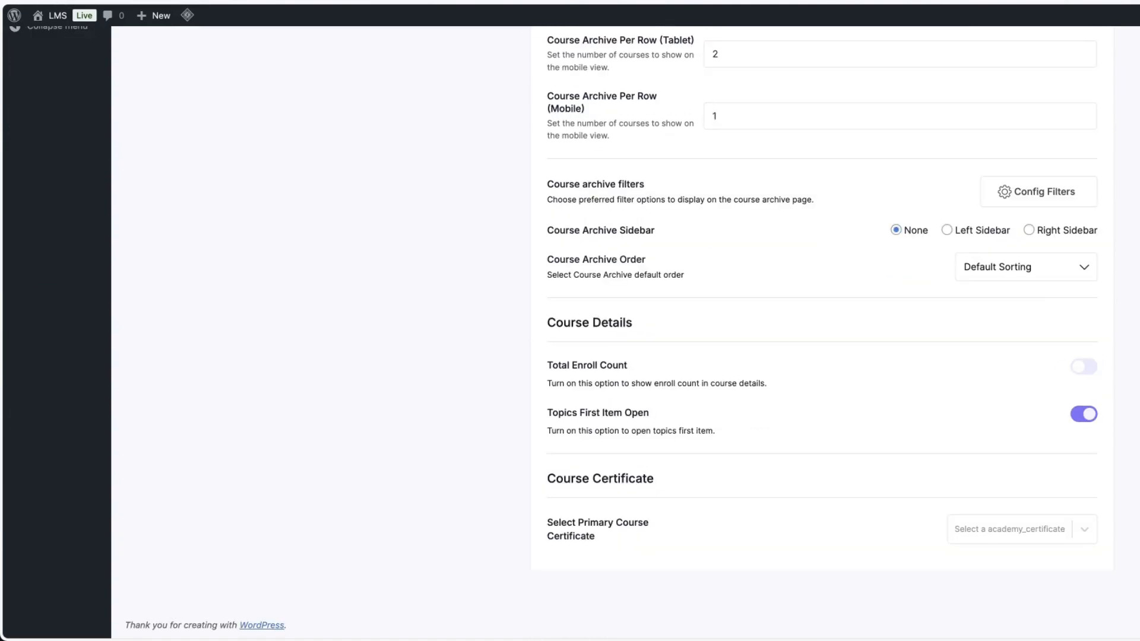
scroll(1139, 369, up, 15)
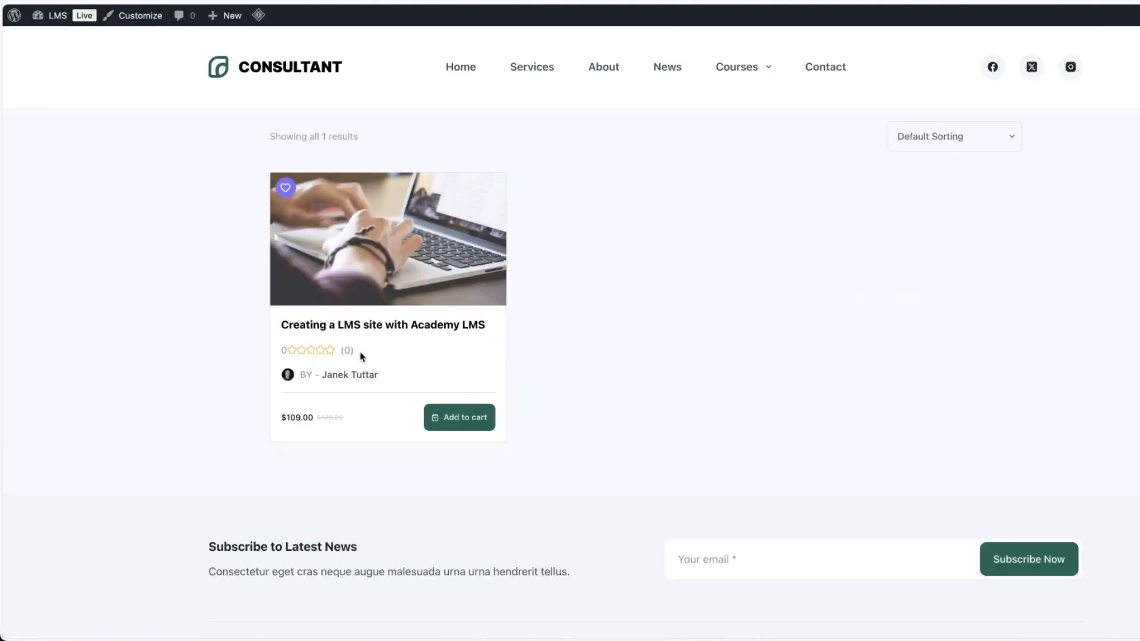
Open the course from the course archive and start it to view the lesson page.
click(446, 415)
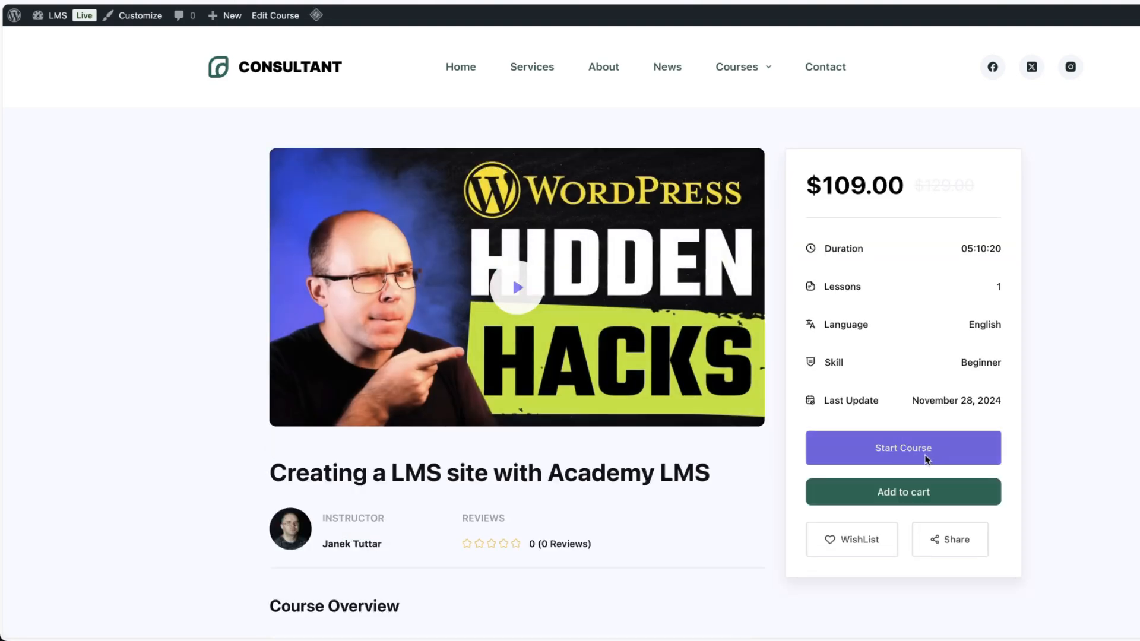
click(897, 448)
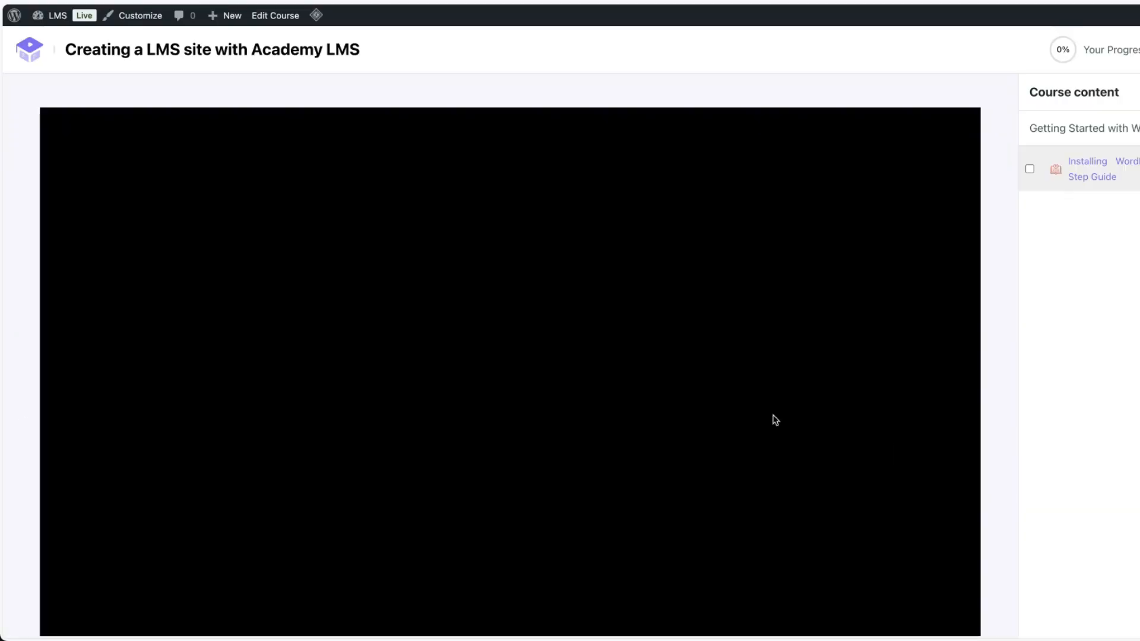
scroll(25, 249, down, 3)
scroll(25, 249, down, 1)
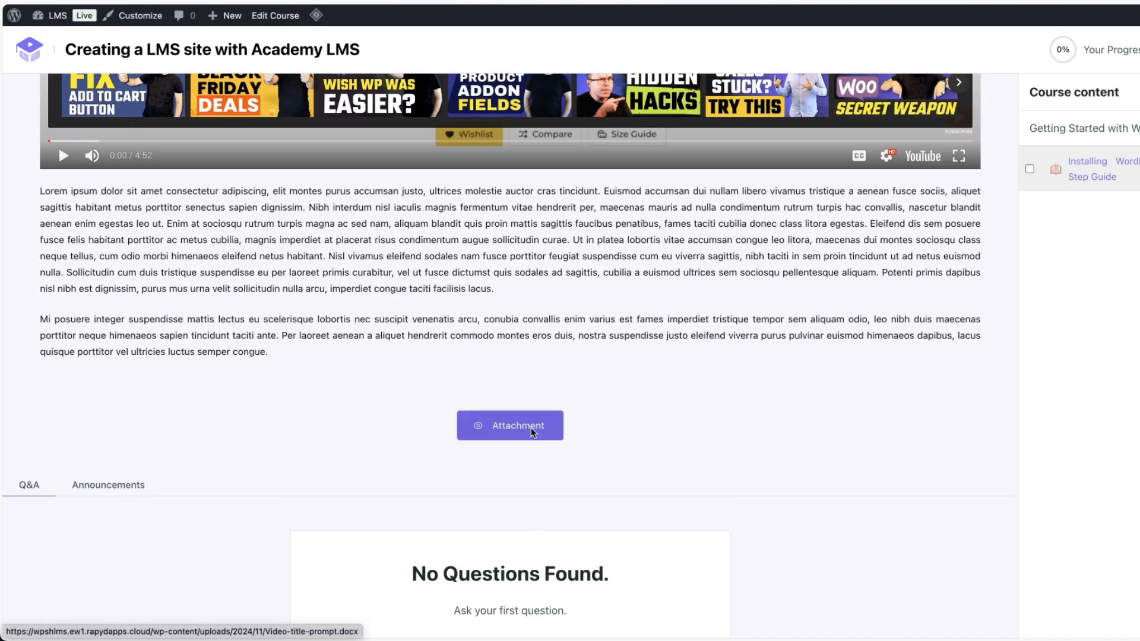
Mark the "Installing WordPress: A Step-by-Step Guide" lesson as complete.
scroll(206, 427, down, 5)
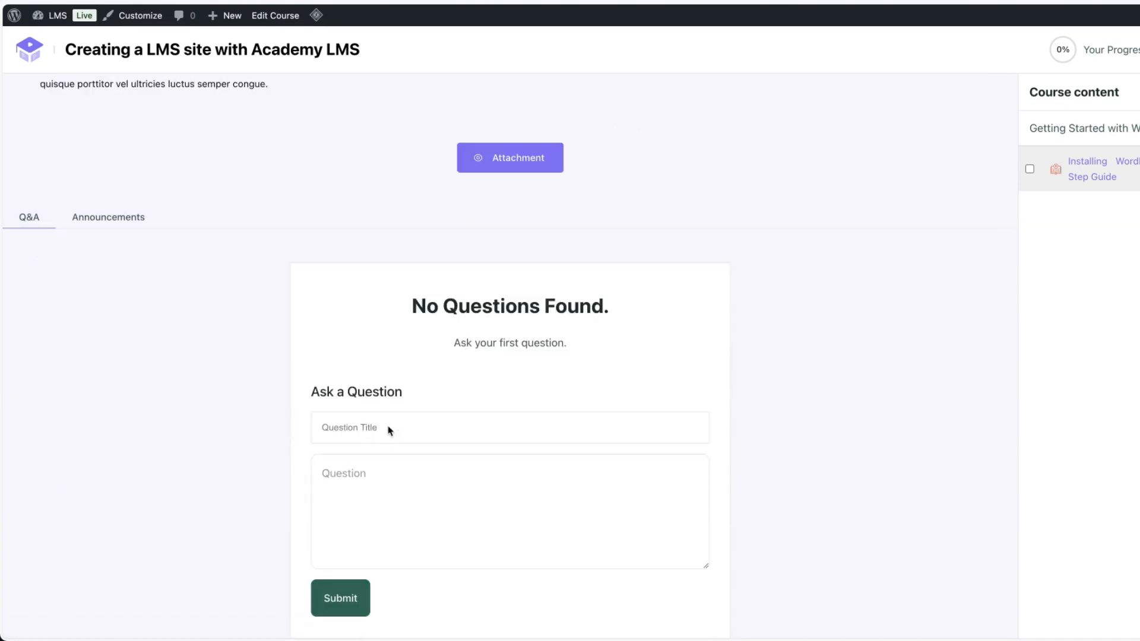
click(123, 224)
scroll(844, 321, up, 5)
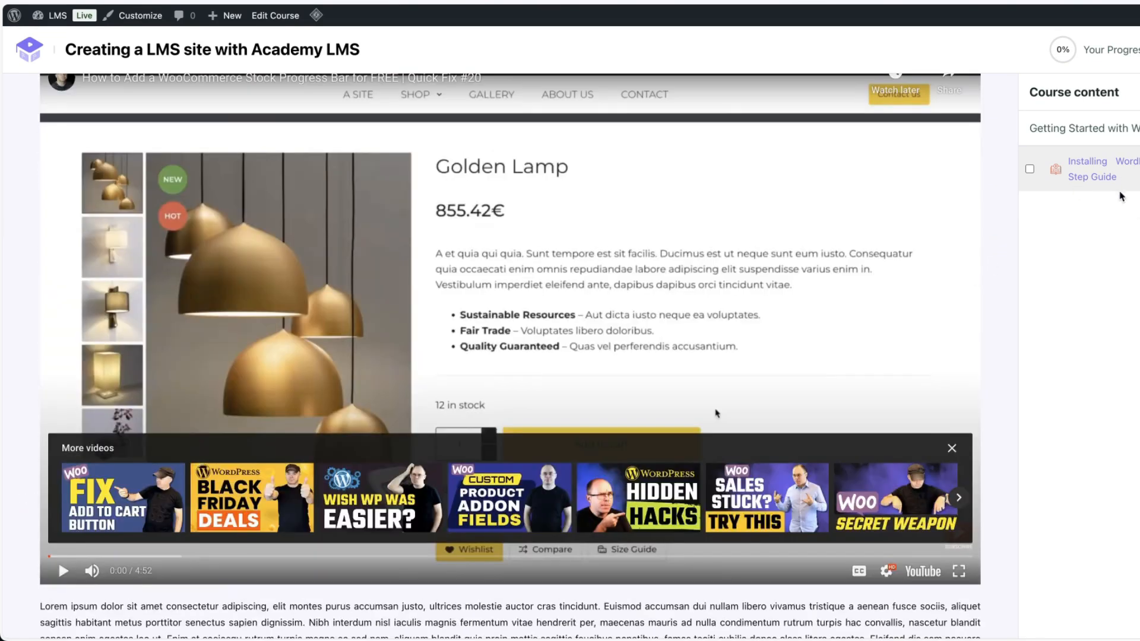
click(1030, 169)
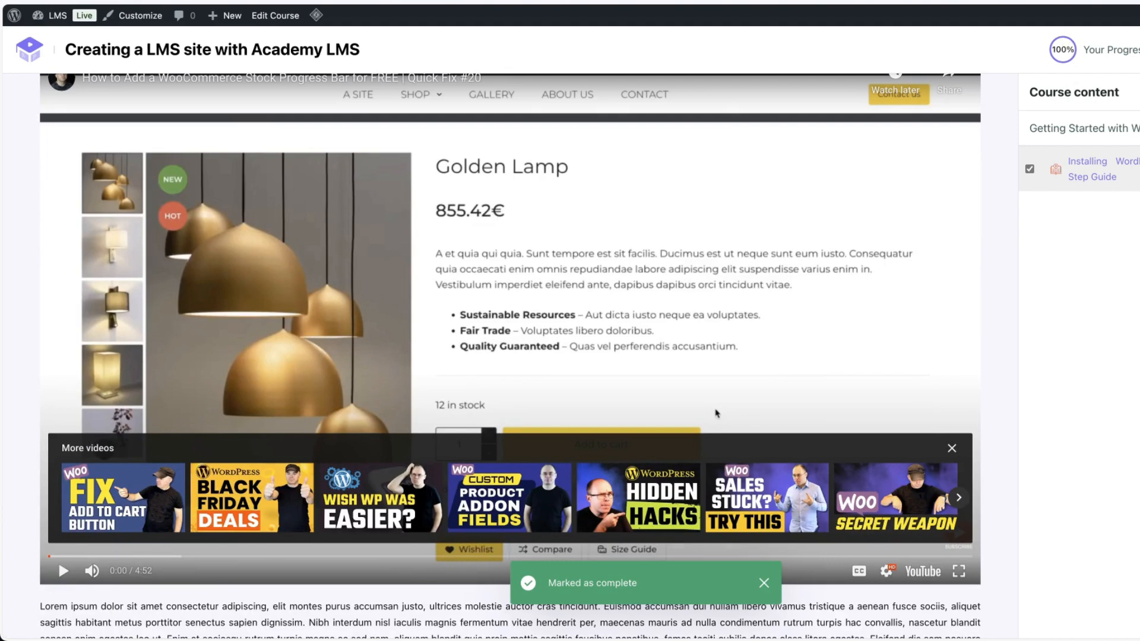
Return to the course page and open the student Dashboard from the Courses menu.
click(1137, 49)
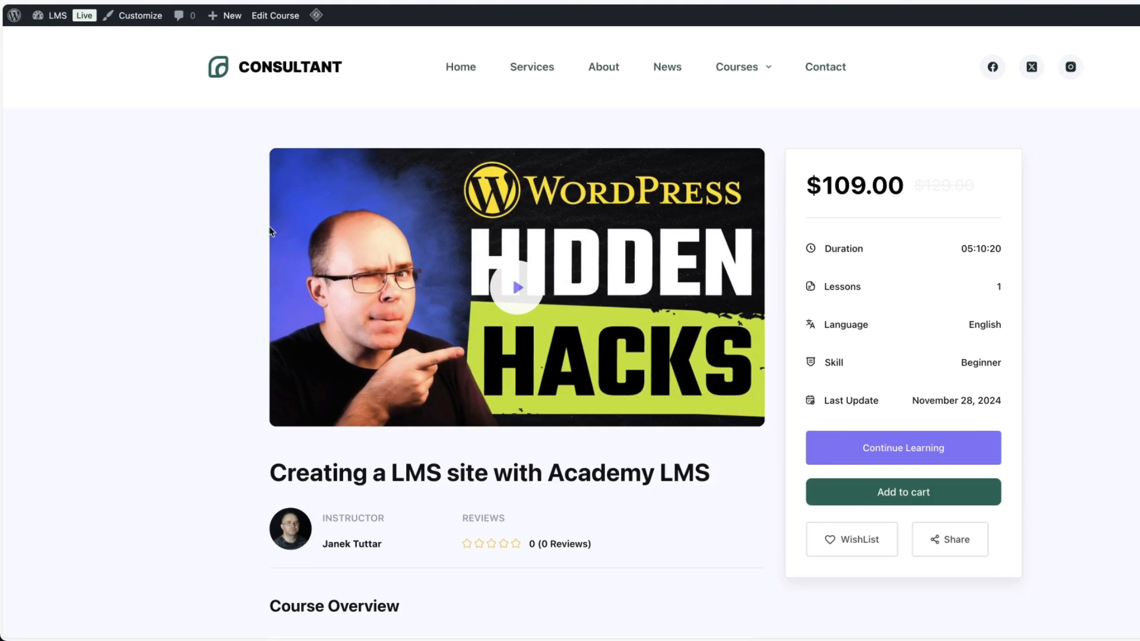
mouse_move(737, 67)
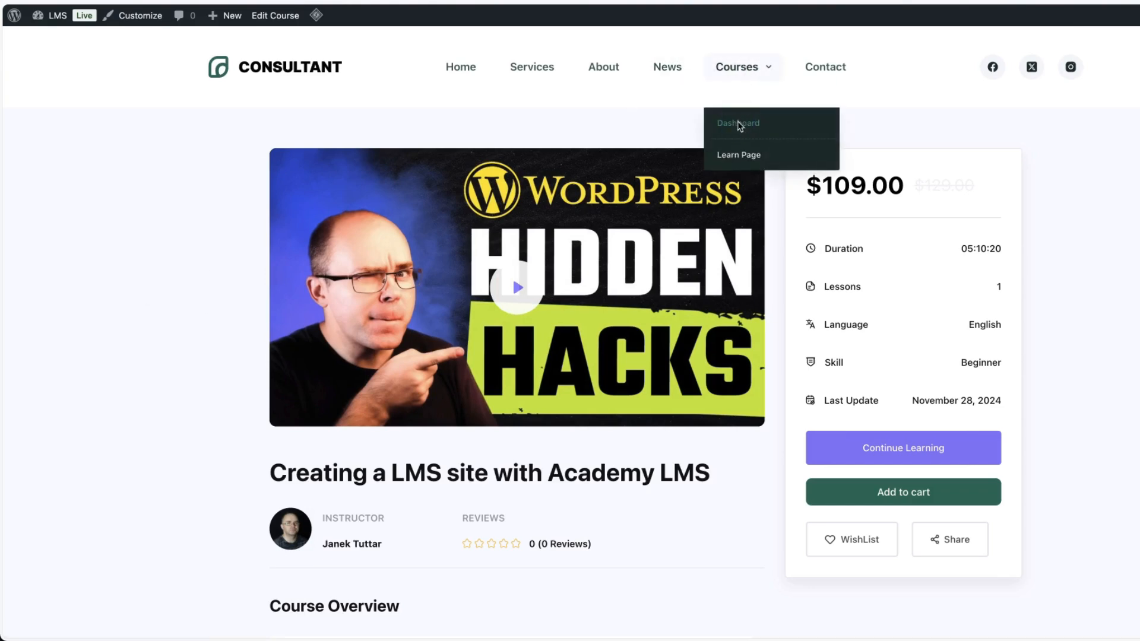
click(740, 124)
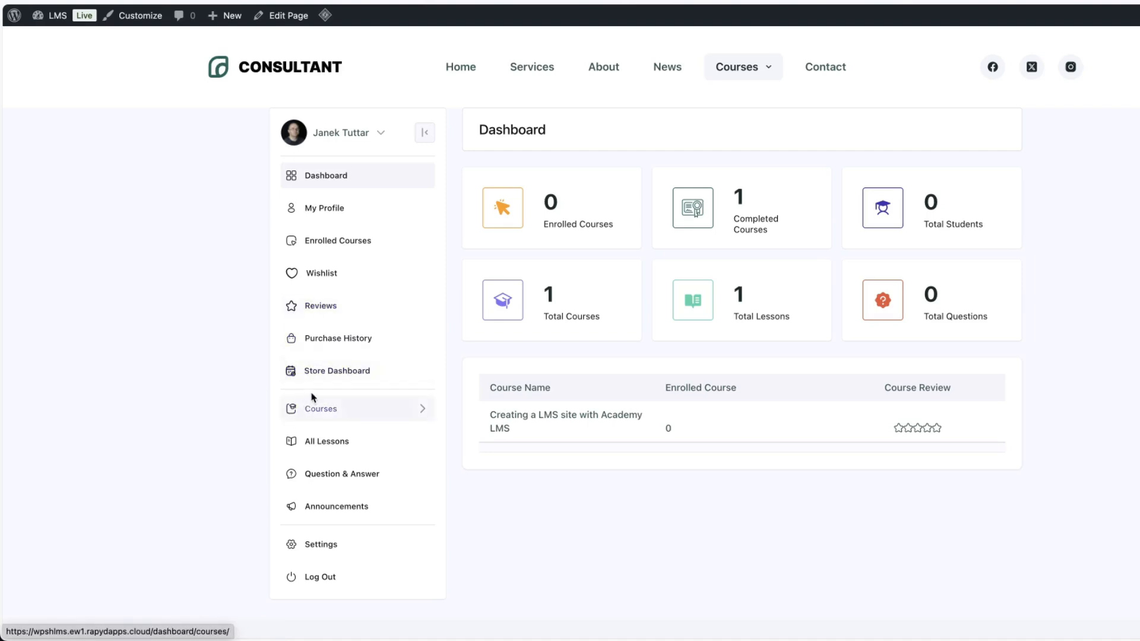
scroll(170, 306, down, 2)
scroll(170, 305, up, 2)
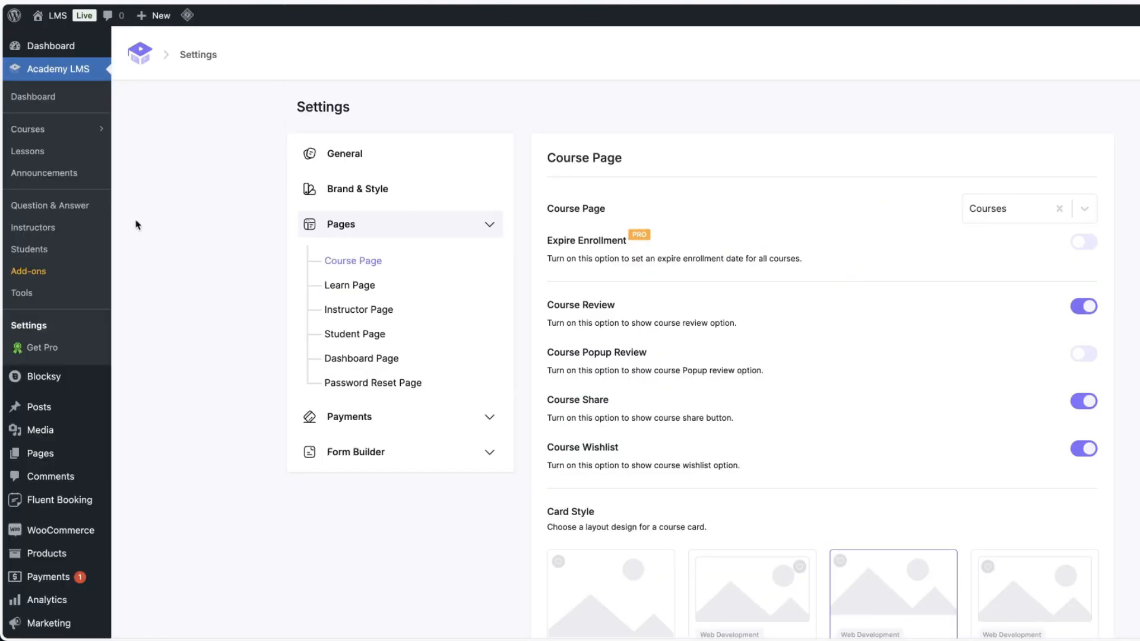
Activate the free Quizzes add-on in Academy LMS Add-ons.
click(36, 272)
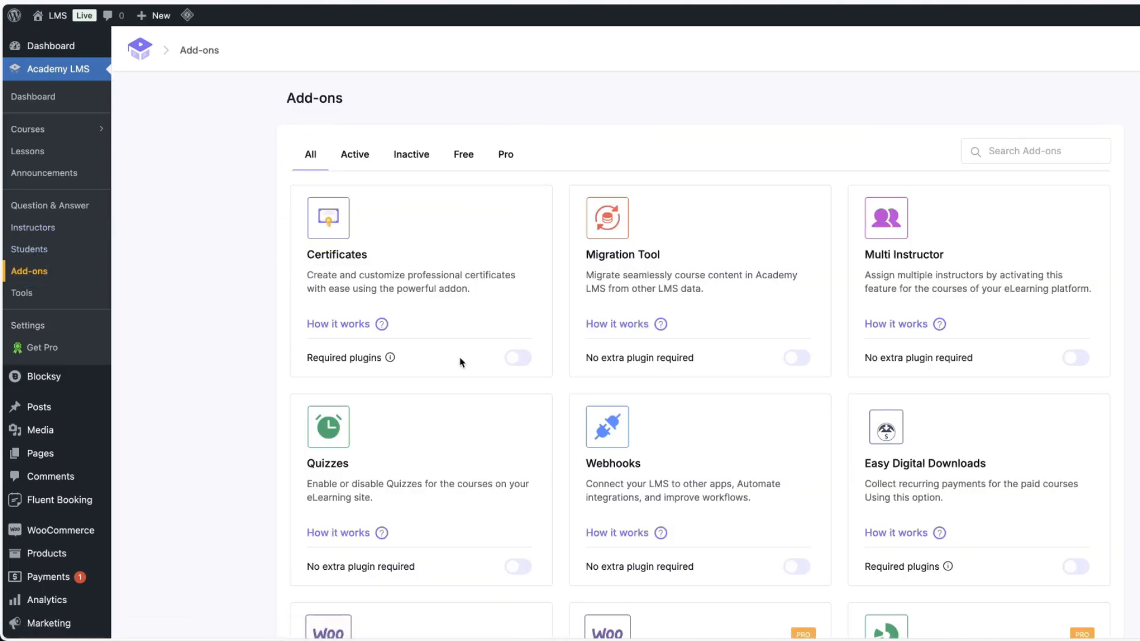
click(465, 154)
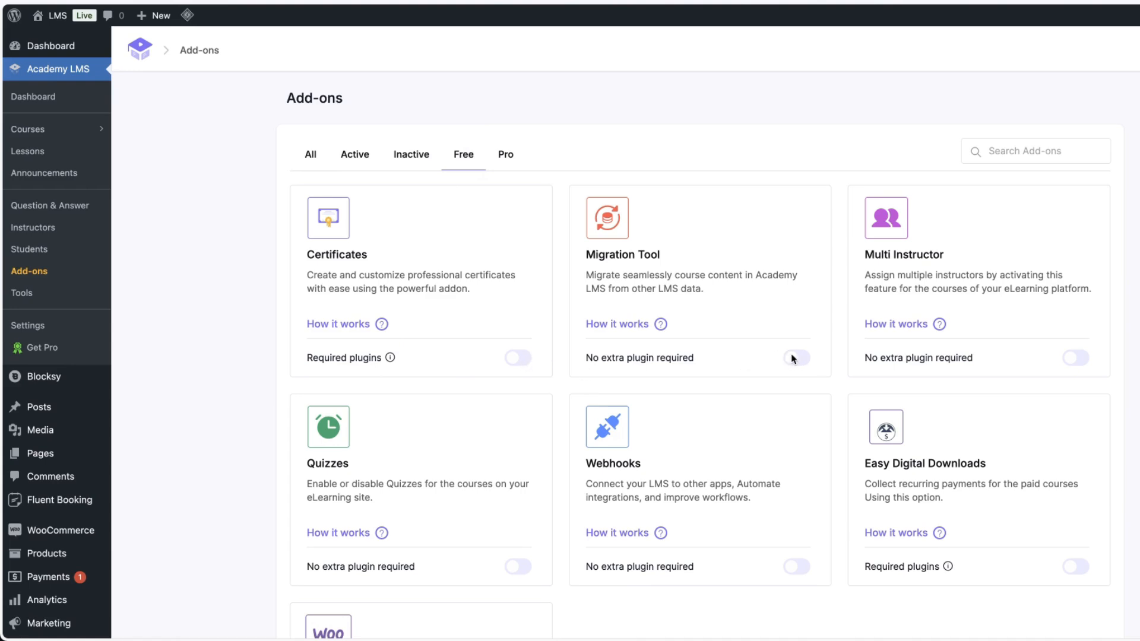
scroll(1061, 285, down, 2)
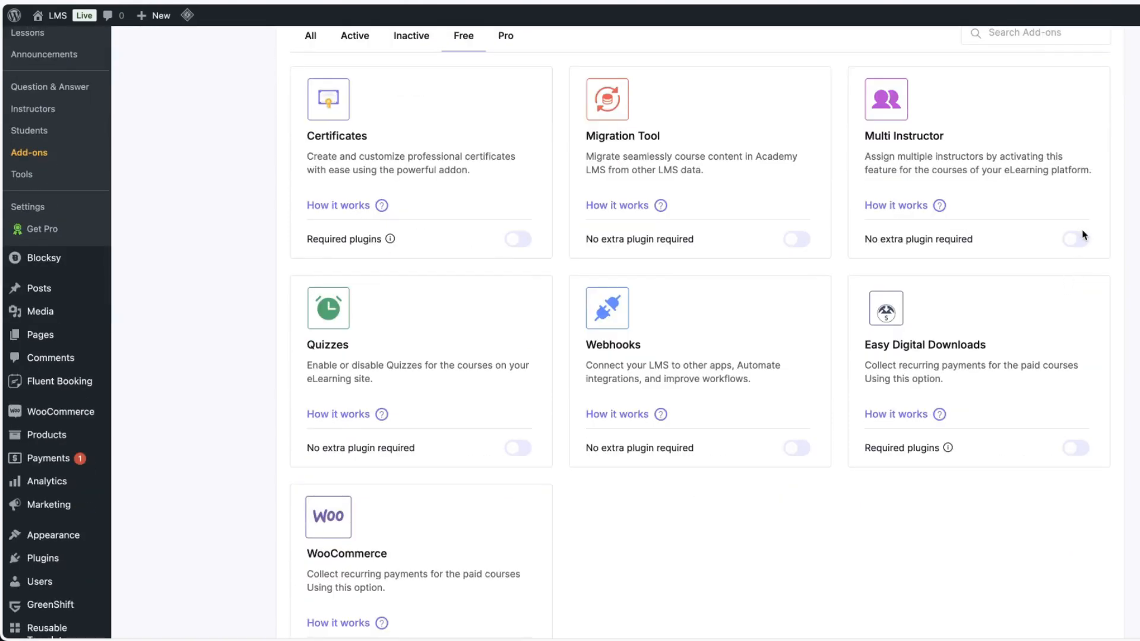
click(518, 448)
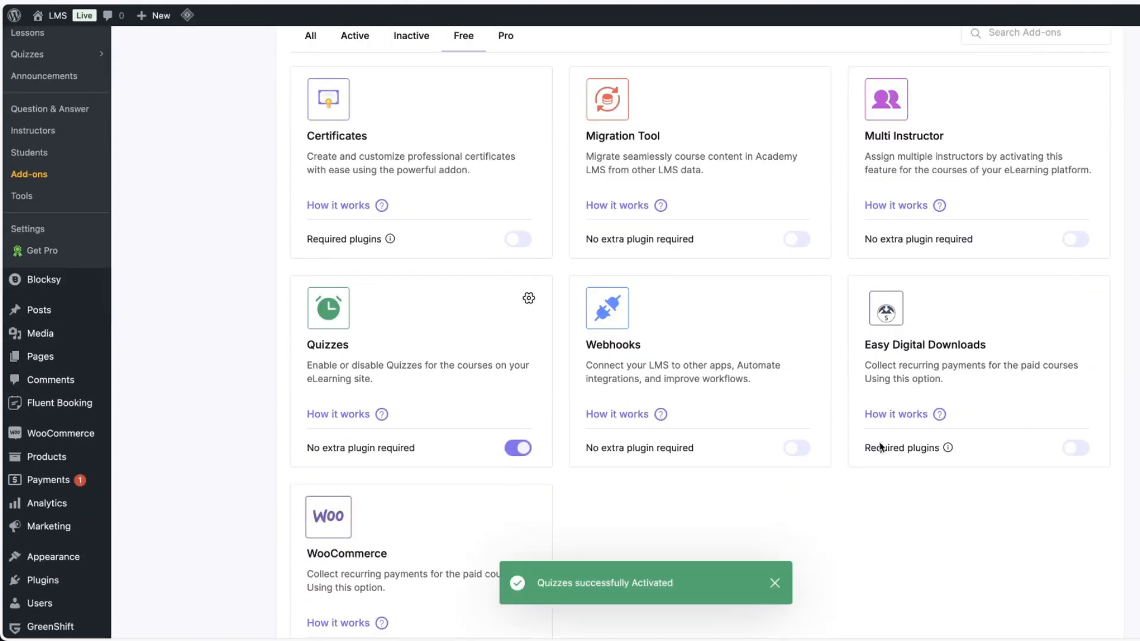
Browse the list of Pro add-ons.
scroll(758, 383, down, 2)
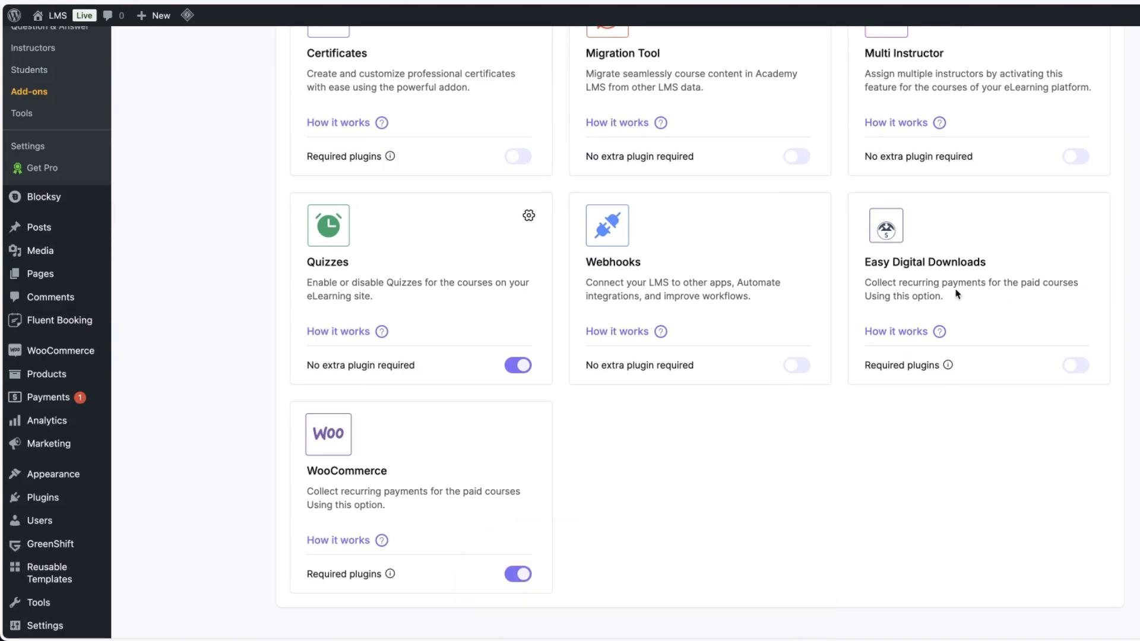
scroll(817, 425, up, 4)
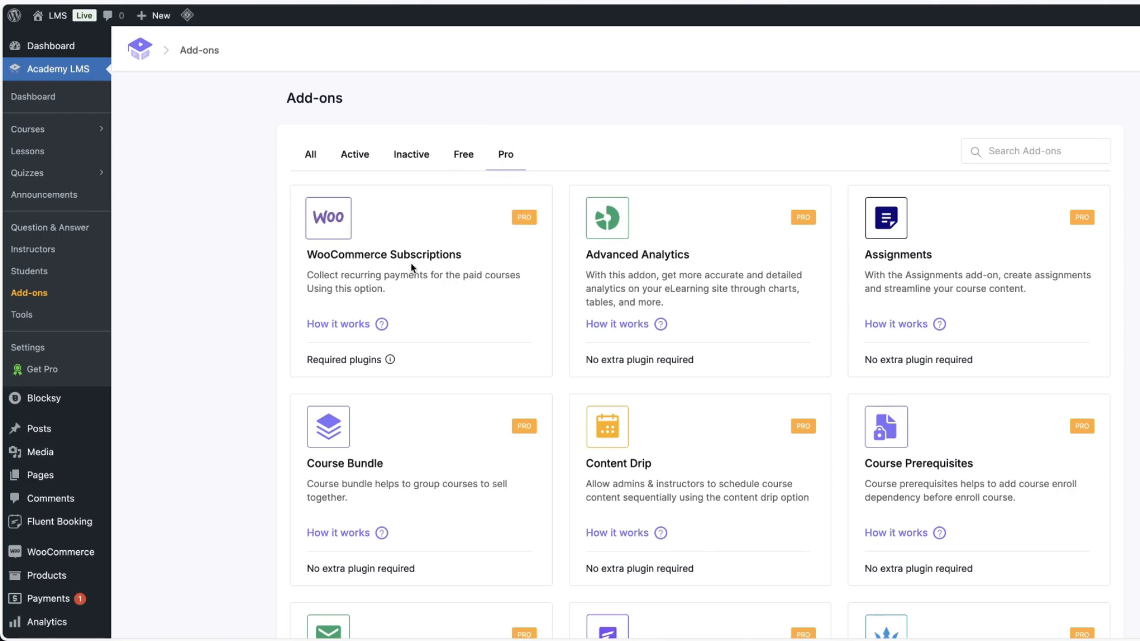
scroll(924, 269, down, 2)
scroll(924, 269, down, 3)
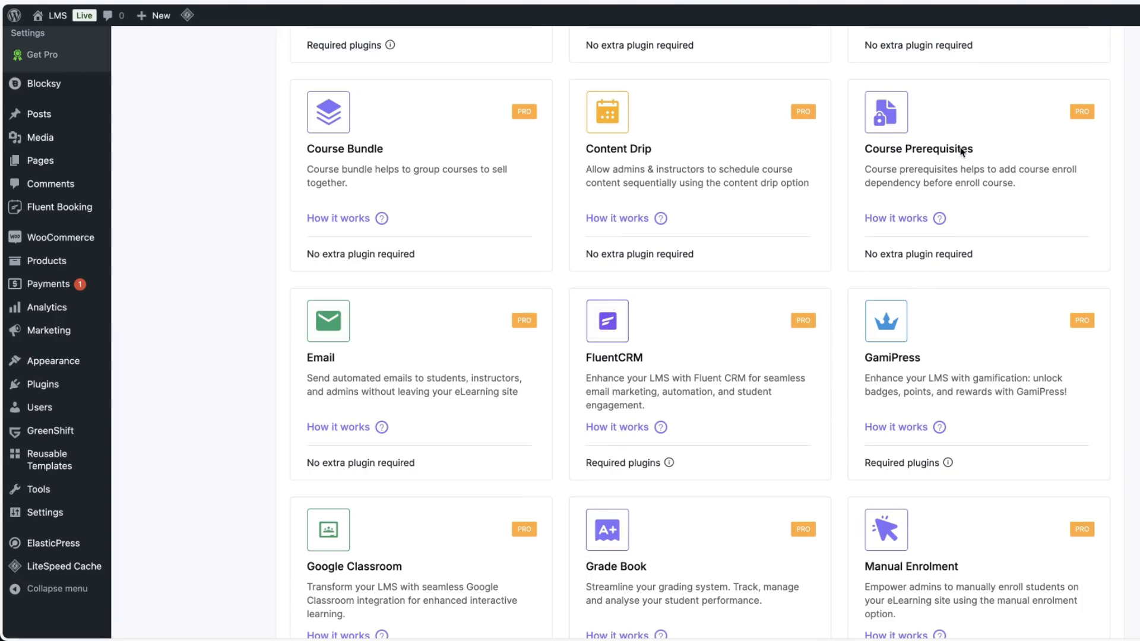
scroll(237, 266, up, 5)
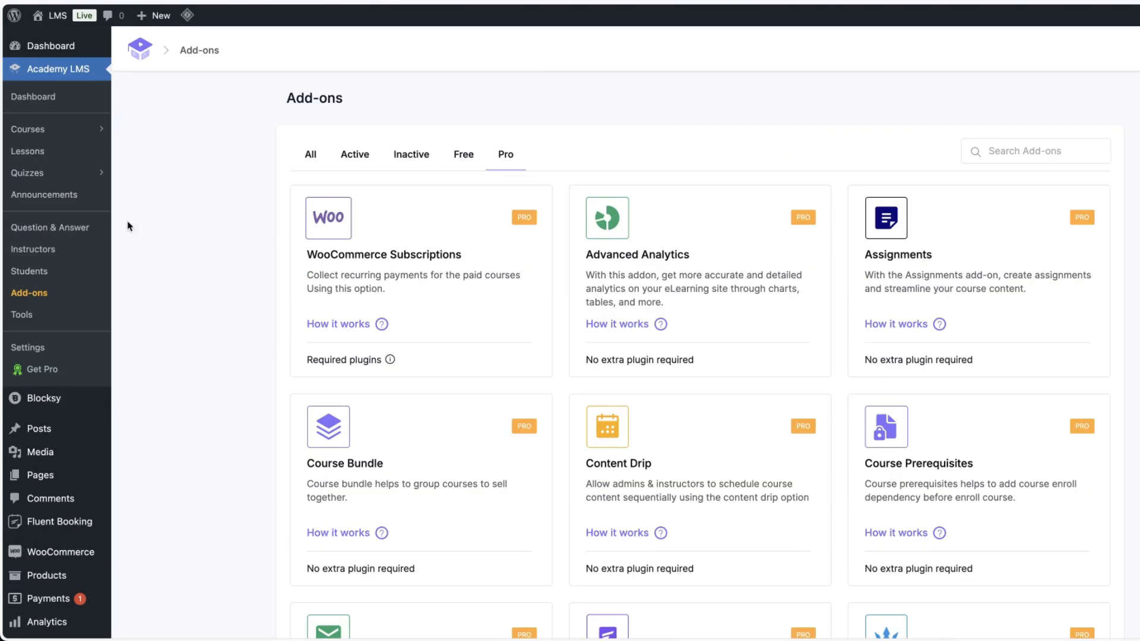
click(39, 174)
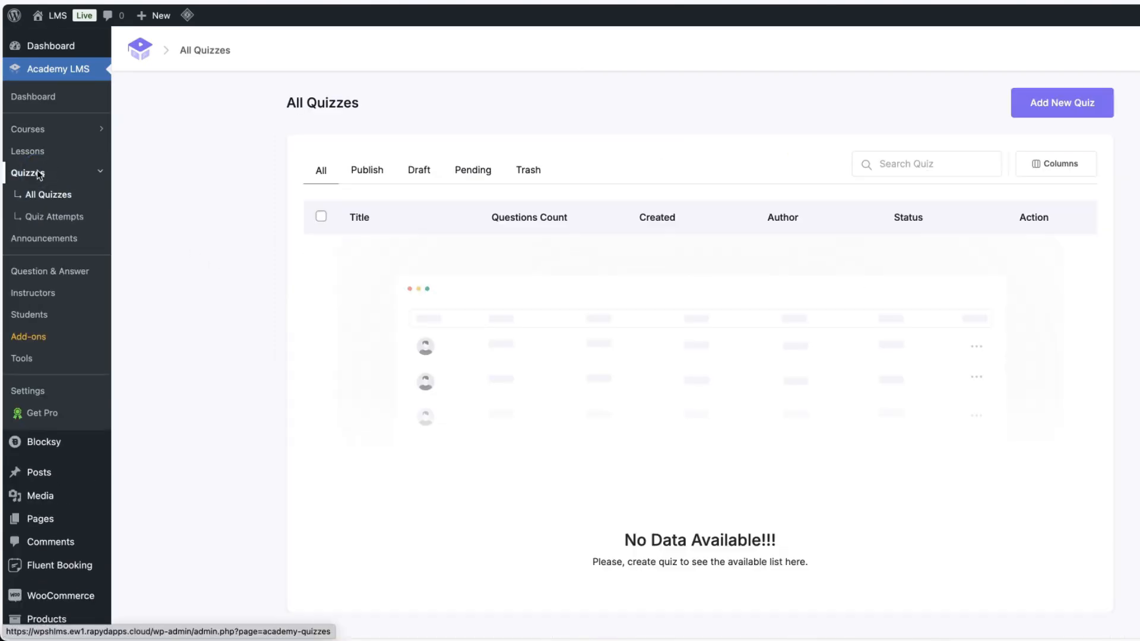
click(1038, 108)
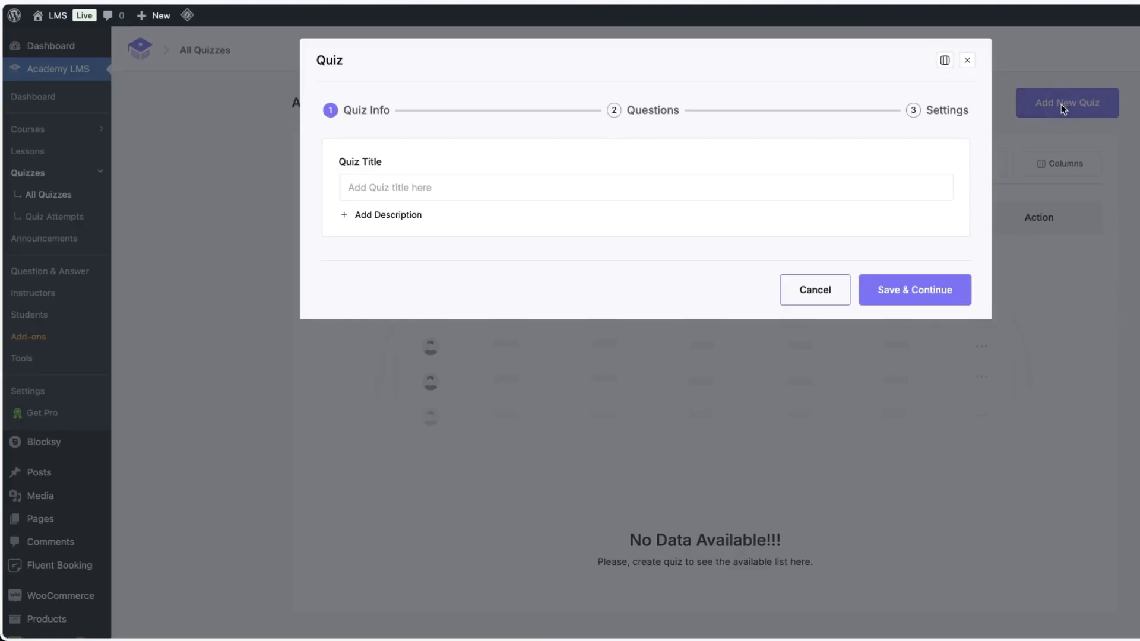
click(968, 60)
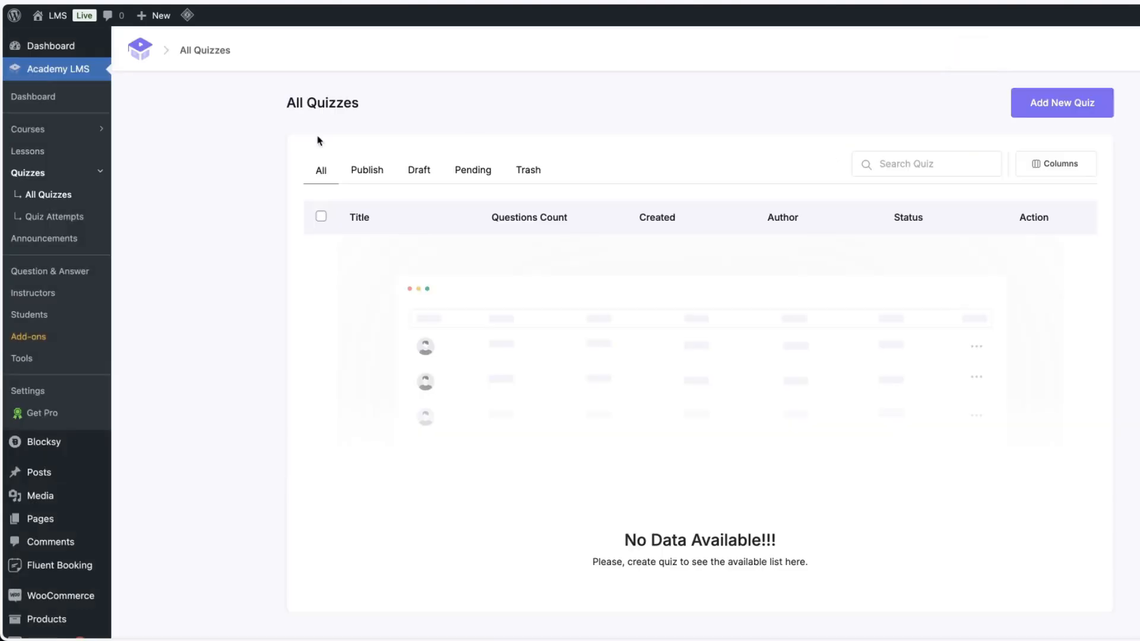
click(35, 129)
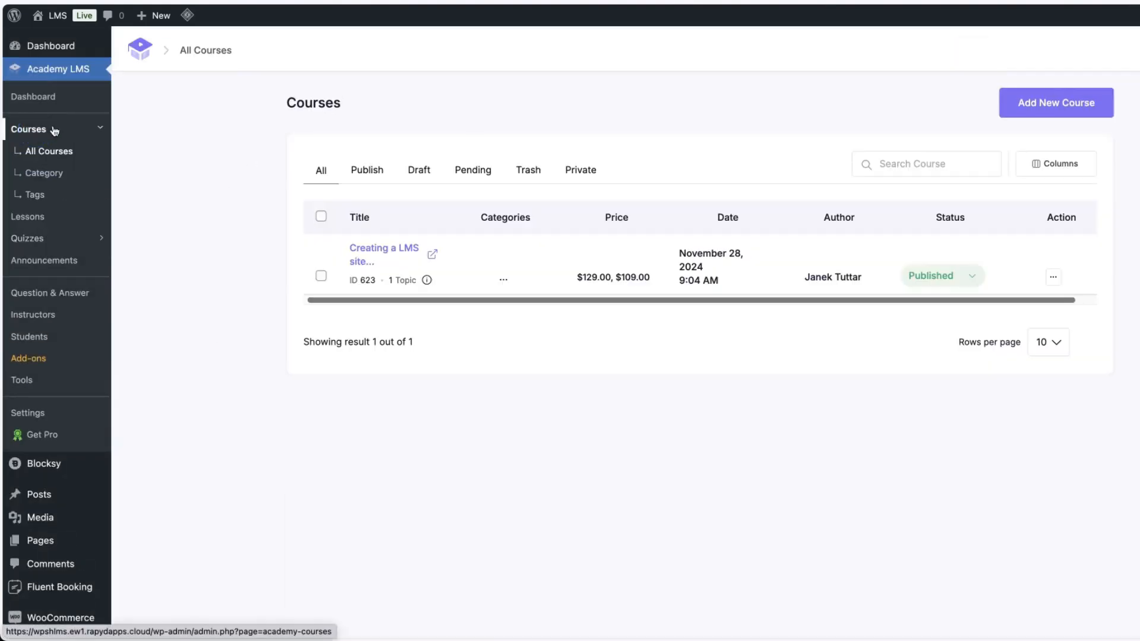
click(360, 267)
scroll(687, 343, down, 10)
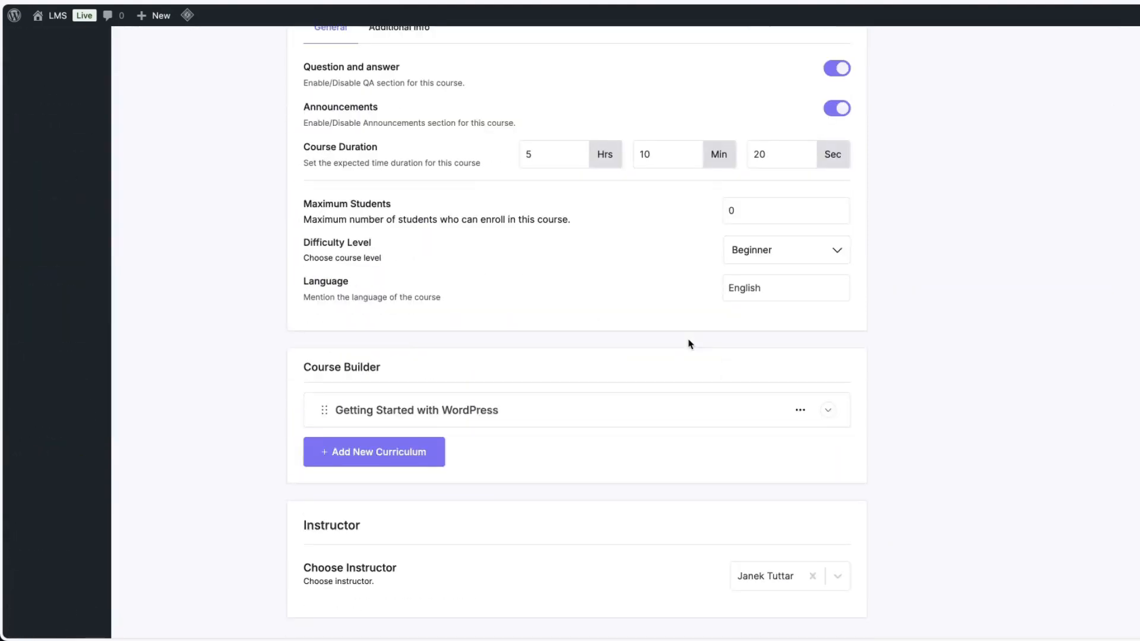
click(689, 345)
click(360, 431)
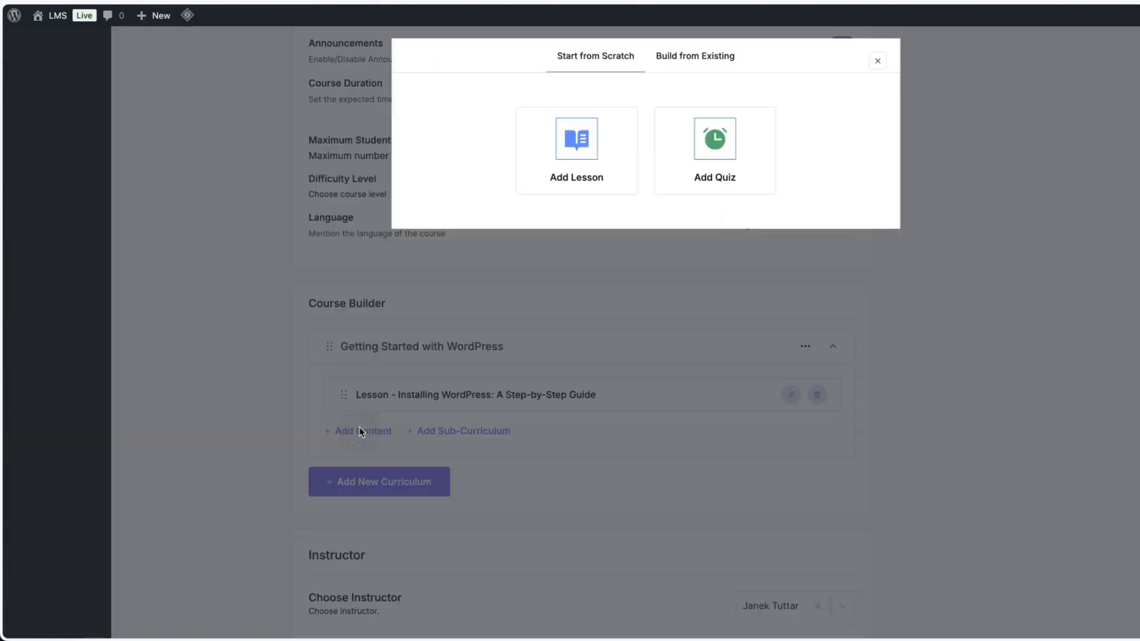
click(718, 149)
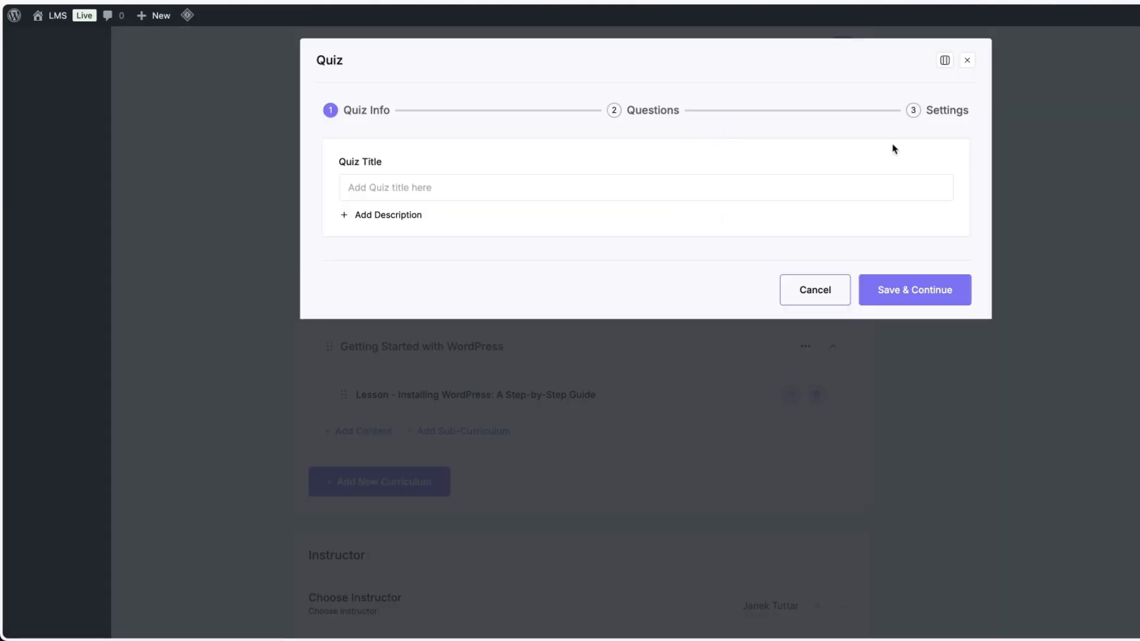
click(968, 60)
click(878, 61)
scroll(574, 310, down, 2)
scroll(575, 310, up, 20)
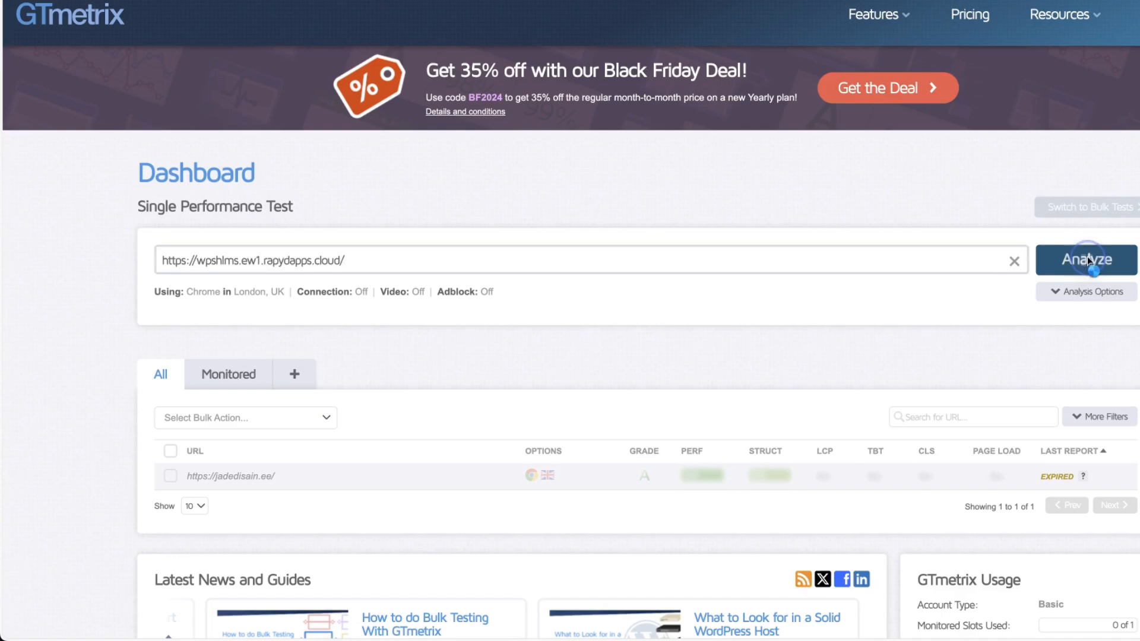
Run a GTmetrix performance analysis on the site's URL.
click(1087, 257)
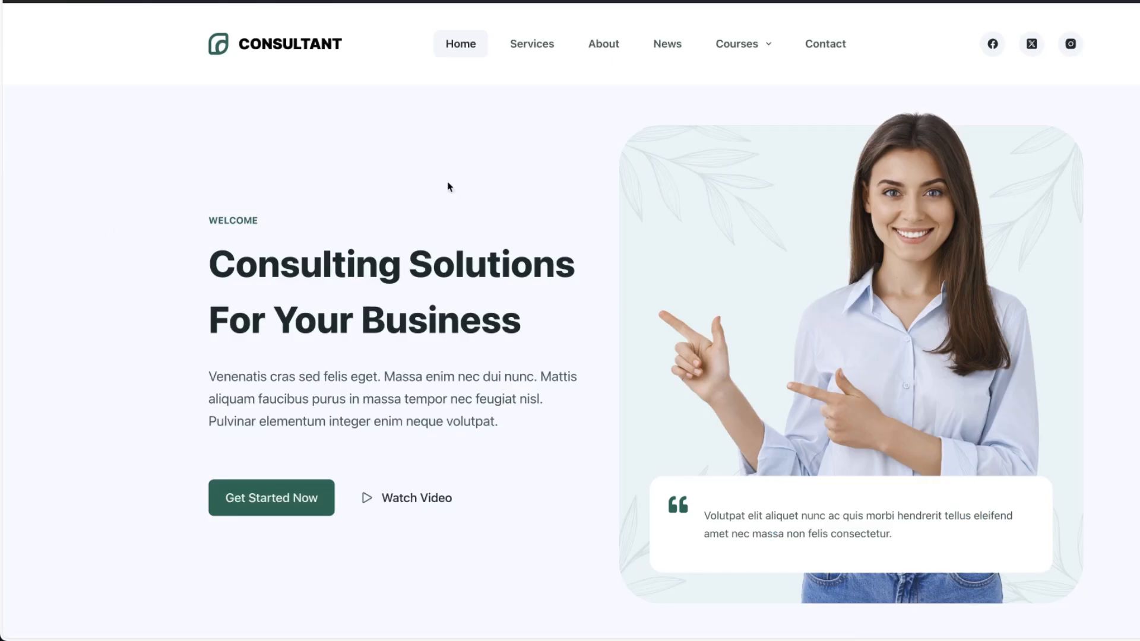
Check the Courses page's load timing with the Performance-Analyser browser extension.
click(741, 45)
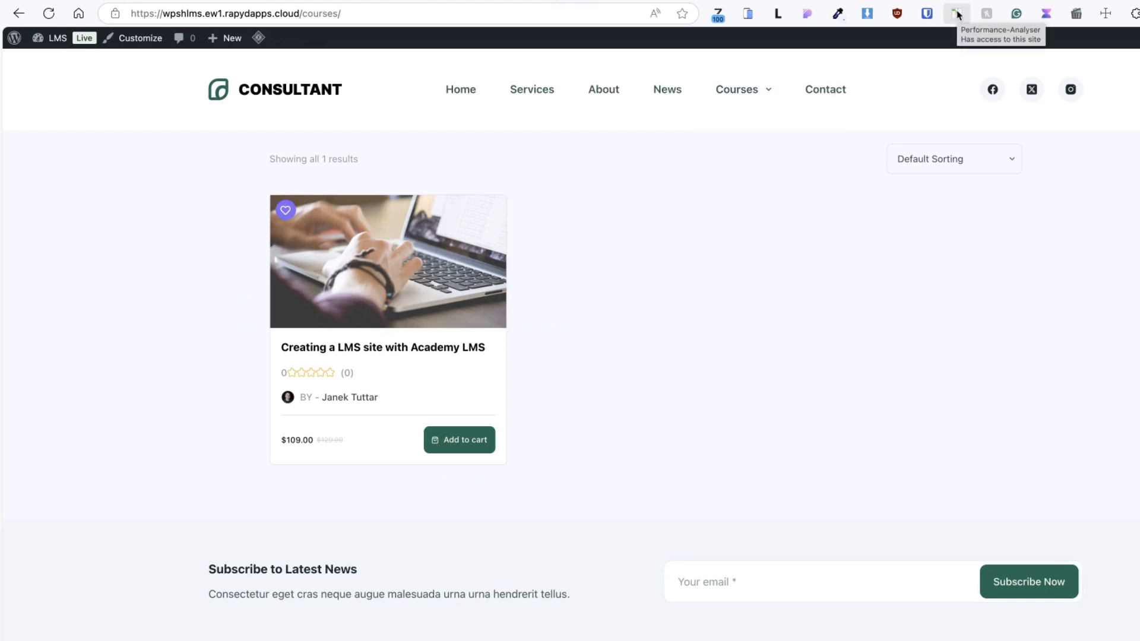
click(958, 15)
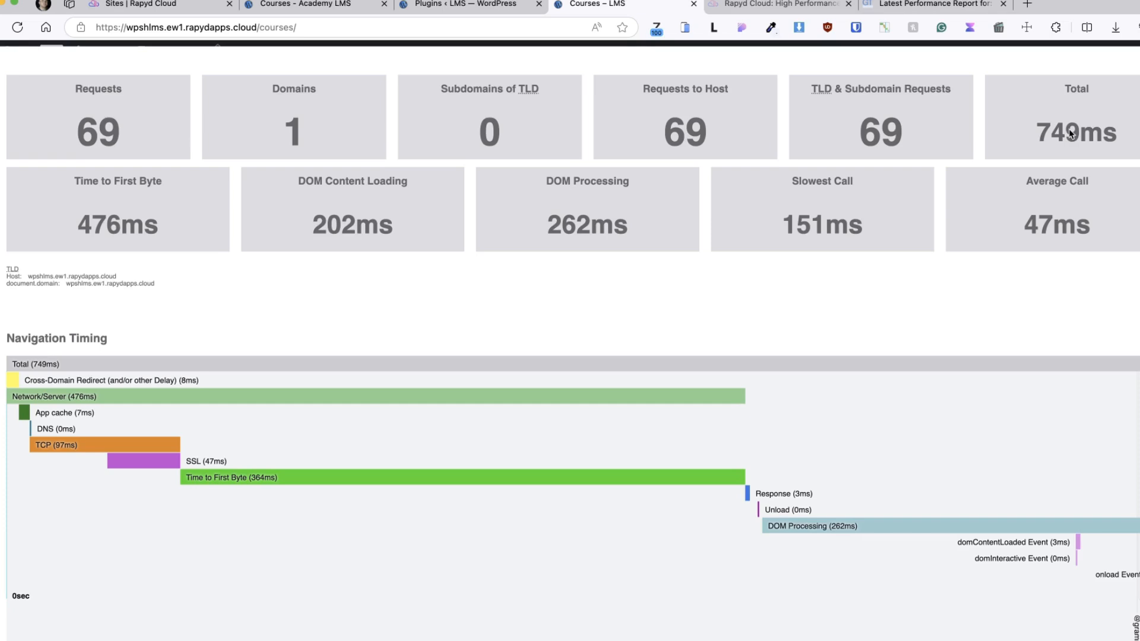
click(1137, 58)
Open the Creating a LMS site with Academy LMS course page and check its load timing with the extension.
click(301, 292)
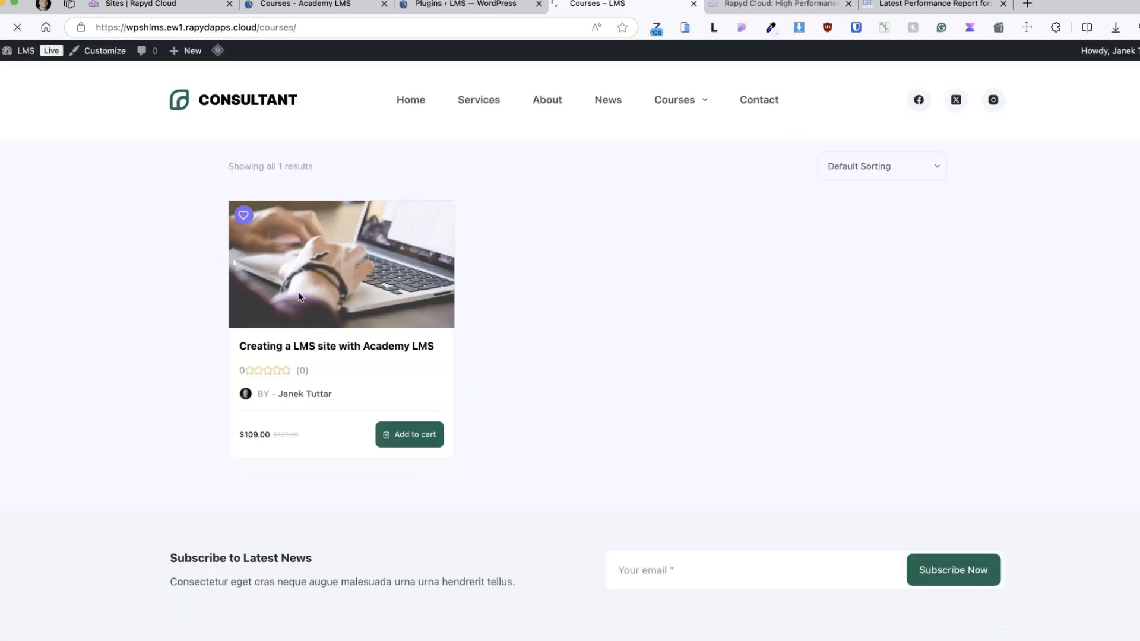
click(884, 27)
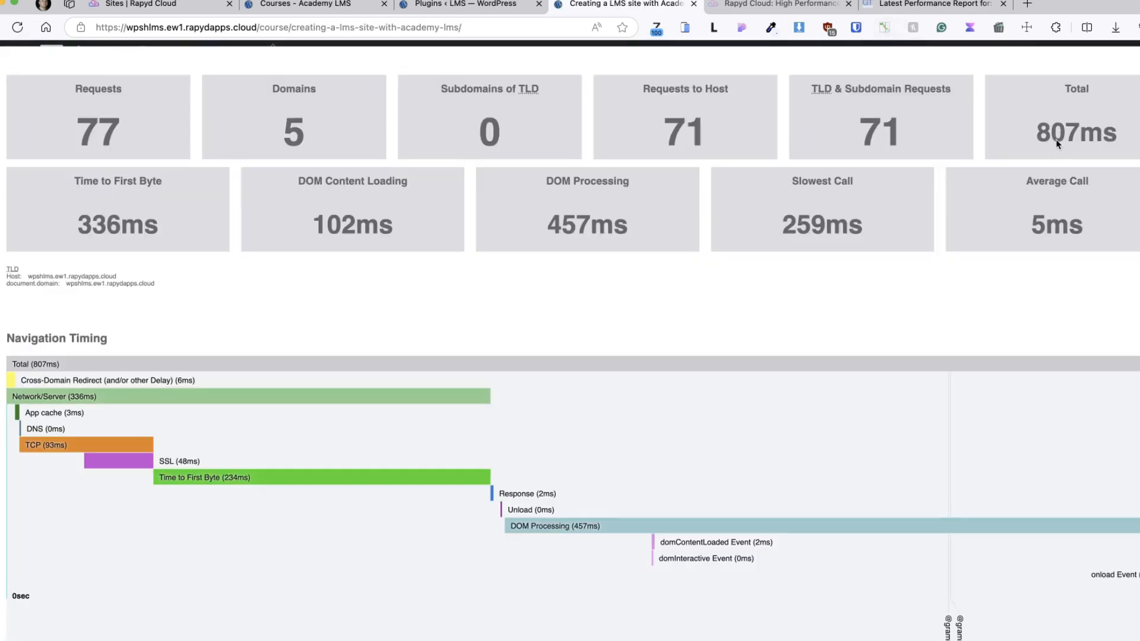
click(1137, 58)
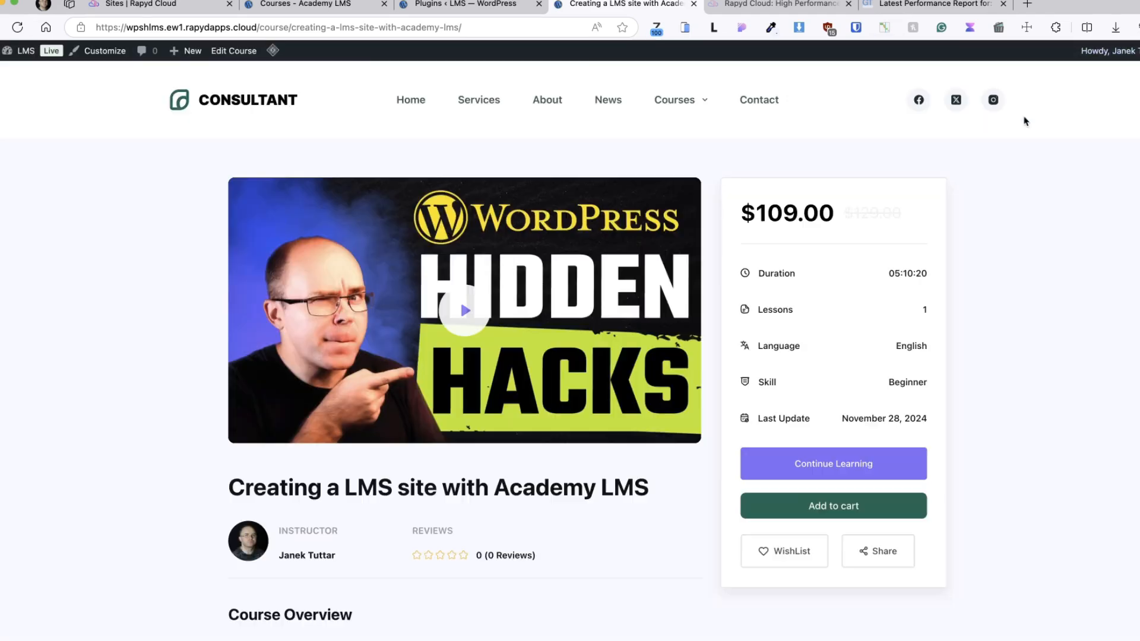
Continue learning into the course lesson and check that page's load timing with the extension.
click(763, 464)
click(29, 480)
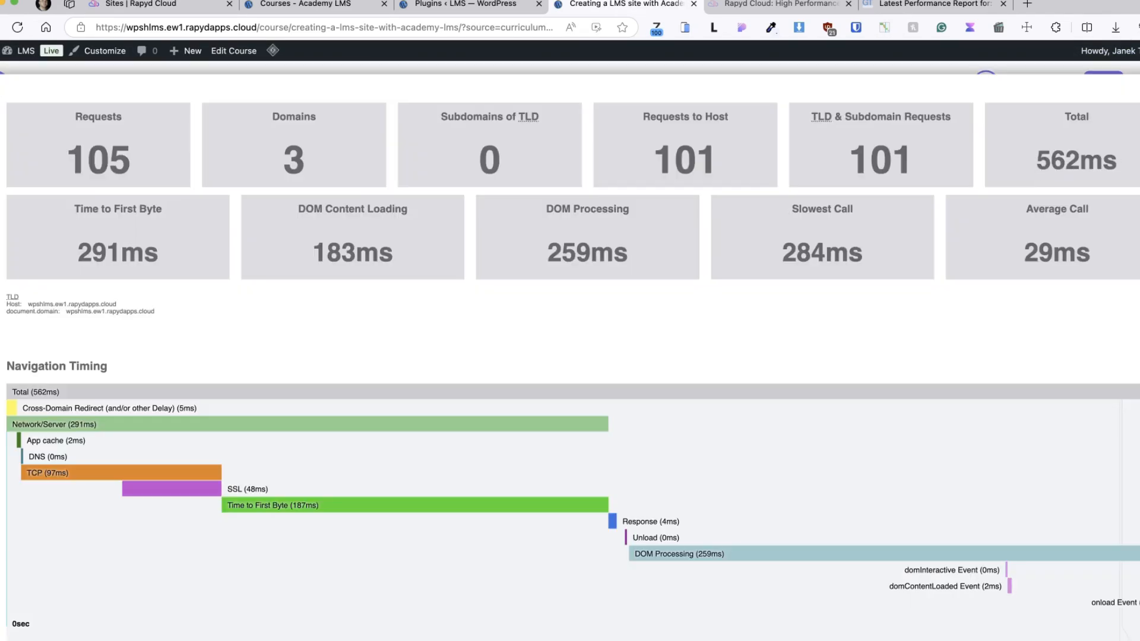
click(1137, 83)
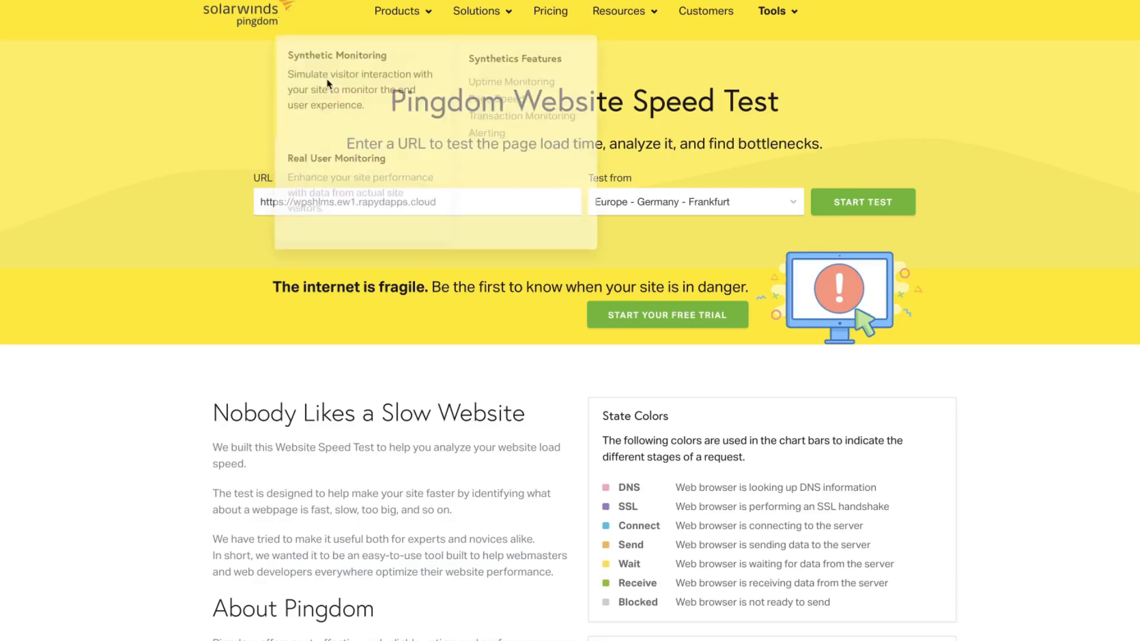
Run a Pingdom speed test on the site from Europe - Germany - Frankfurt and review the results.
click(861, 204)
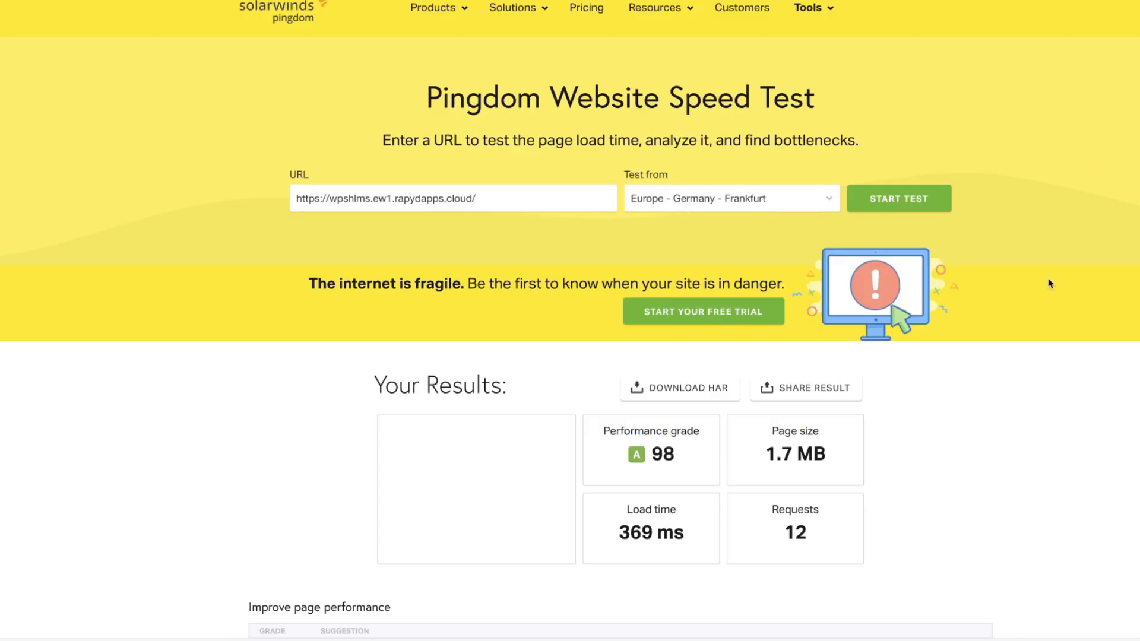
scroll(1052, 284, down, 2)
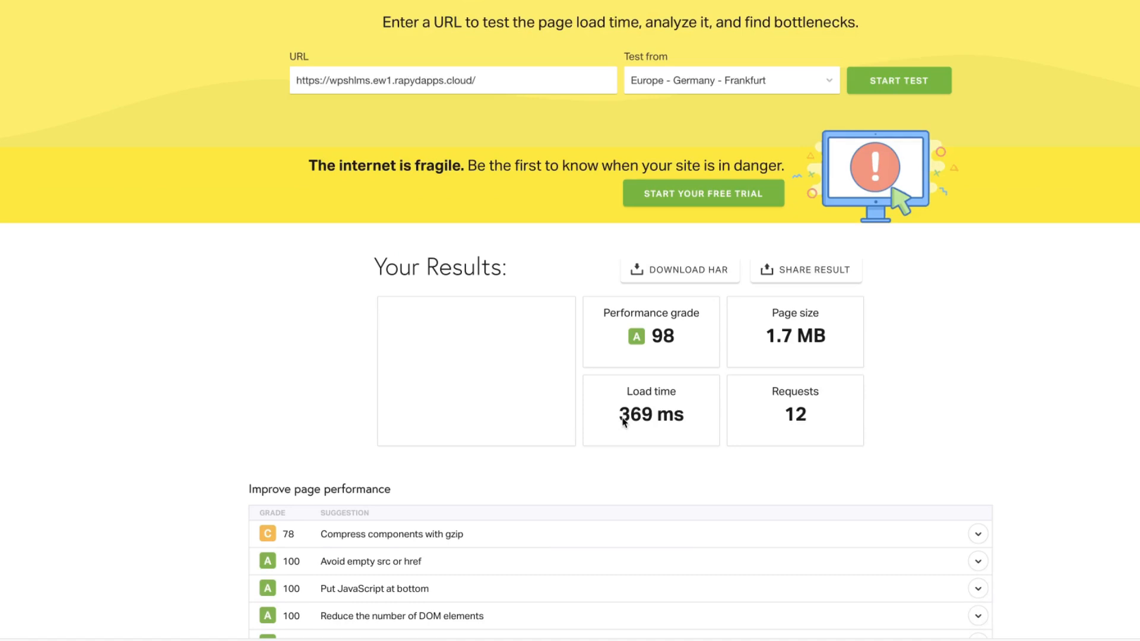
scroll(1053, 336, up, 2)
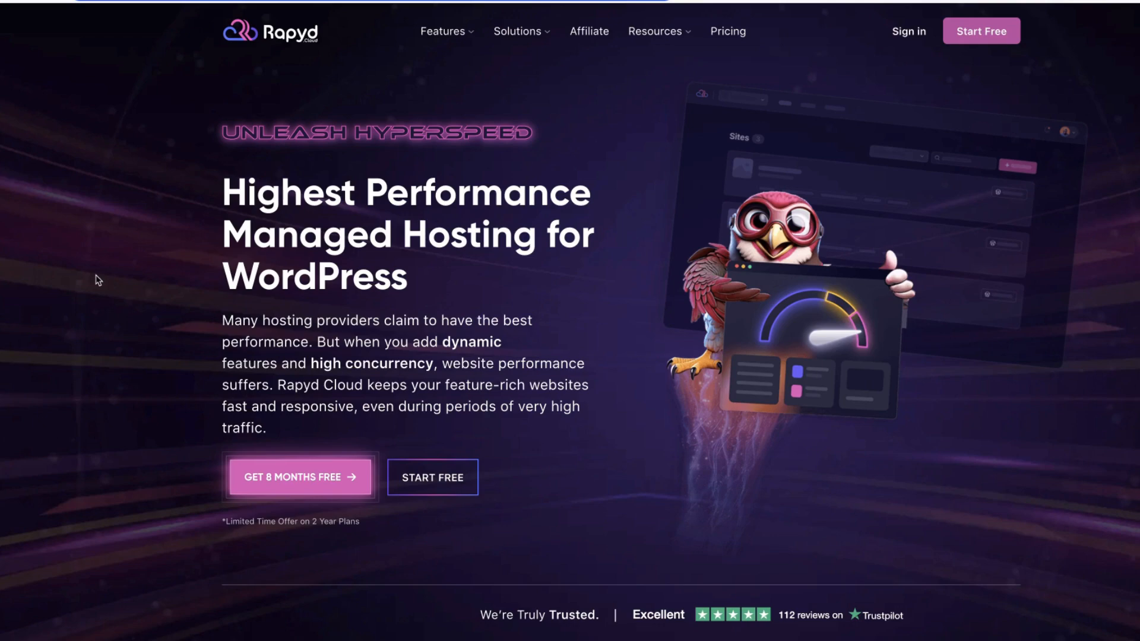
scroll(98, 279, down, 15)
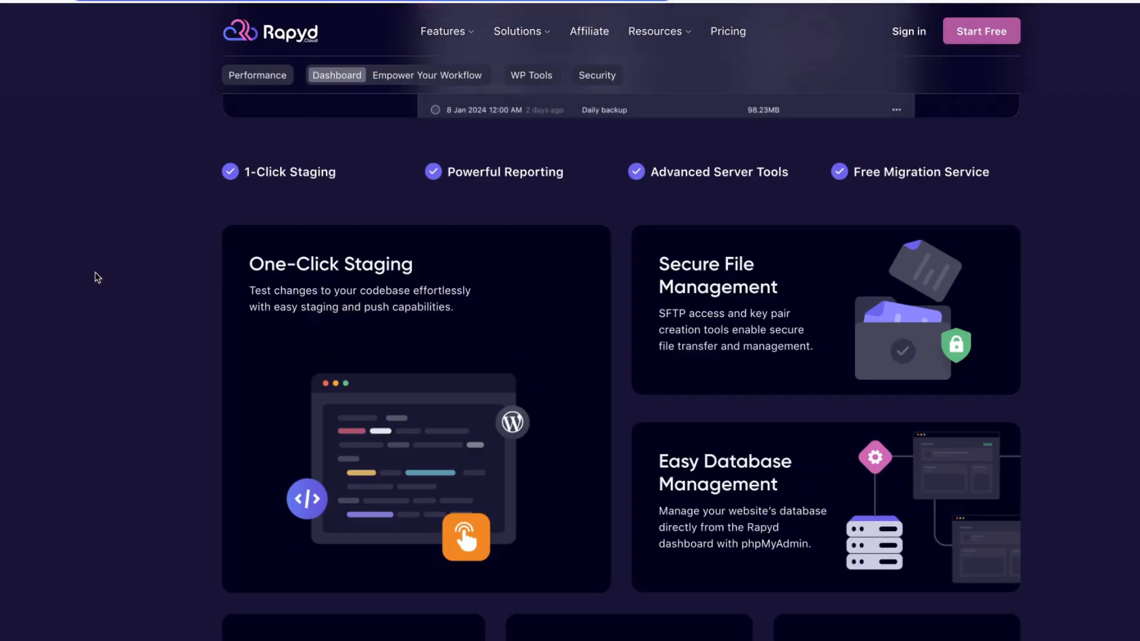